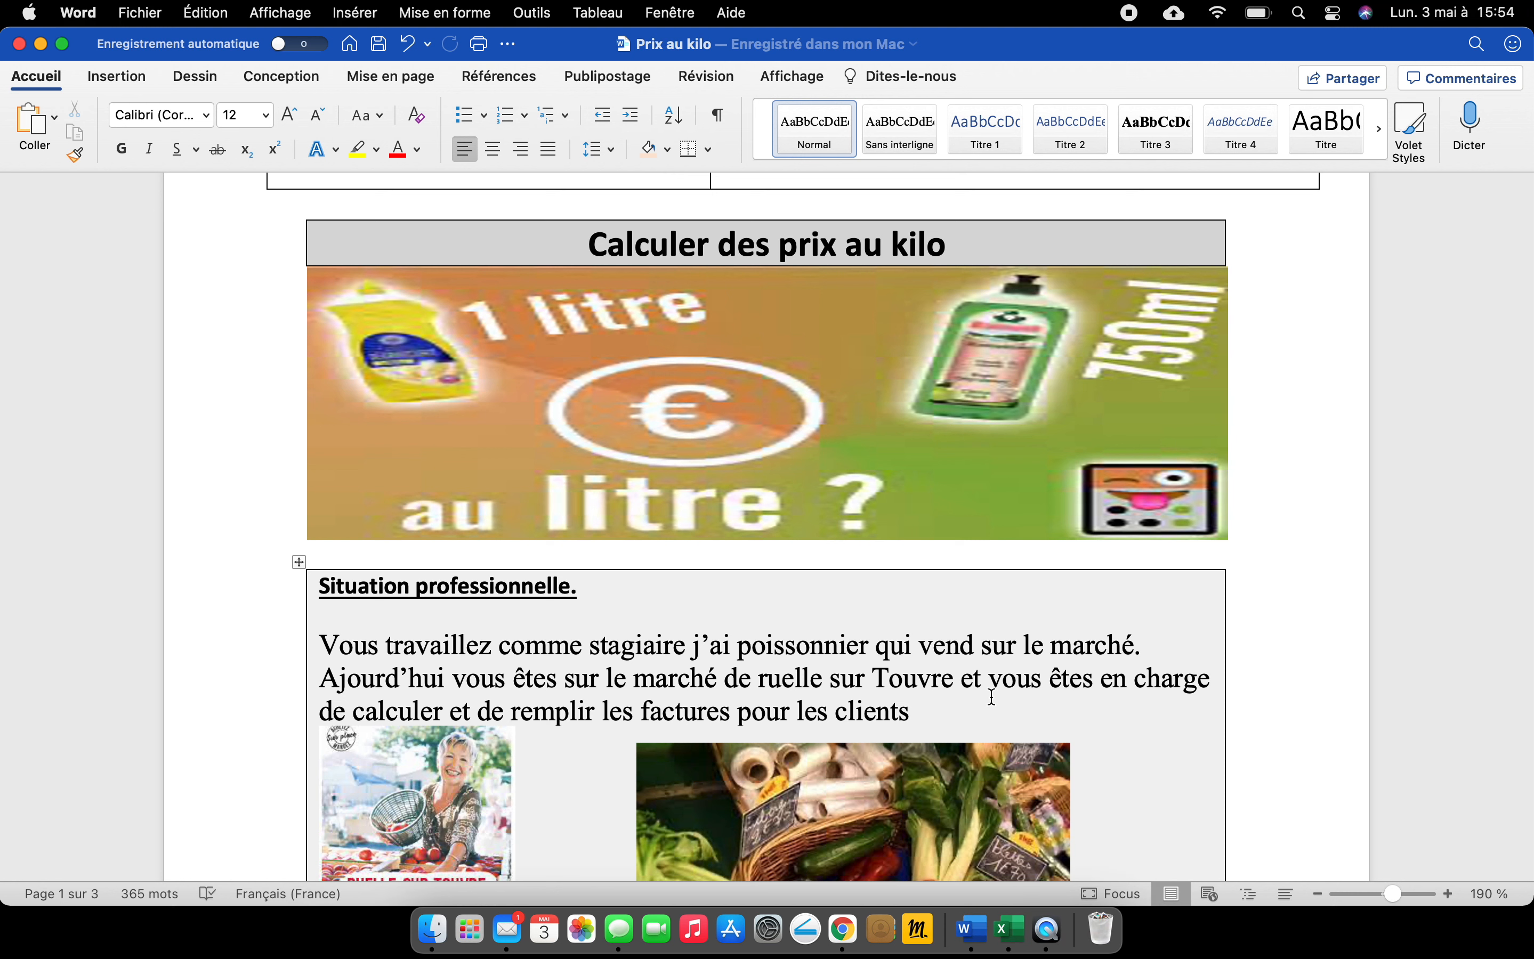
Read the objectives and missions of the assignment, and create a new blank workbook in Excel
scroll(880, 476, "down", 5)
scroll(880, 476, "down", 6)
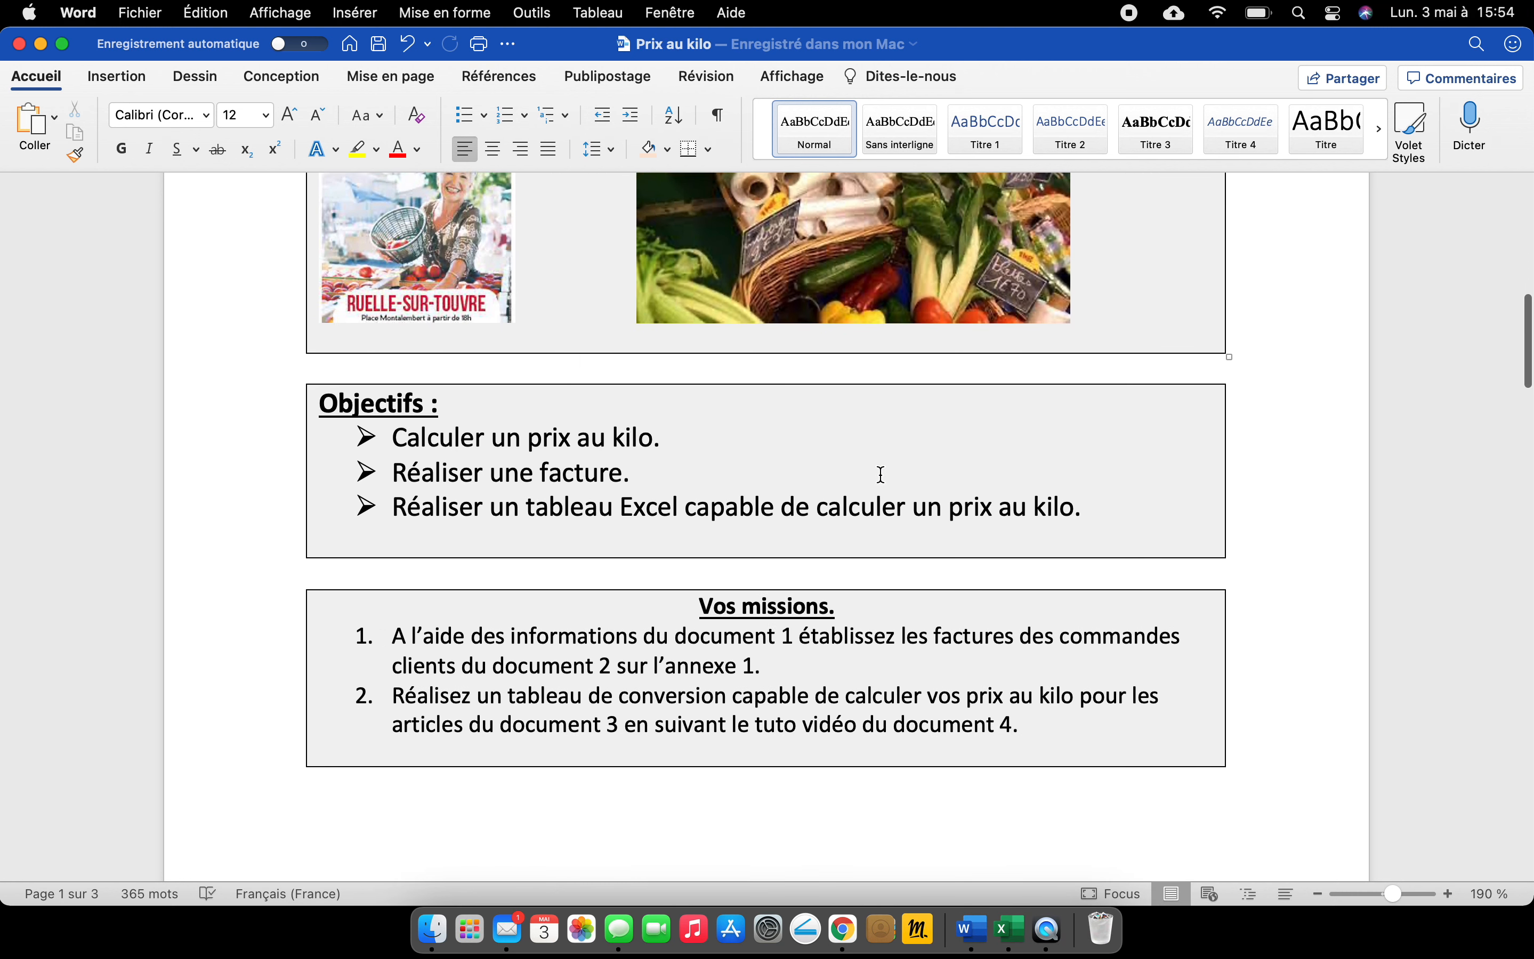
scroll(879, 476, "down", 1)
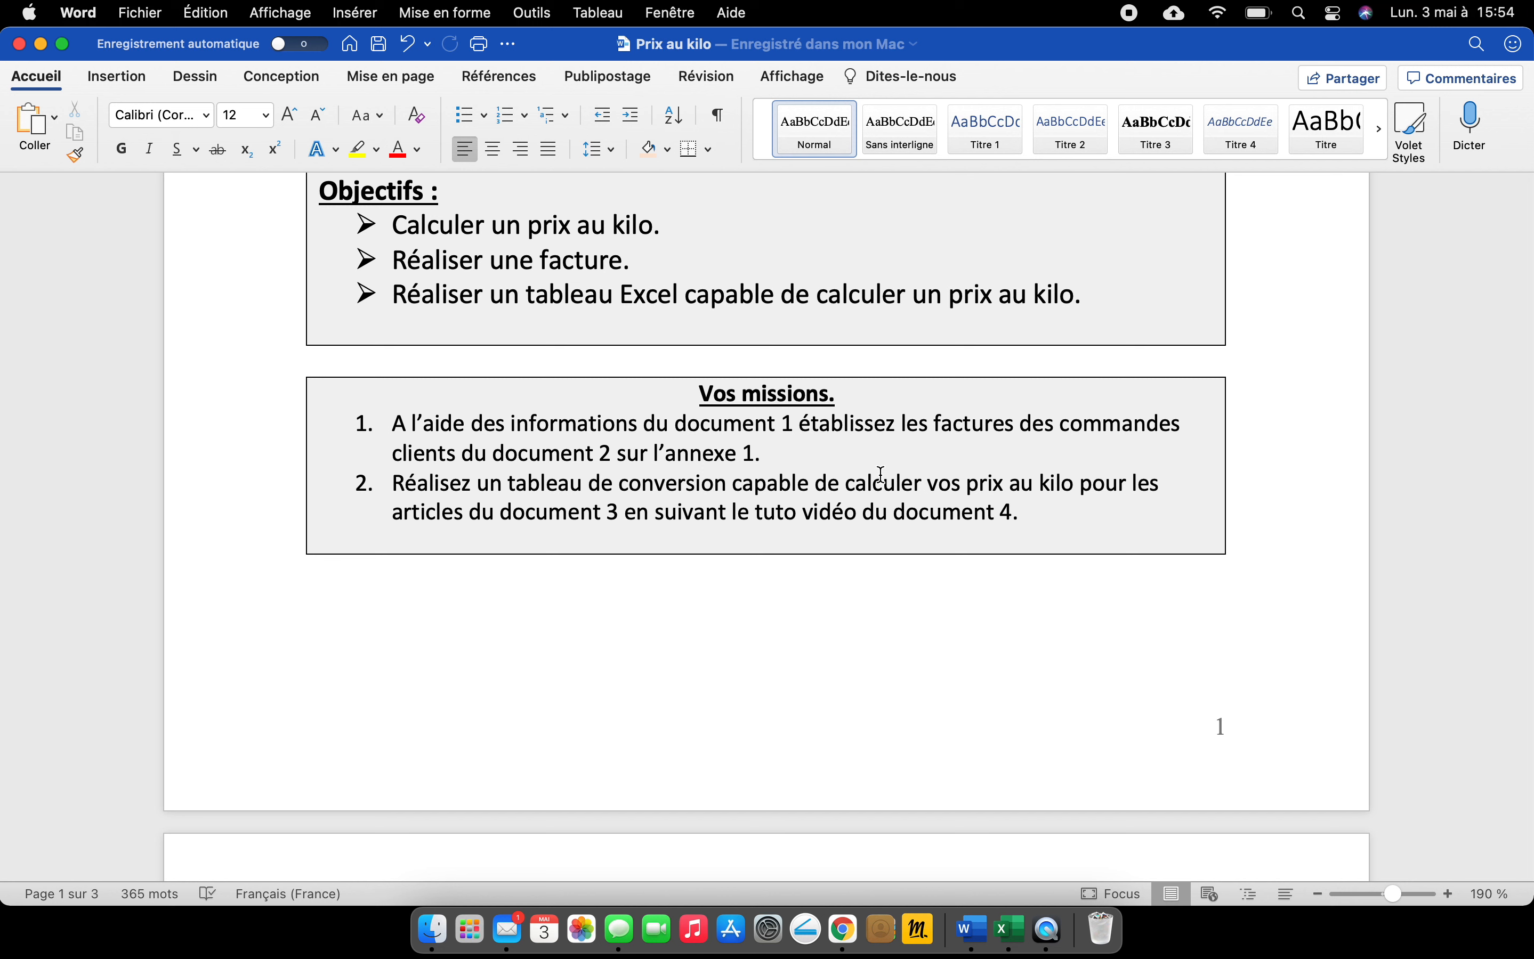
scroll(881, 476, "down", 1)
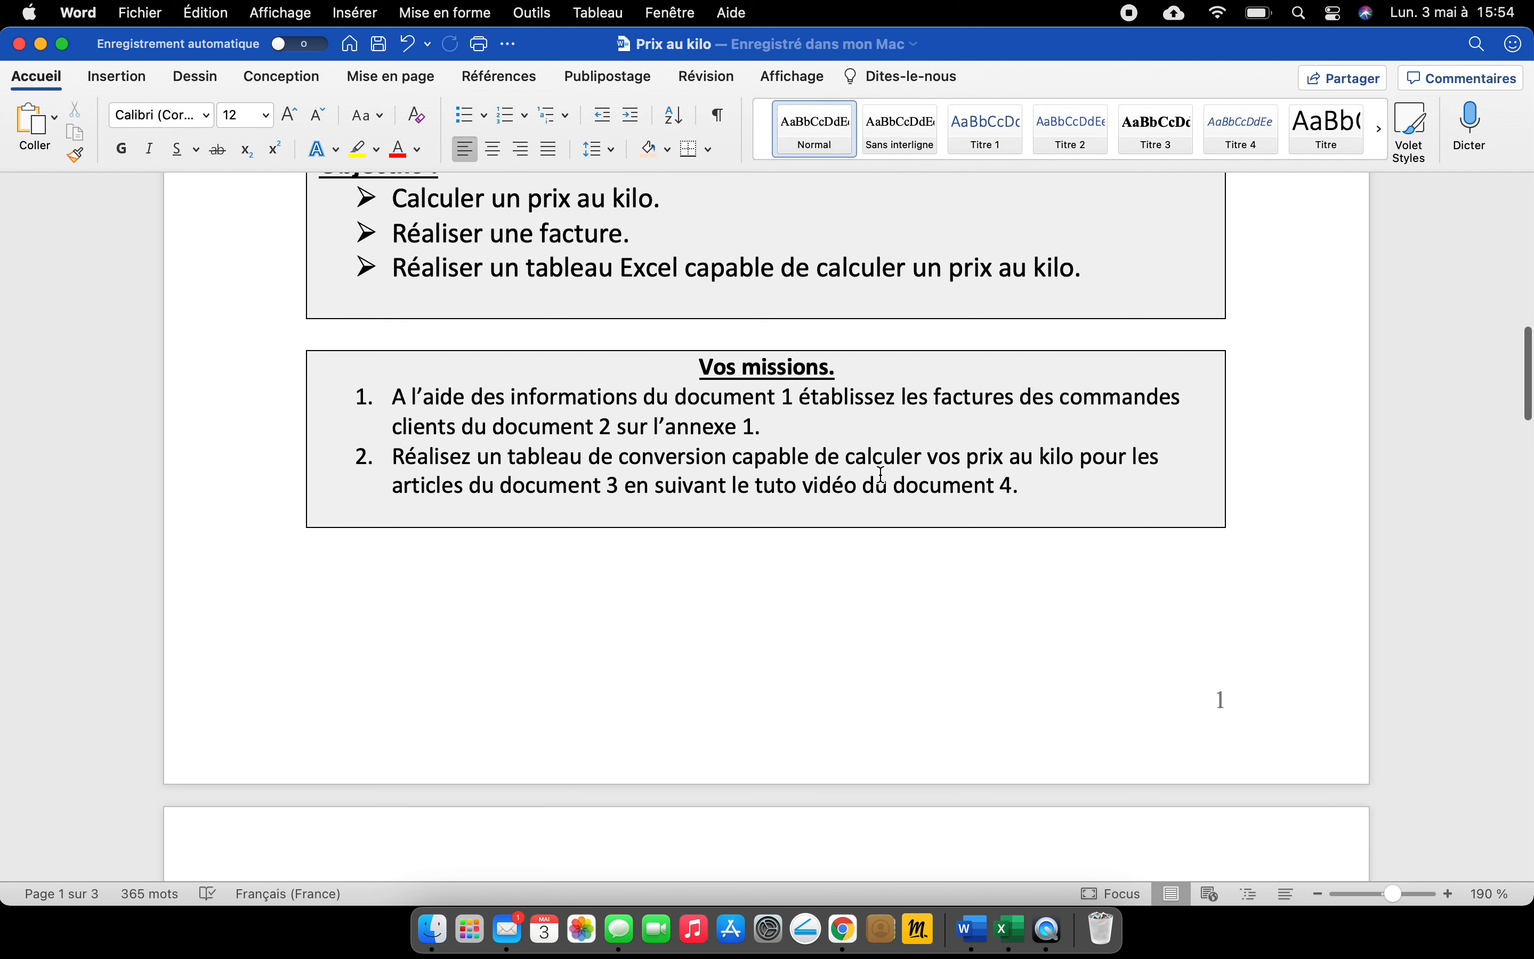
left_click(1010, 930)
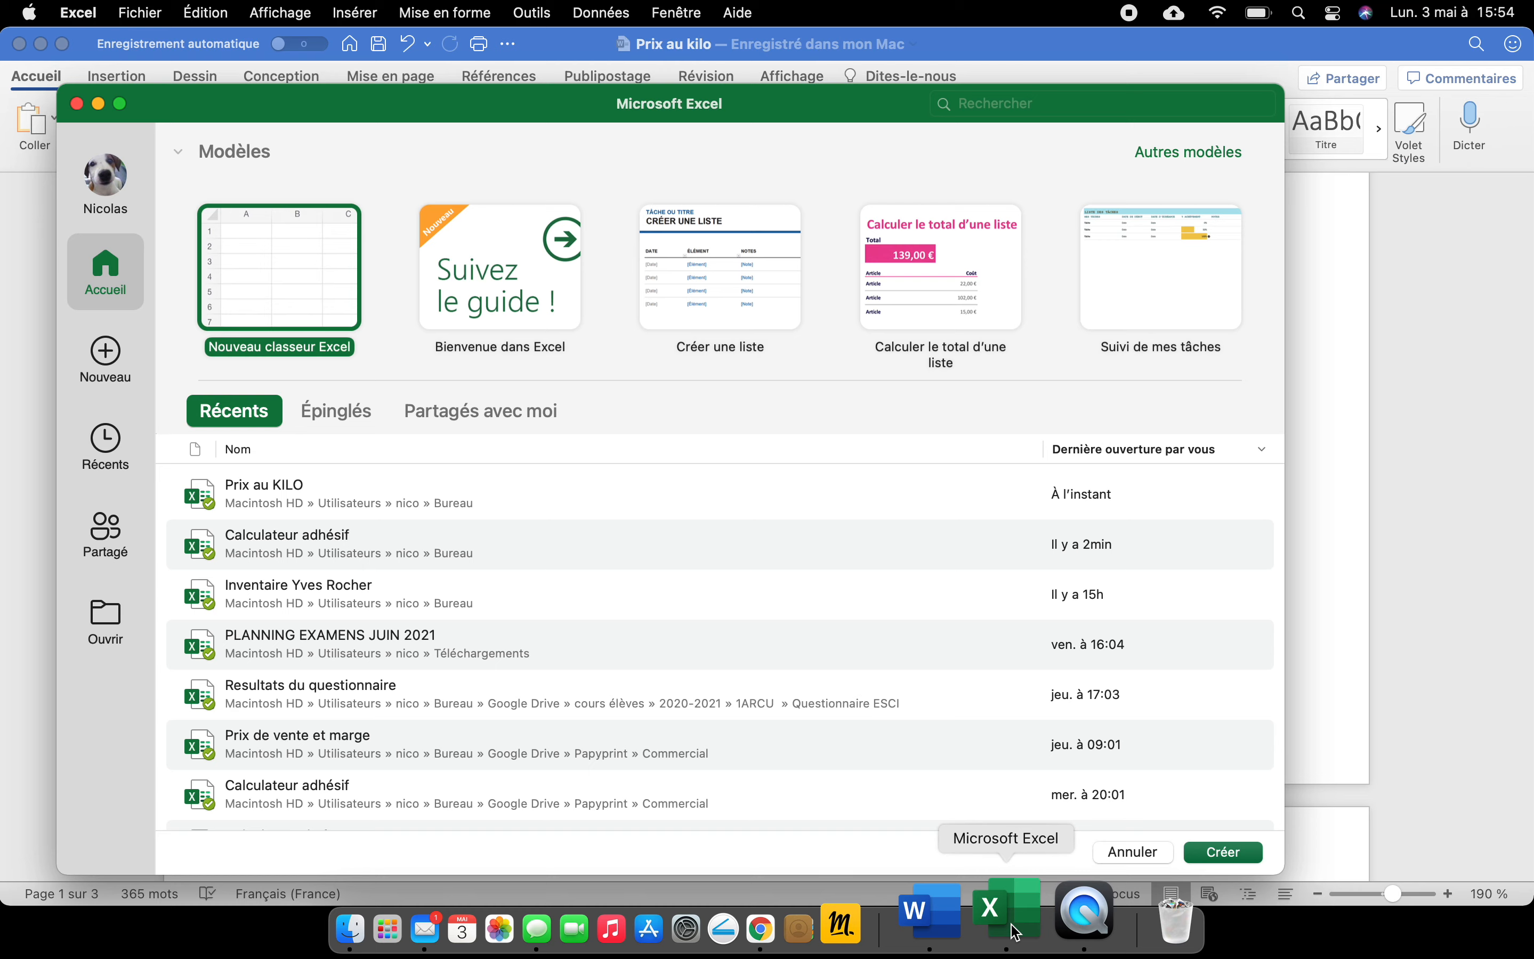
double_click(277, 266)
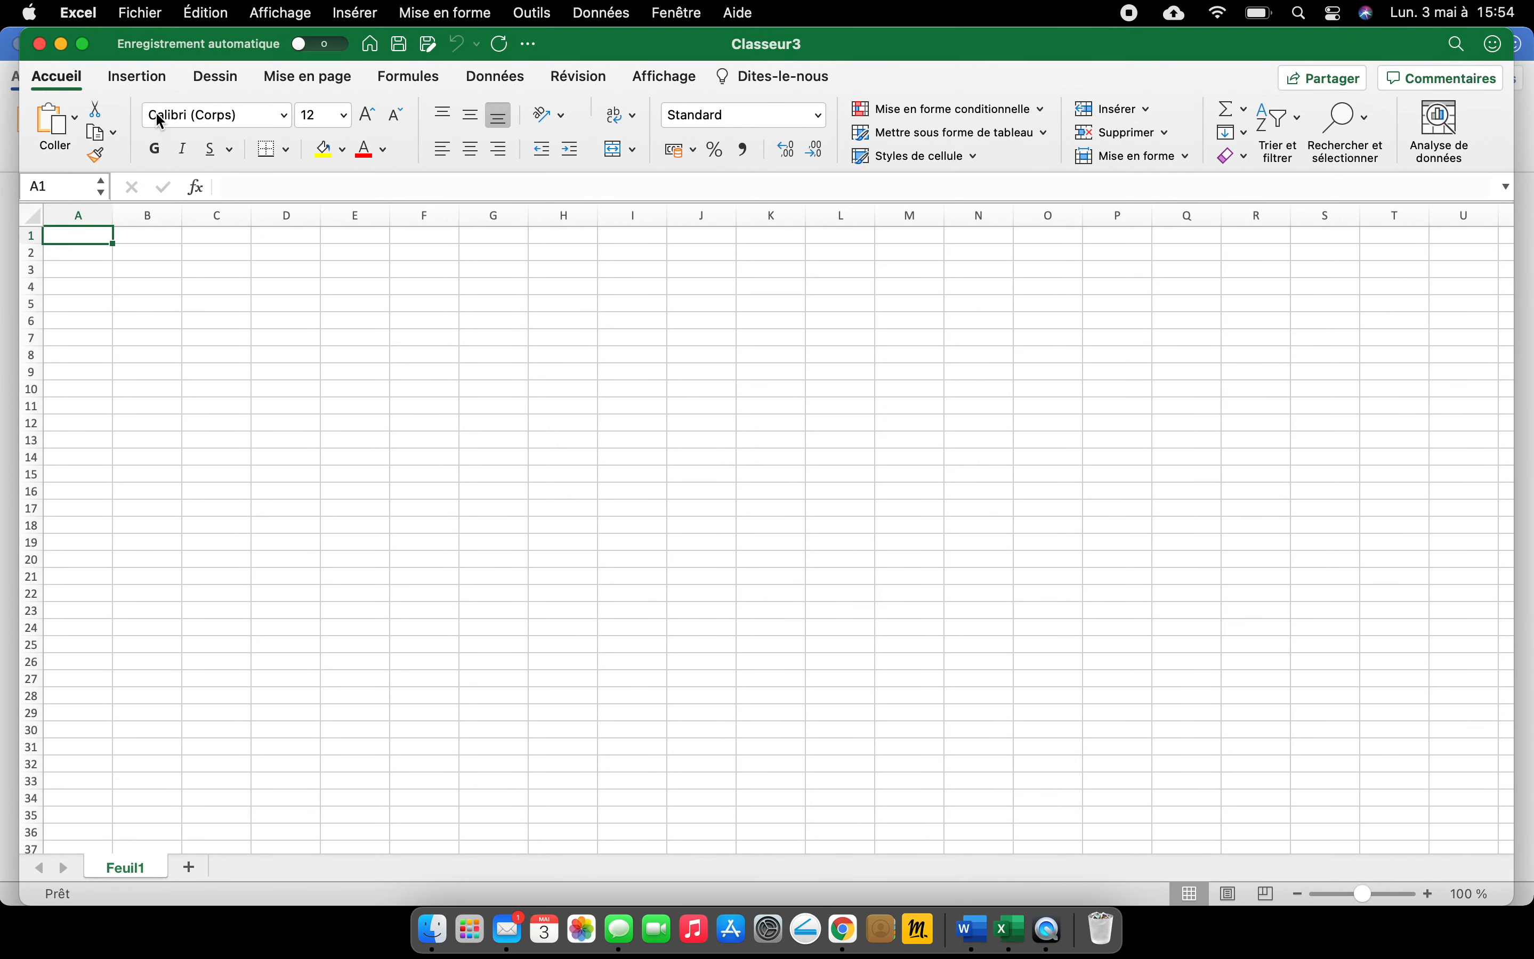
Insert a table covering A1:F1 without marking existing headers, and widen its six columns
left_click(154, 80)
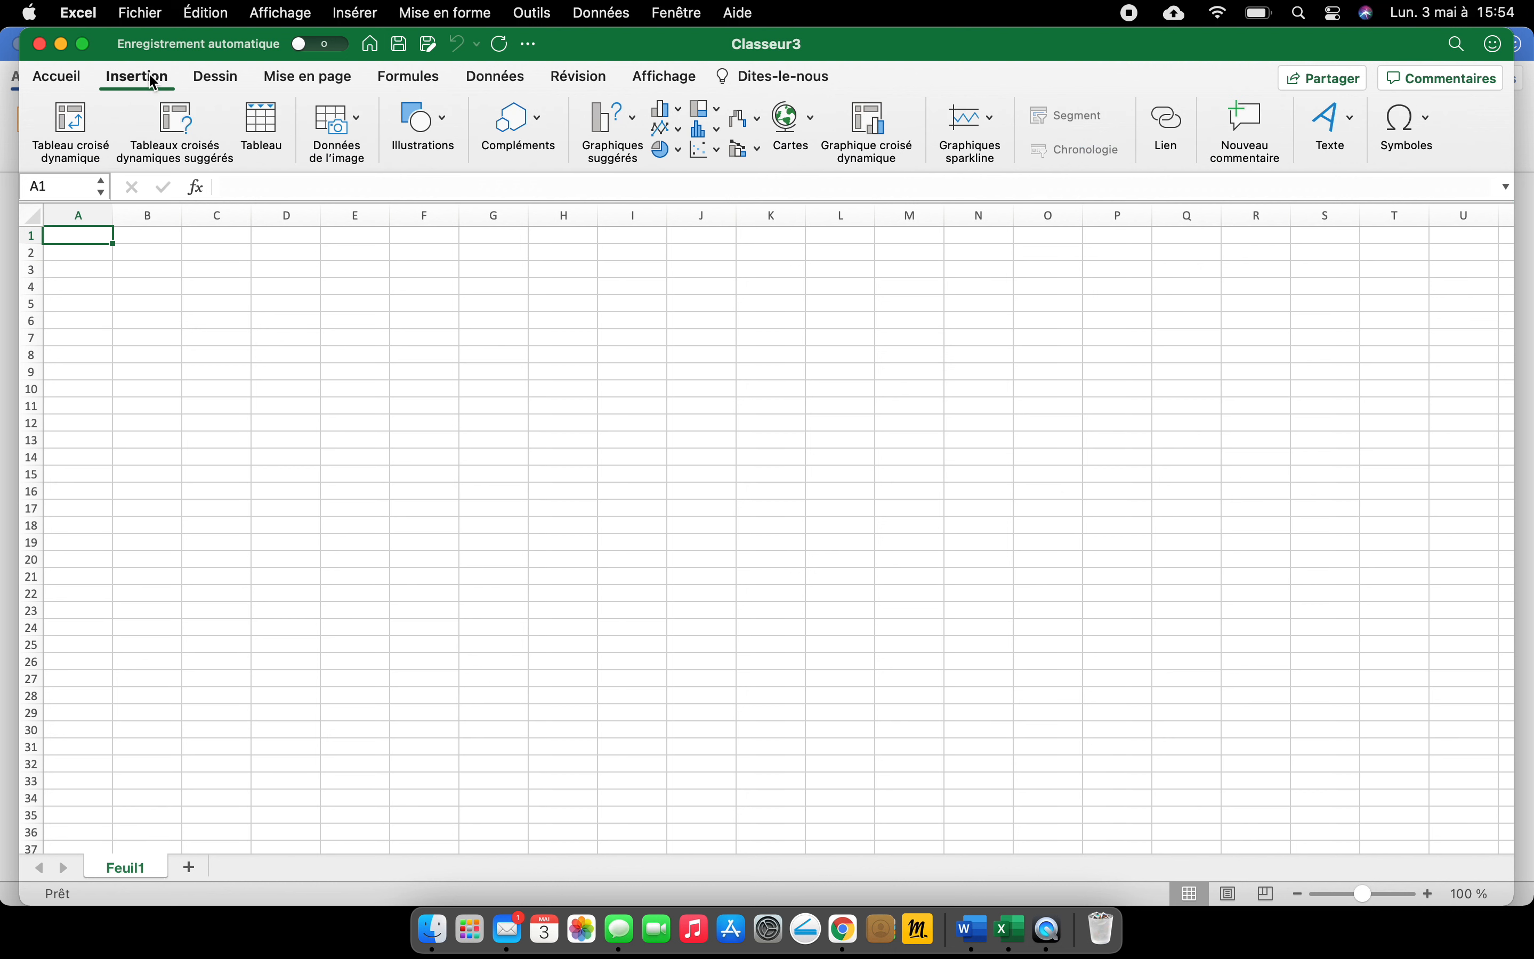
left_click(259, 126)
left_click_drag(75, 242, 397, 236)
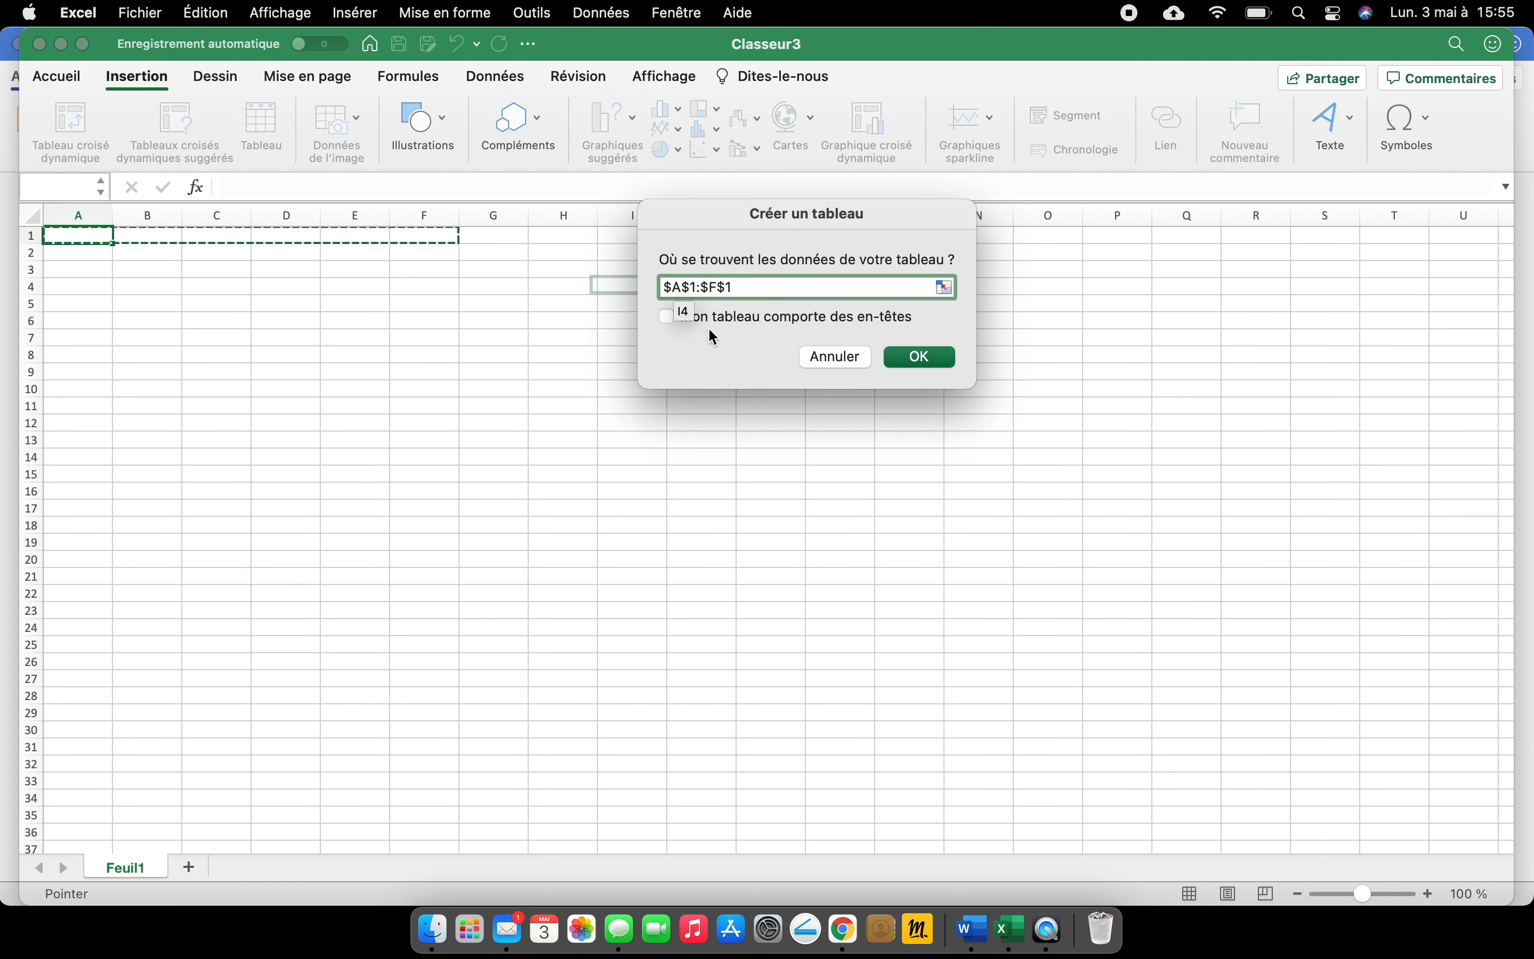
left_click(932, 366)
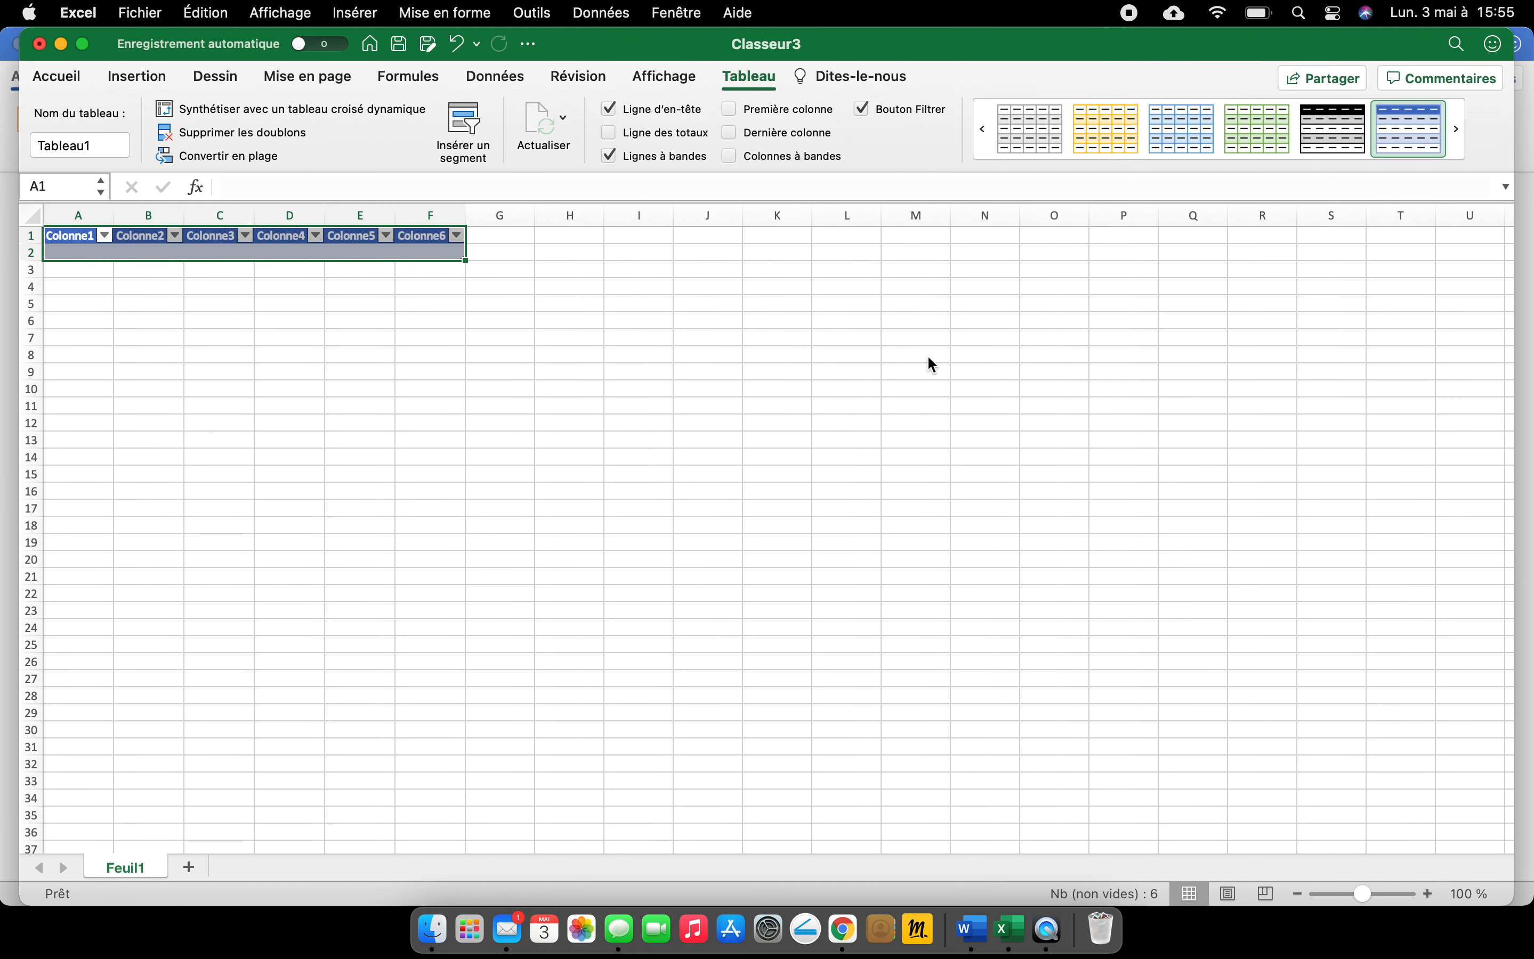
left_click_drag(111, 211, 751, 217)
Rename the first column header in A1 as "Designation"
left_click(113, 238)
double_click(113, 239)
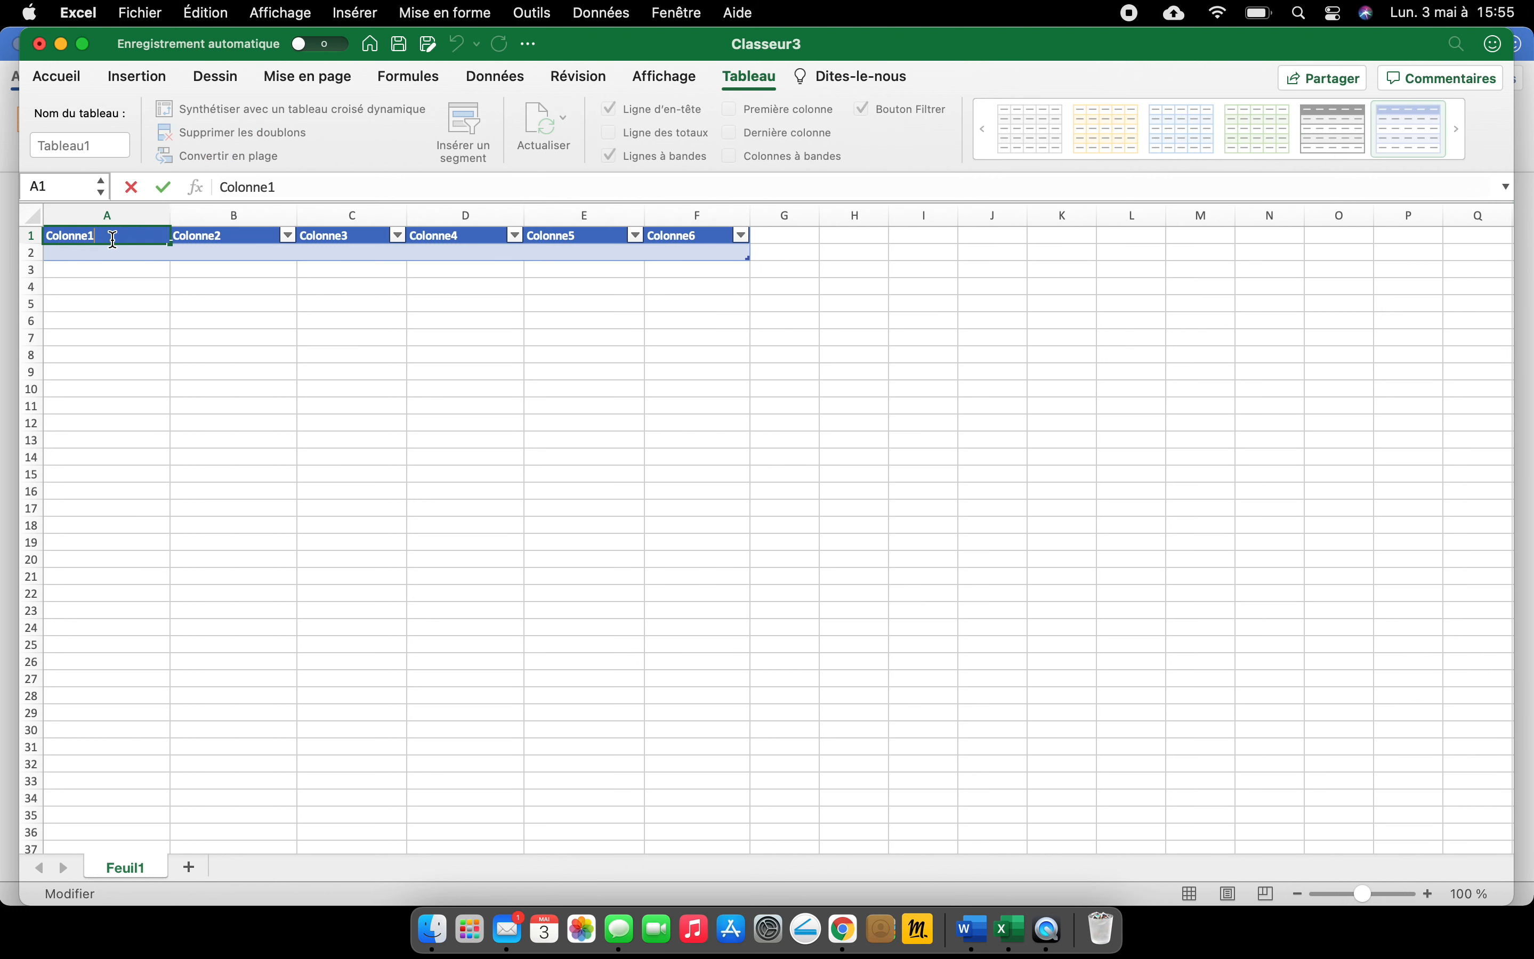
key("BackSpace")
key("BackSpace")
key("BackSpace")
key("BackSpace")
key("BackSpace")
type("Designation")
Rename the second column header in B1 as "Prix au KG"
left_click(239, 236)
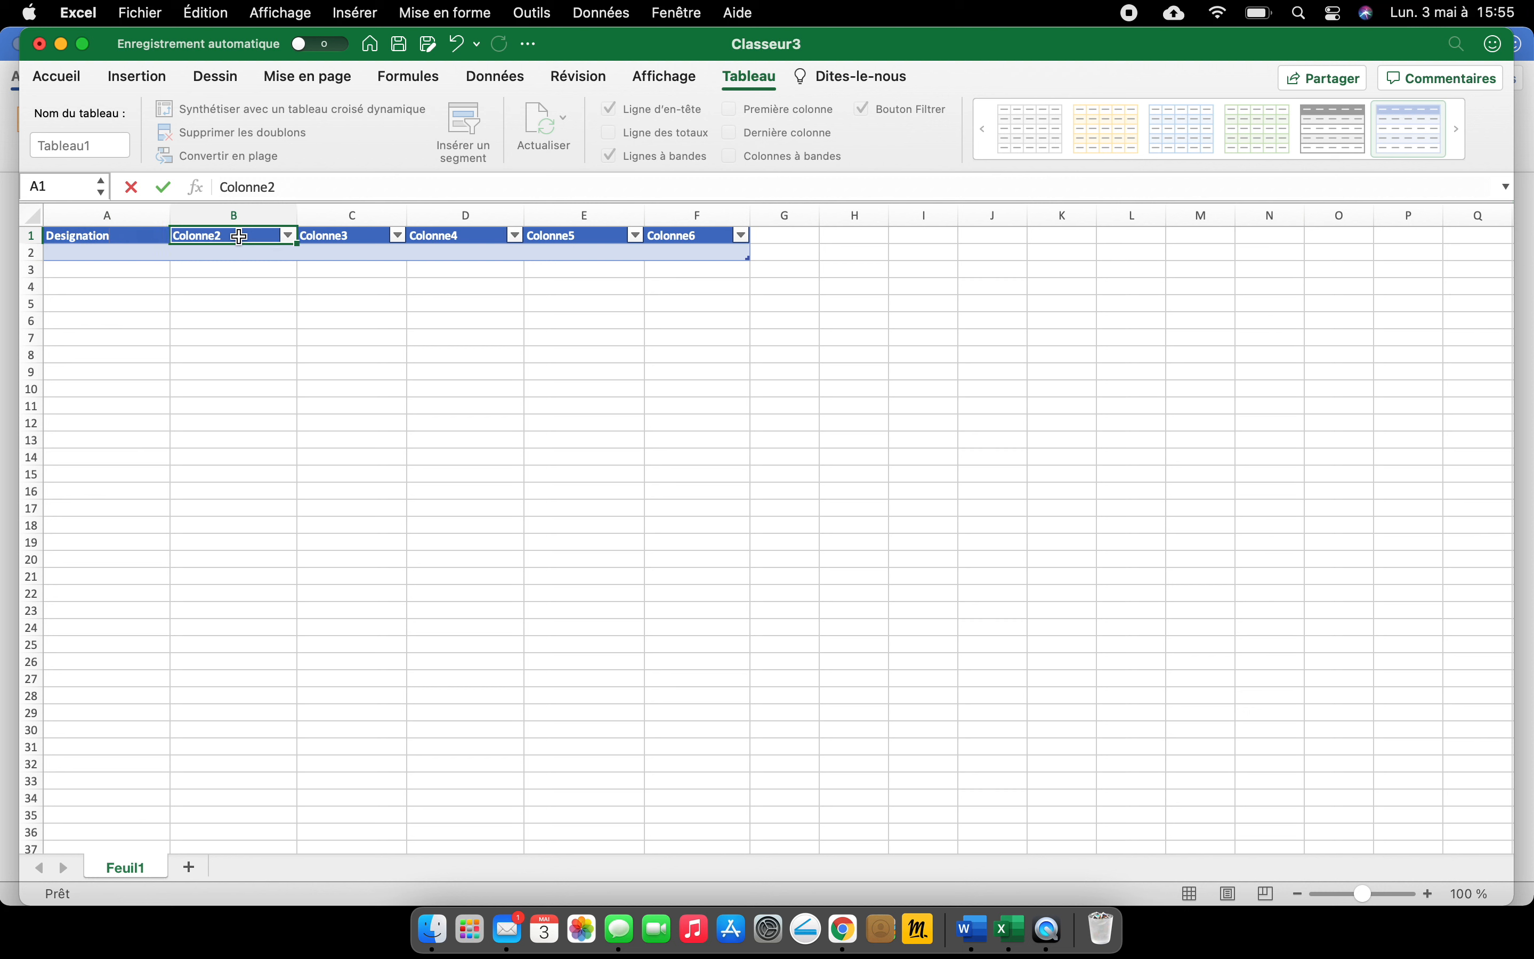
double_click(239, 237)
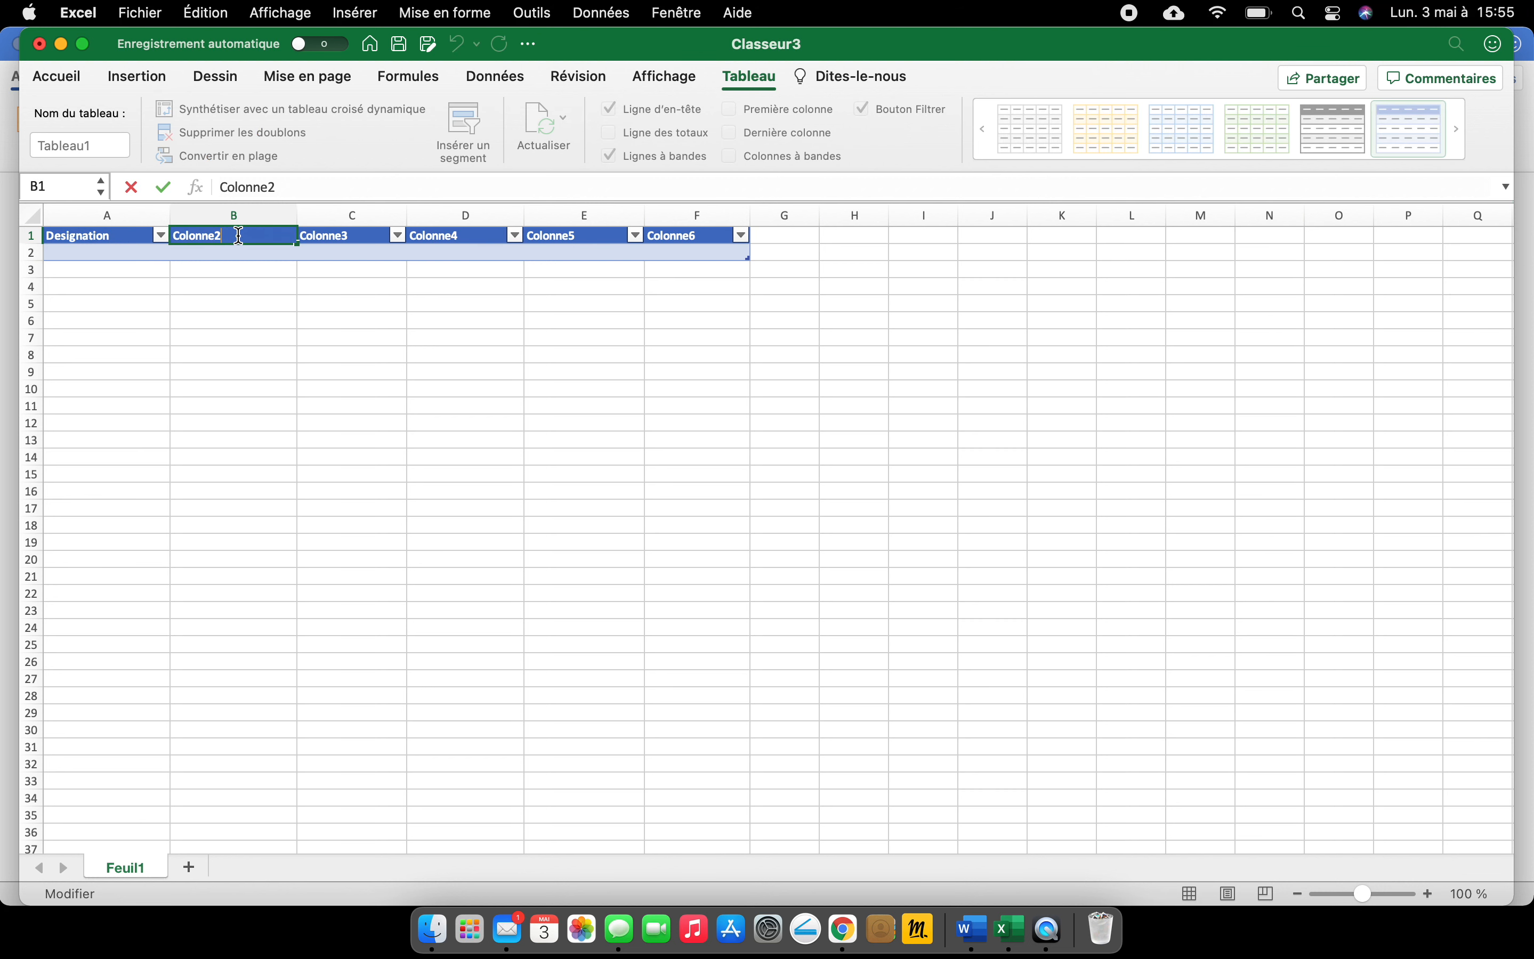
key("BackSpace")
key("BackSpace")
key("BackSpace")
key("BackSpace")
key("BackSpace")
key("BackSpace")
key("BackSpace")
type("Prix au KG")
Rename the third column header in C1 as "Quantité"
left_click(384, 236)
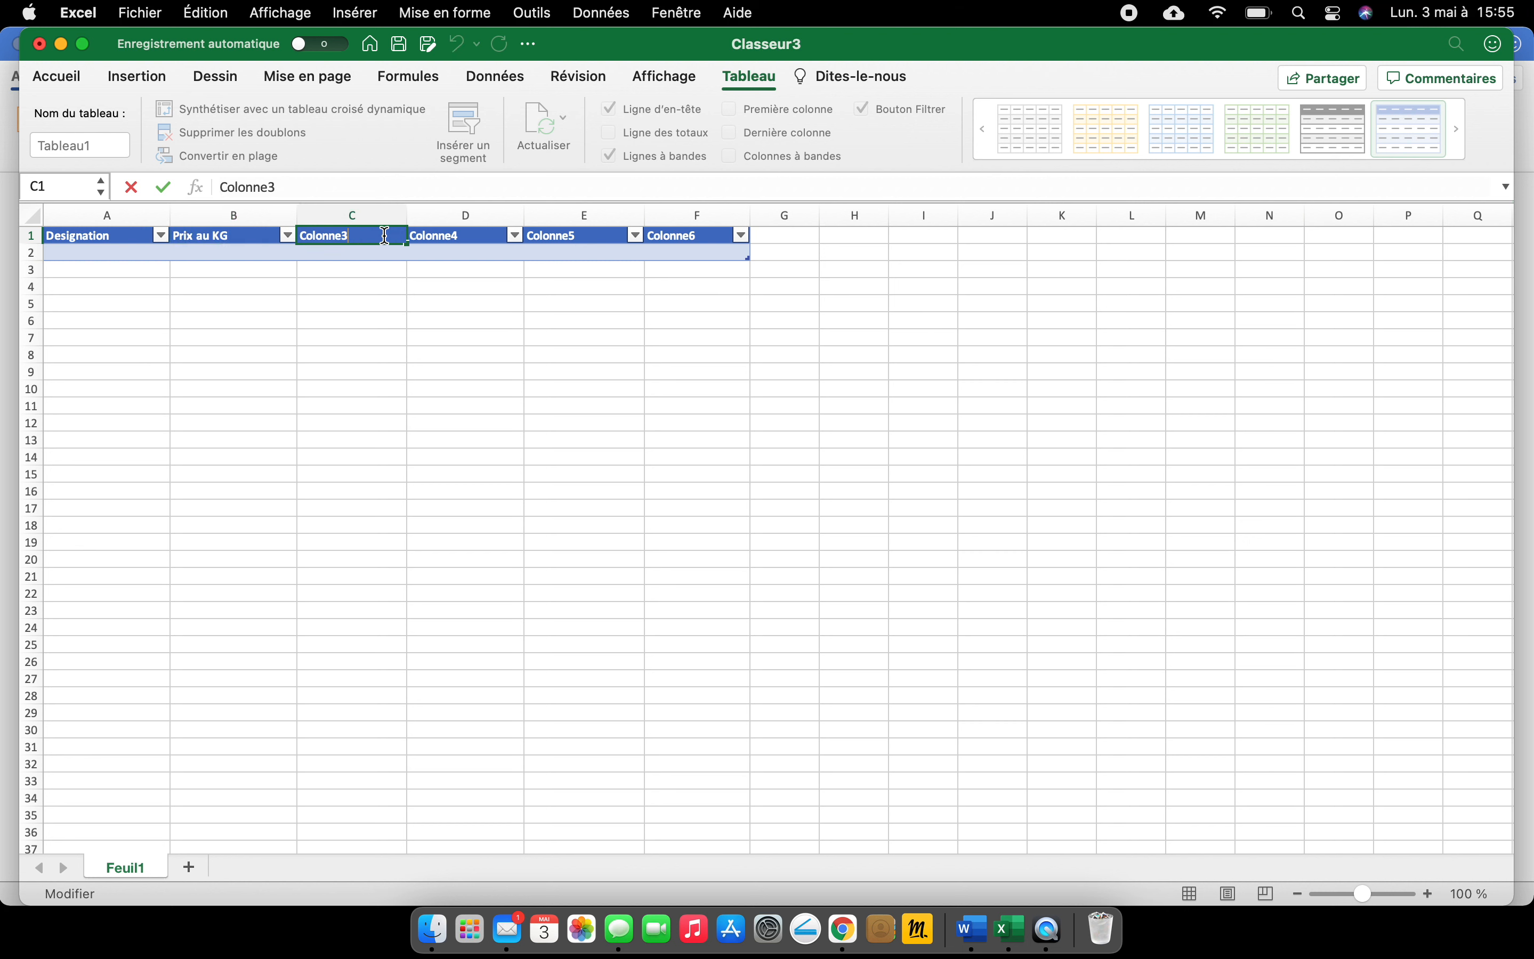
key("BackSpace")
key("BackSpace")
key("BackSpace")
key("BackSpace")
key("BackSpace")
key("BackSpace")
type("Quantité")
Rename the fourth column header in D1 as "Montant HT"
left_click(472, 237)
double_click(472, 237)
key("BackSpace")
key("BackSpace")
key("BackSpace")
key("BackSpace")
key("BackSpace")
key("BackSpace")
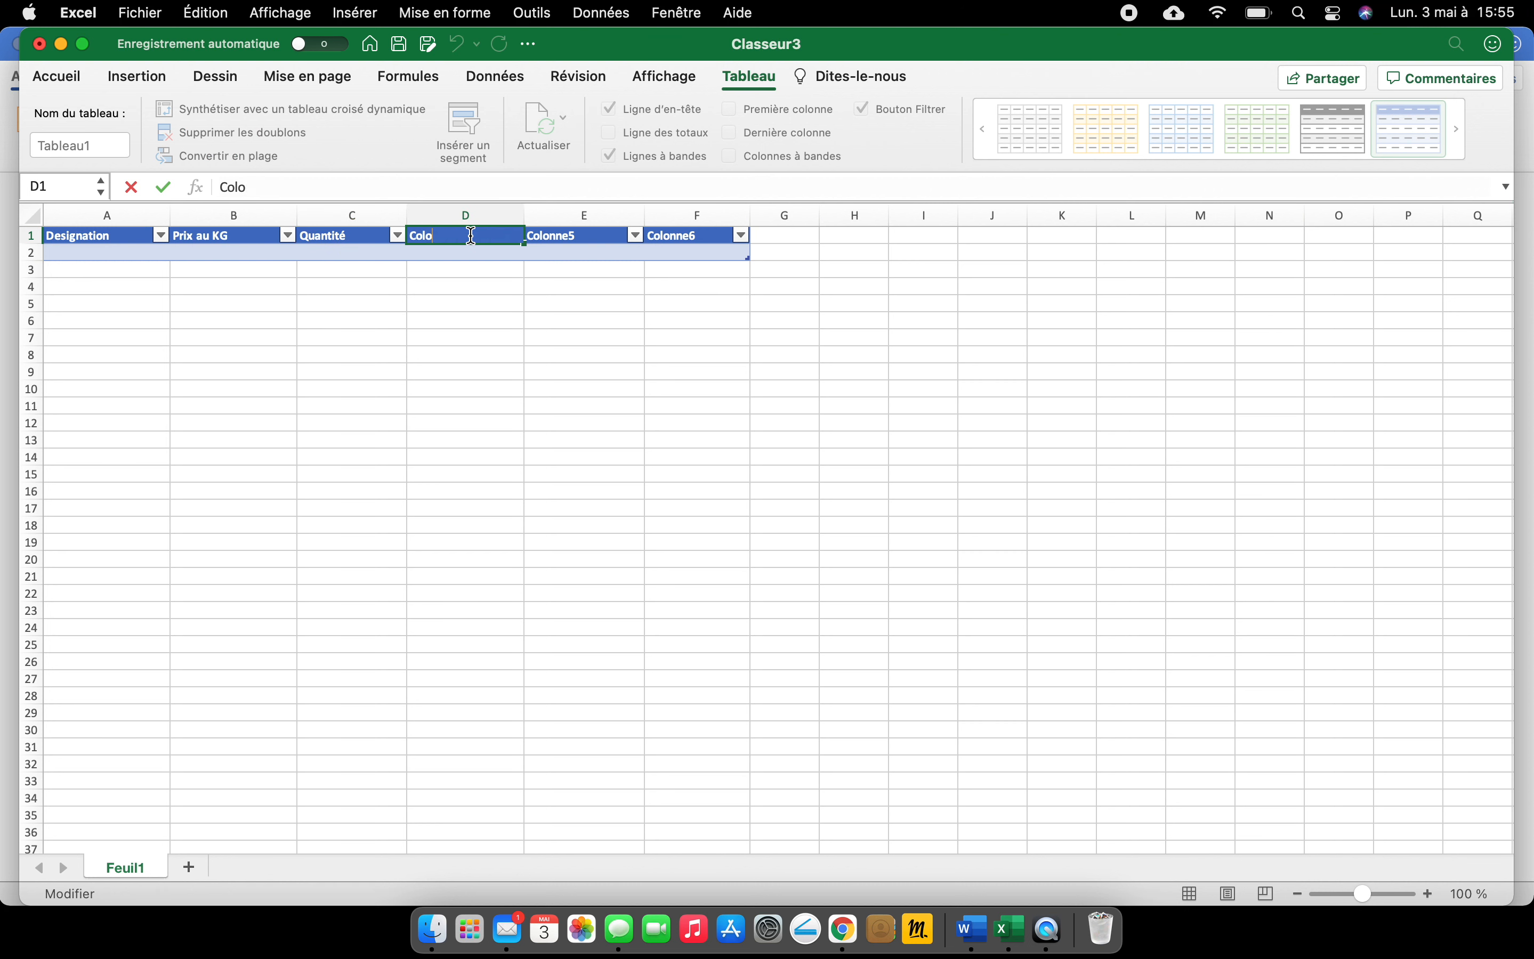
key("BackSpace")
type("Montant HT")
Rename the fifth column header in E1 as "TVA 5,5"
double_click(594, 238)
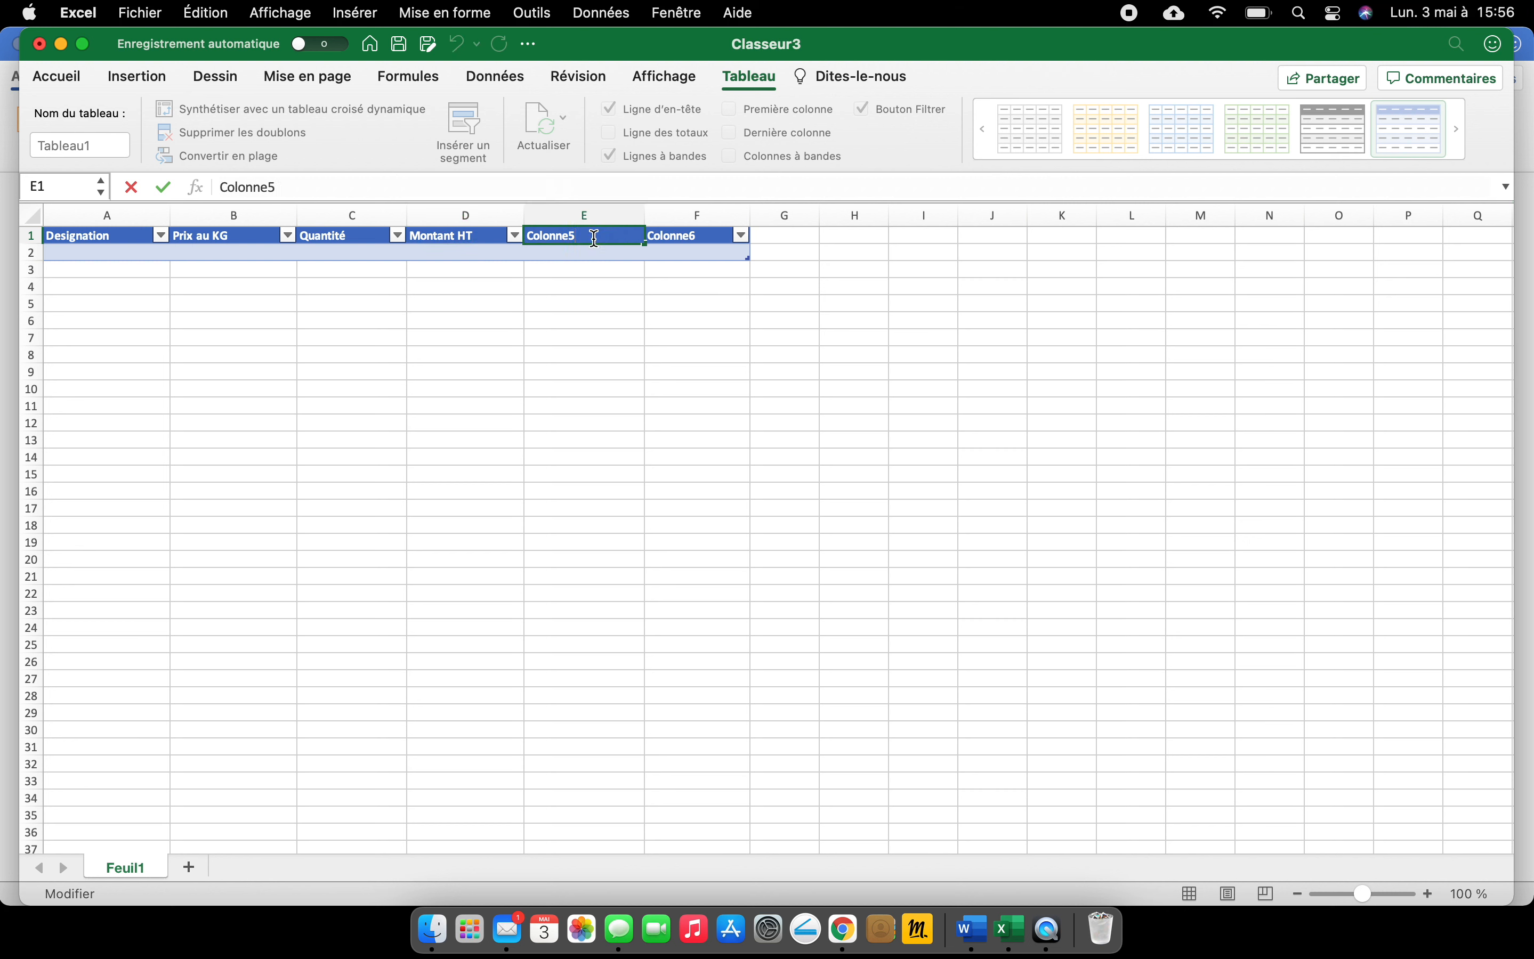
key("BackSpace")
key("BackSpace")
key("BackSpace")
key("BackSpace")
key("BackSpace")
key("BackSpace")
key("BackSpace")
key("BackSpace")
type("TVA 5")
Rename the sixth column header in F1 as "Montant TTC"
left_click(696, 235)
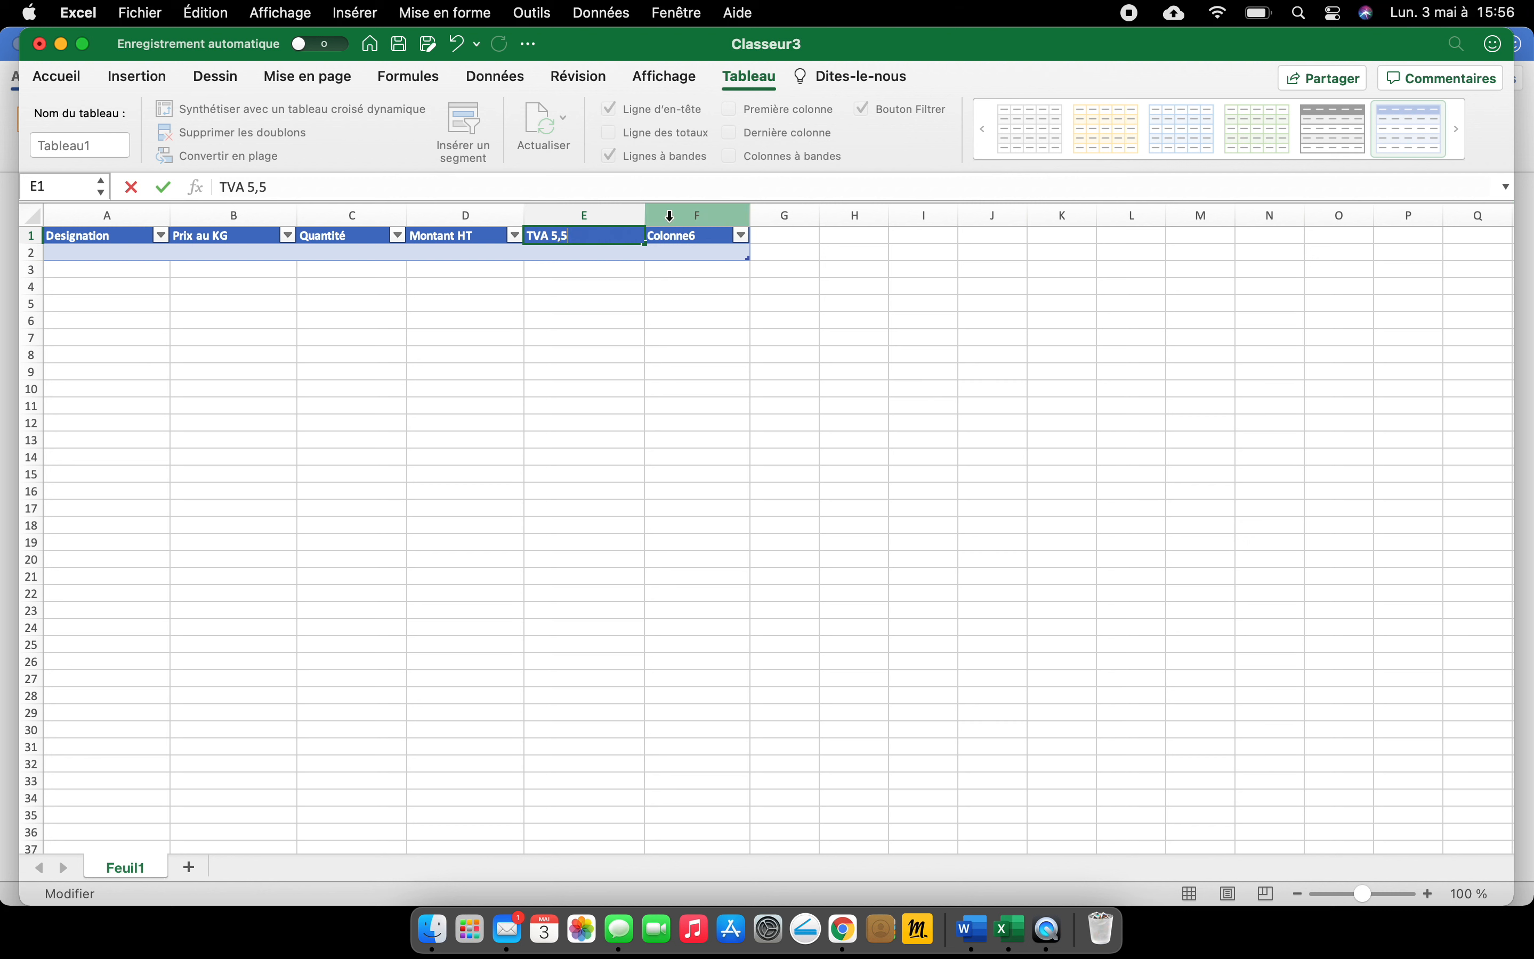
double_click(695, 236)
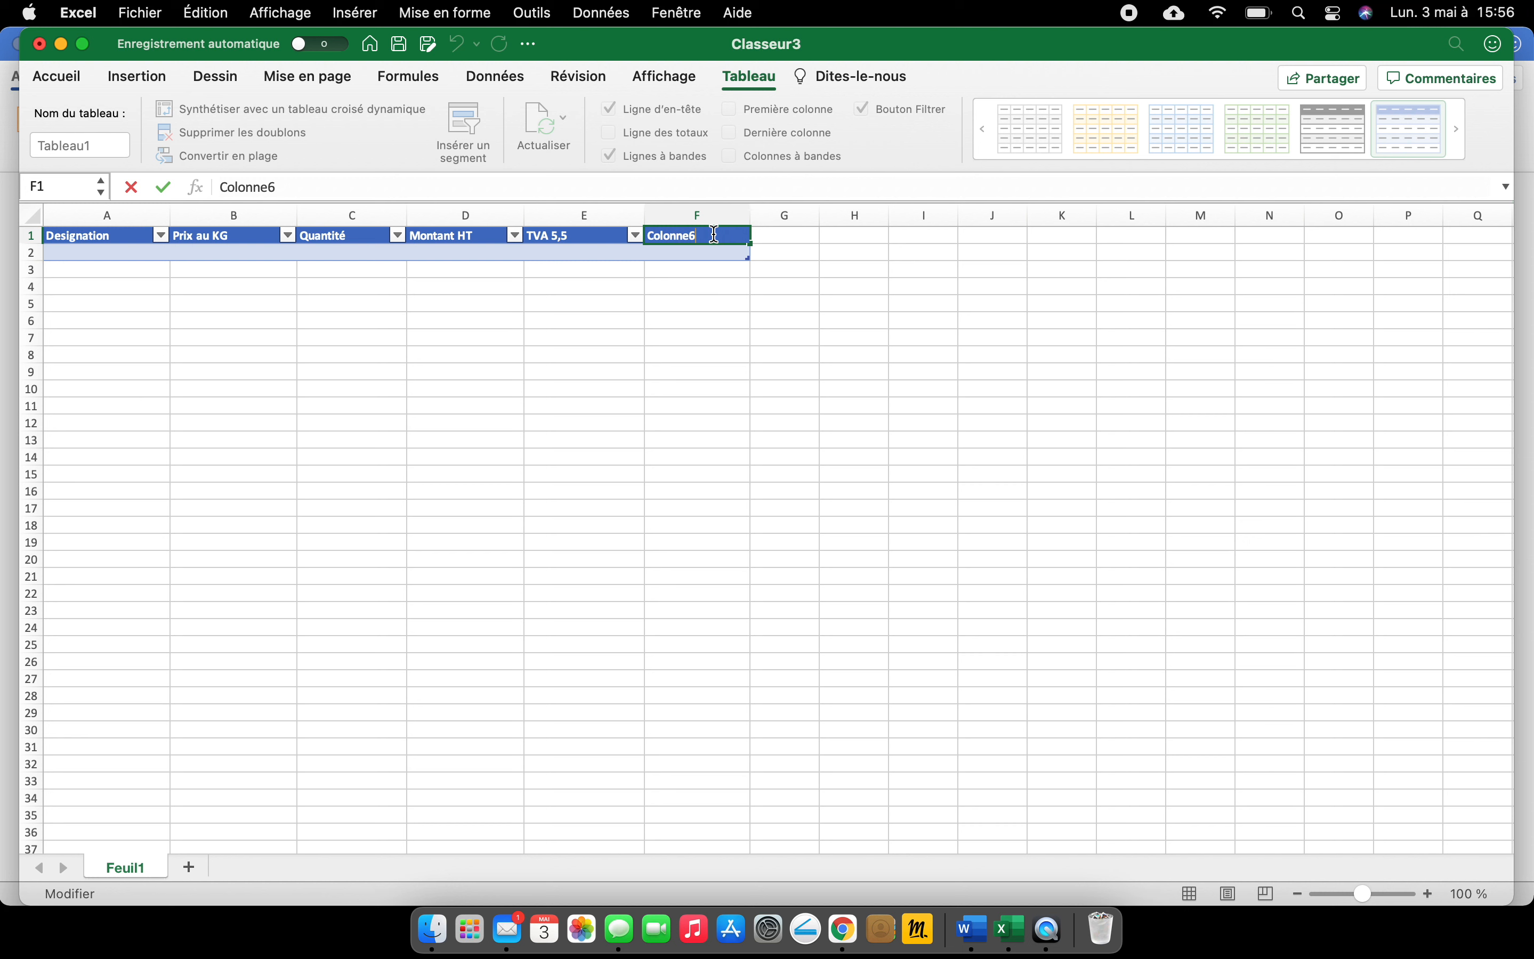
key("BackSpace")
key("BackSpace")
key("BackSpace")
key("BackSpace")
key("BackSpace")
key("BackSpace")
key("BackSpace")
key("BackSpace")
type("Montant TTC")
Extend the table down to row 6 so that it has five data rows
left_click(738, 304)
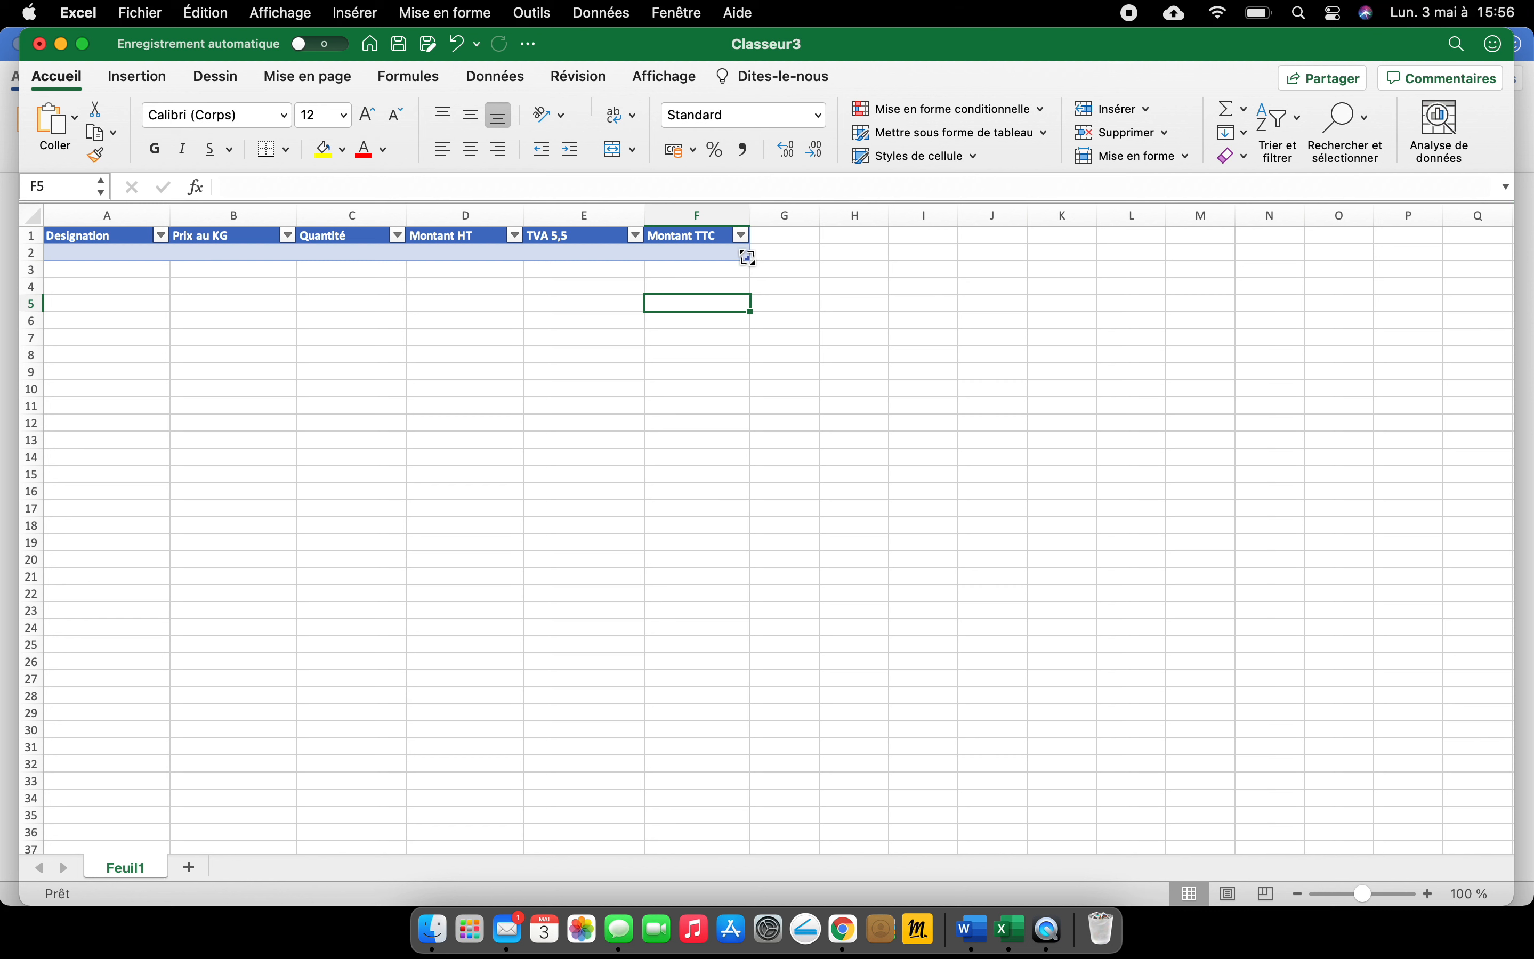
left_click_drag(747, 256, 747, 329)
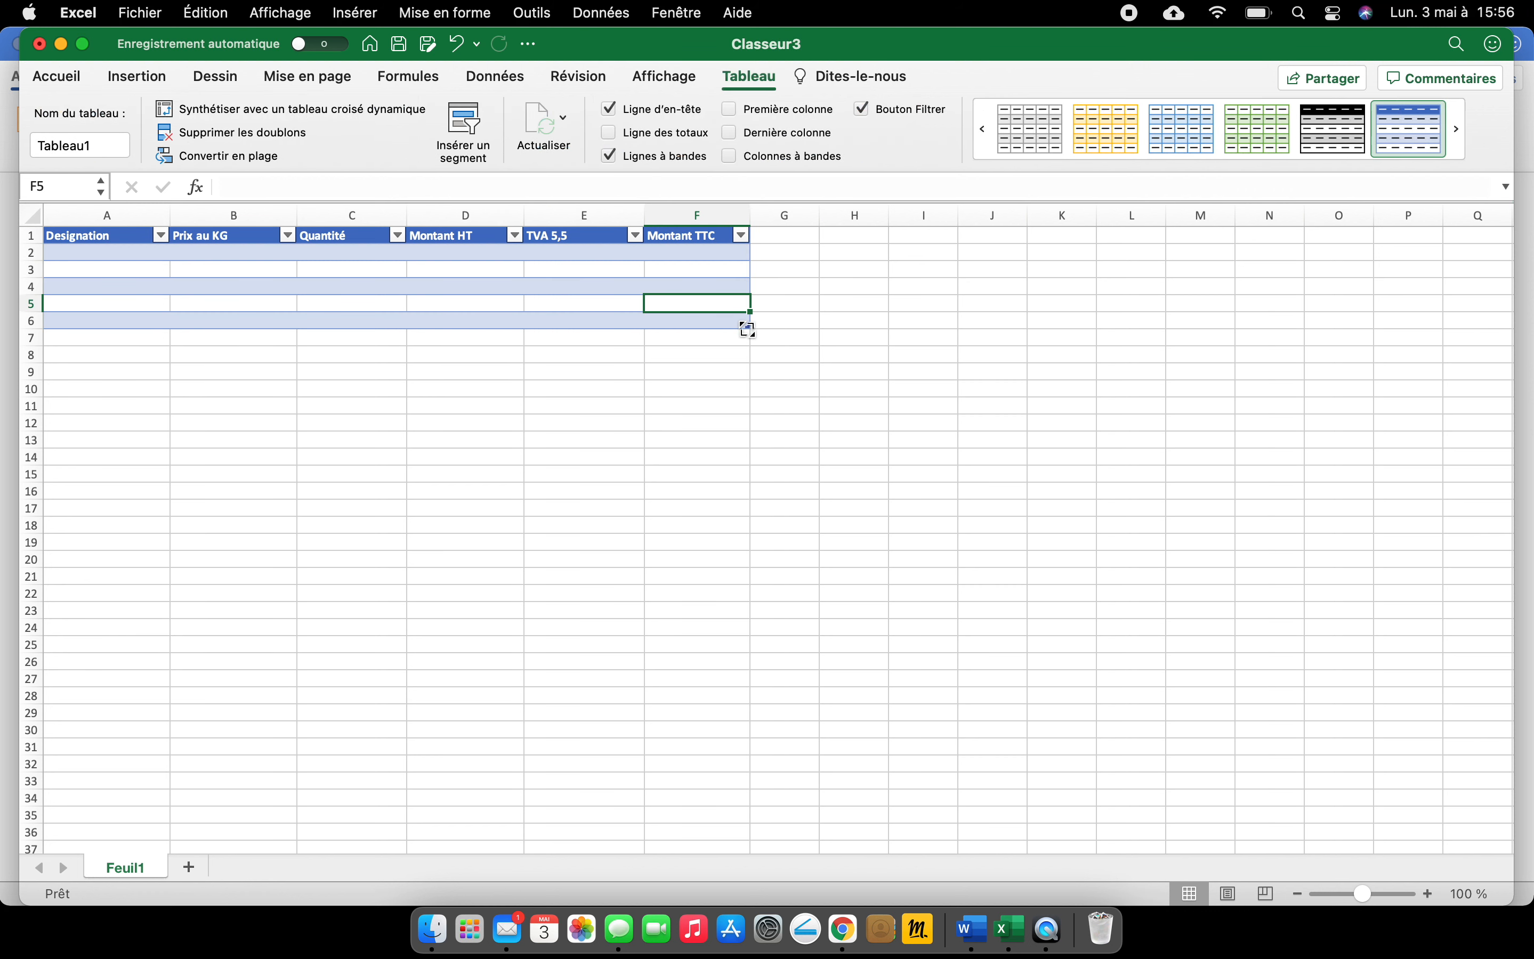
left_click(920, 321)
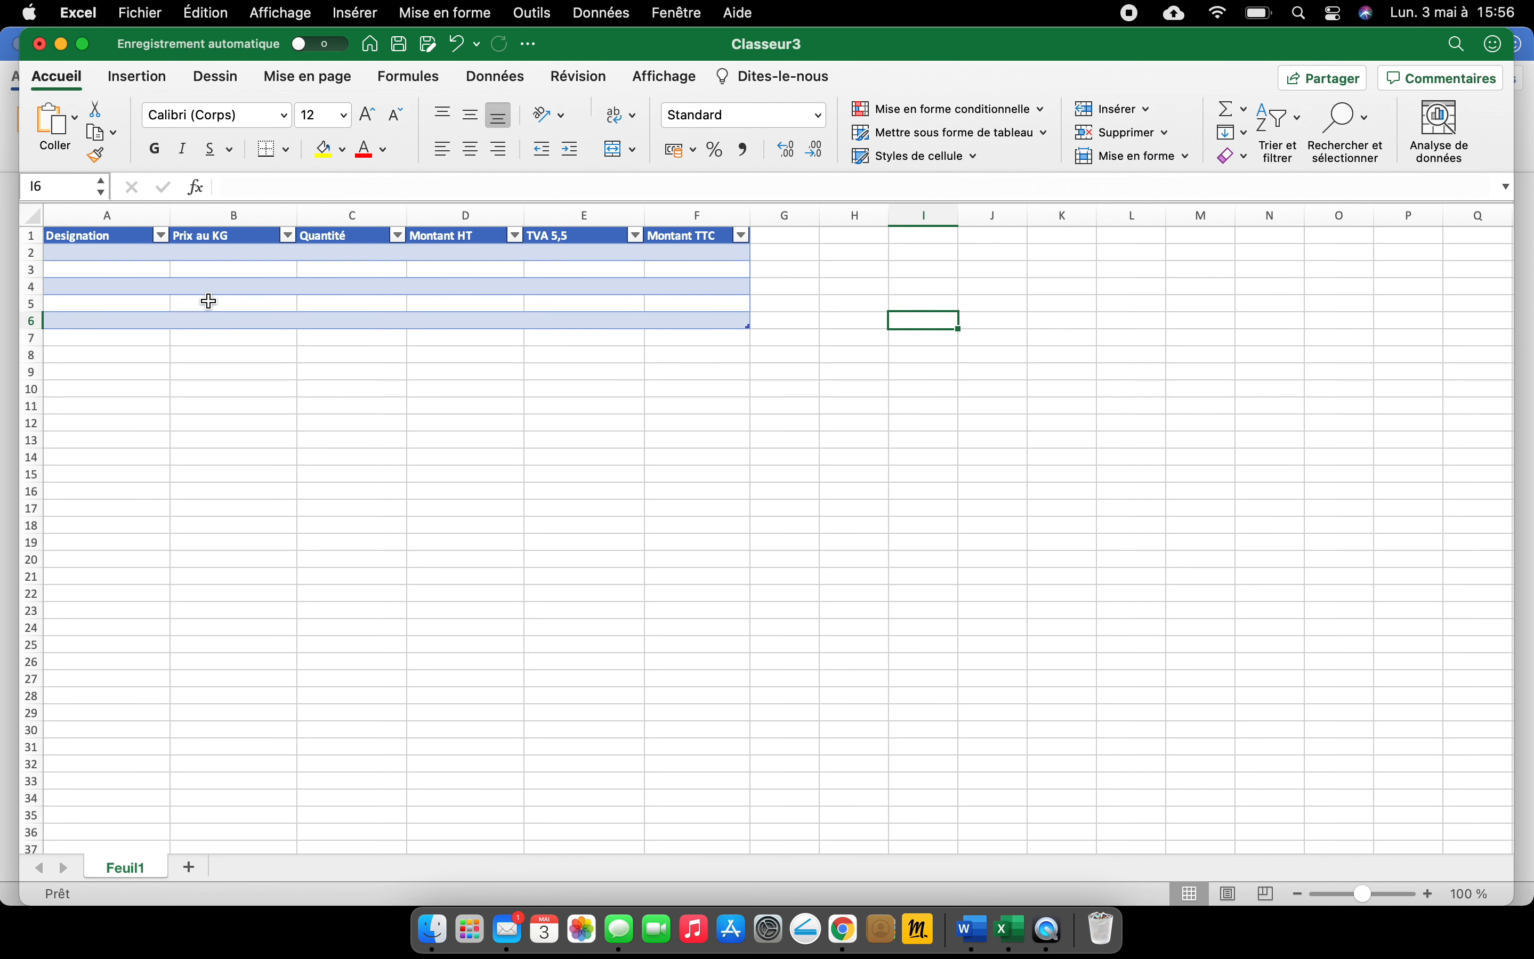
Enter "Dos de cabillaud", "Filet de thon rouge" and "Truite entère" in cells A2 to A4 of the Designation column
left_click(122, 260)
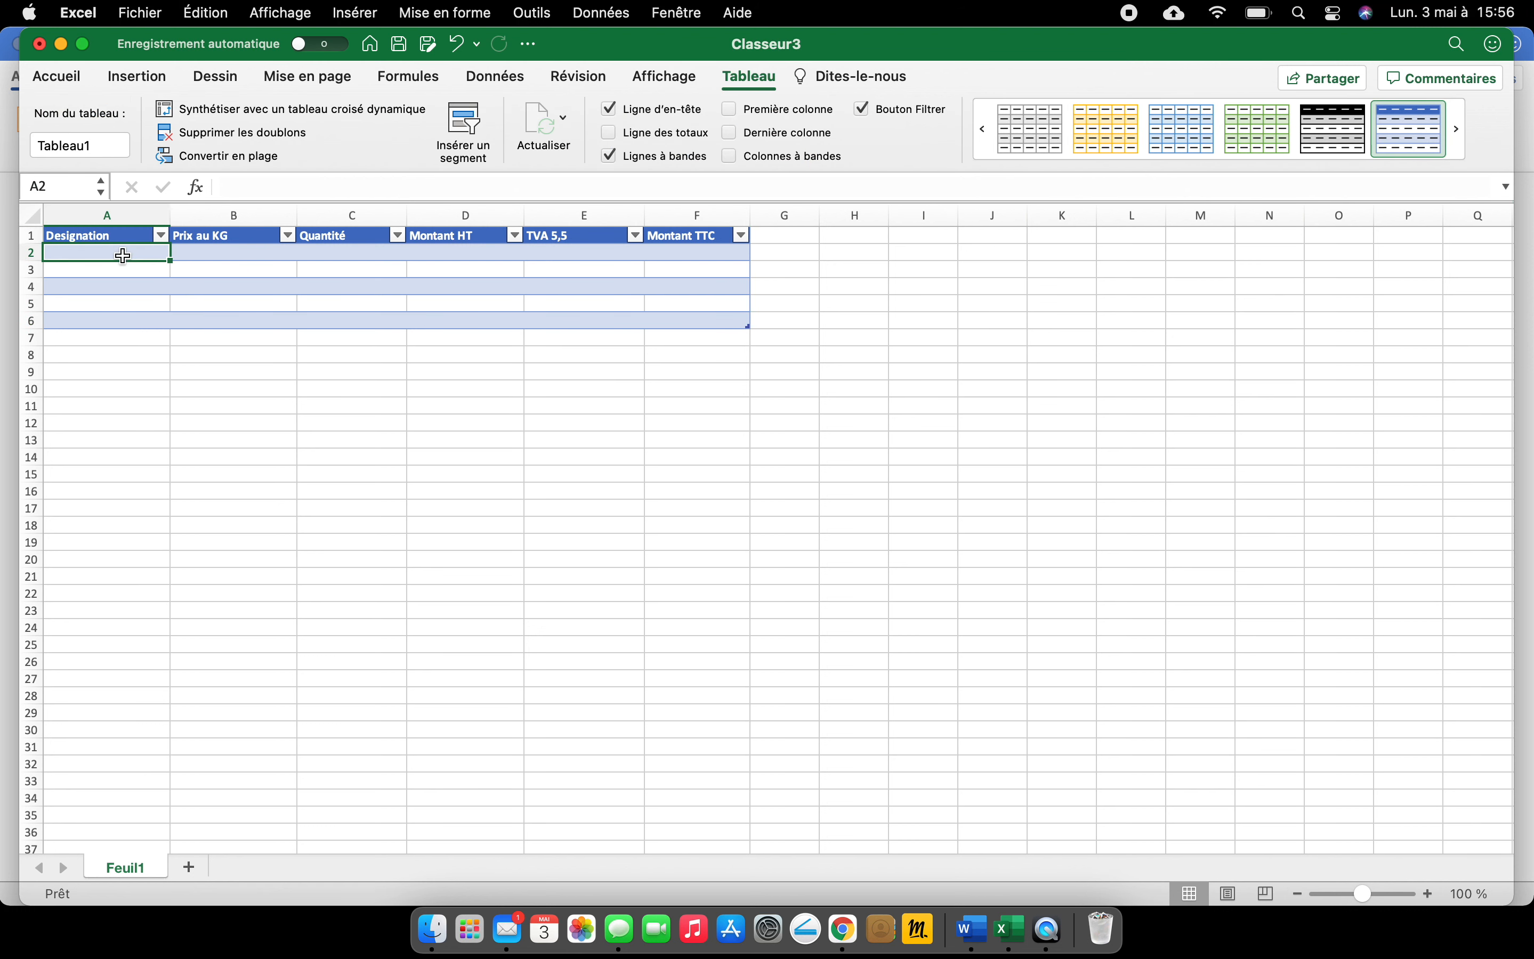
double_click(124, 255)
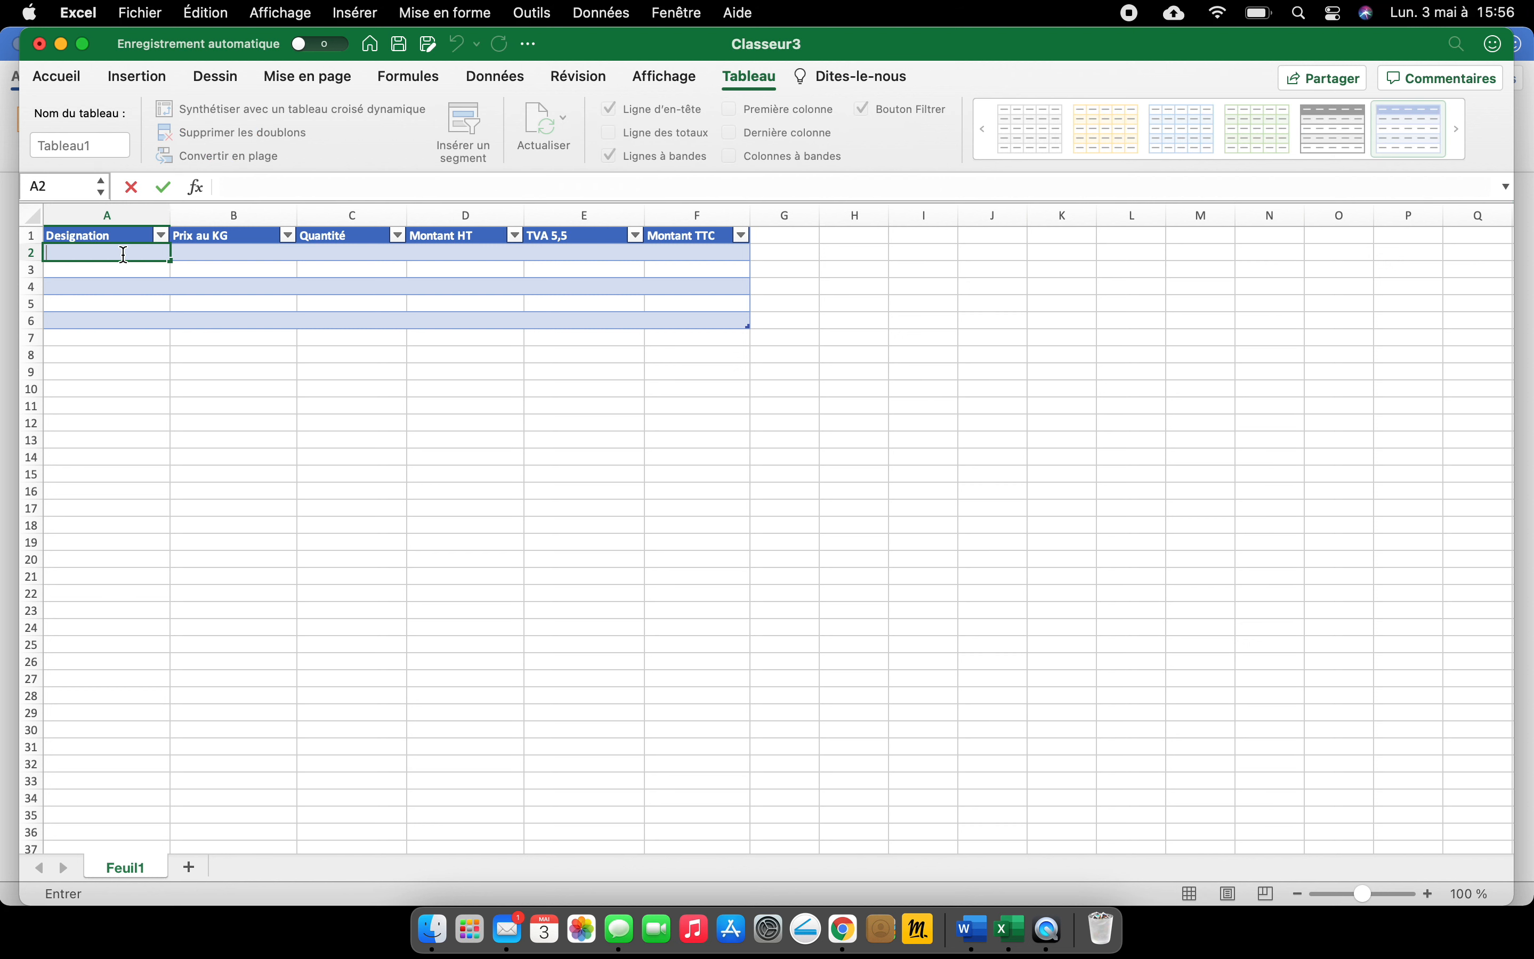
type("Dos de cabillaud")
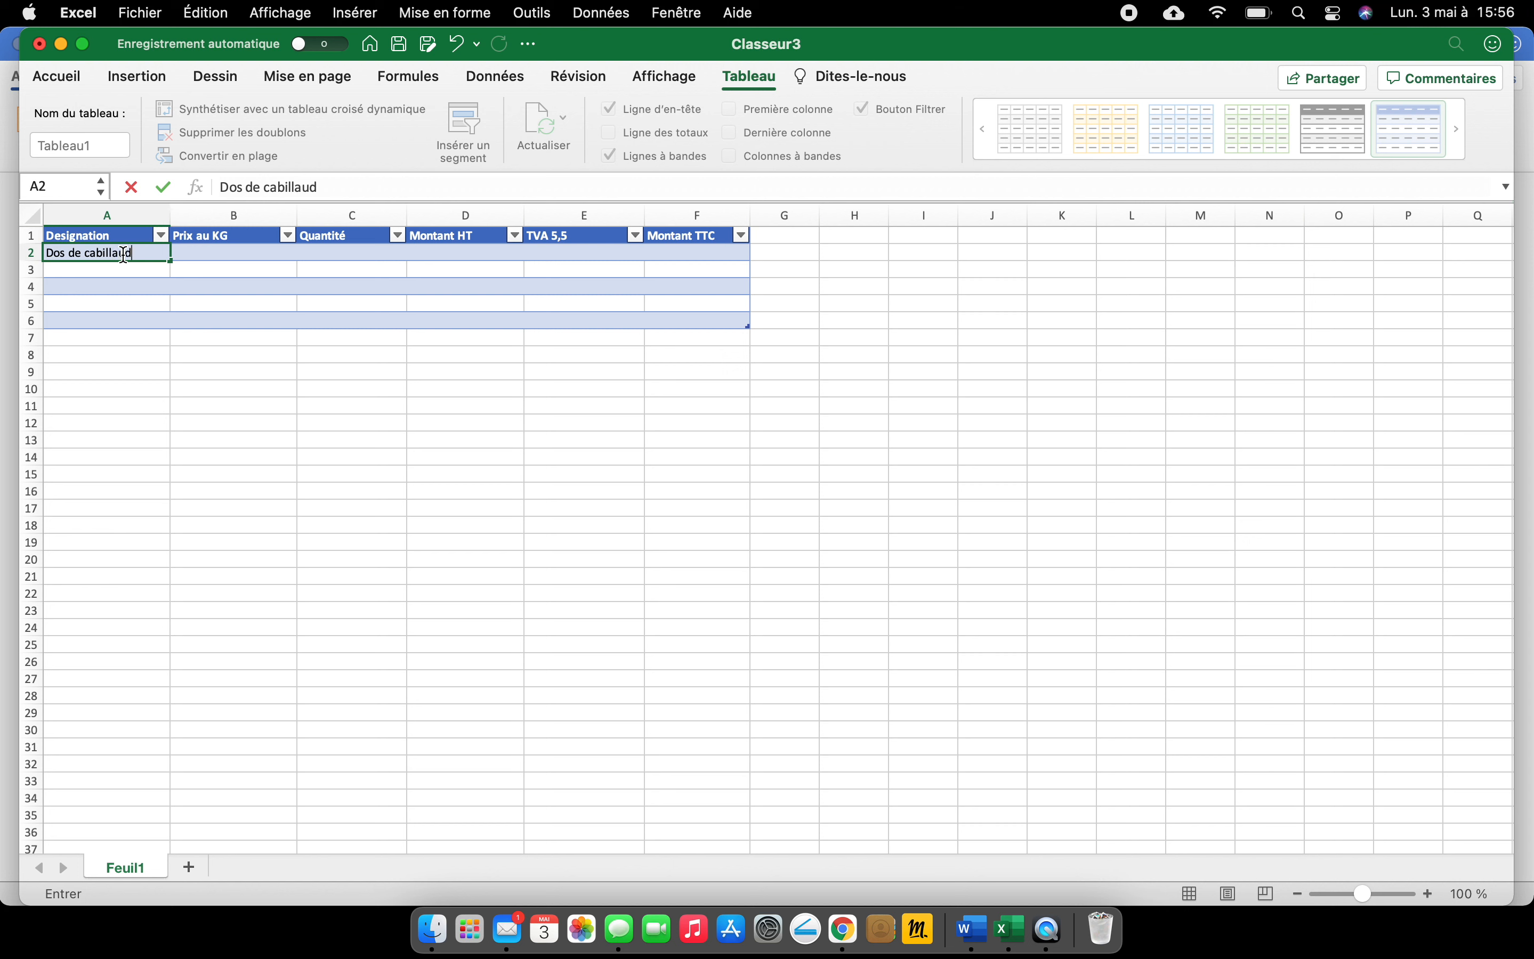
left_click(127, 273)
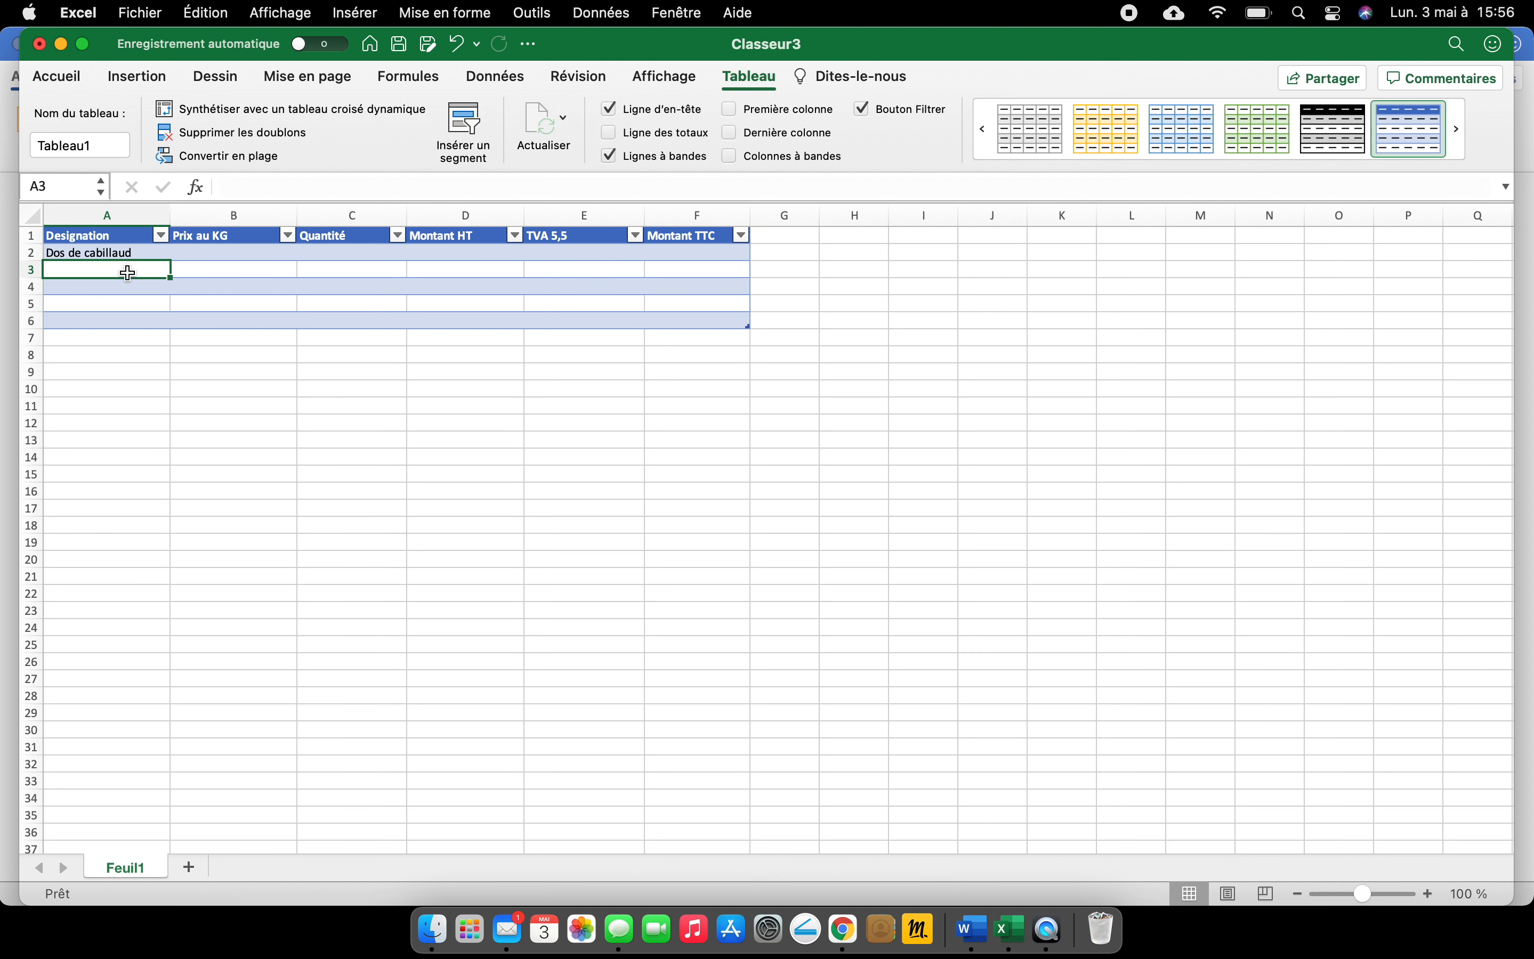
type("Fi")
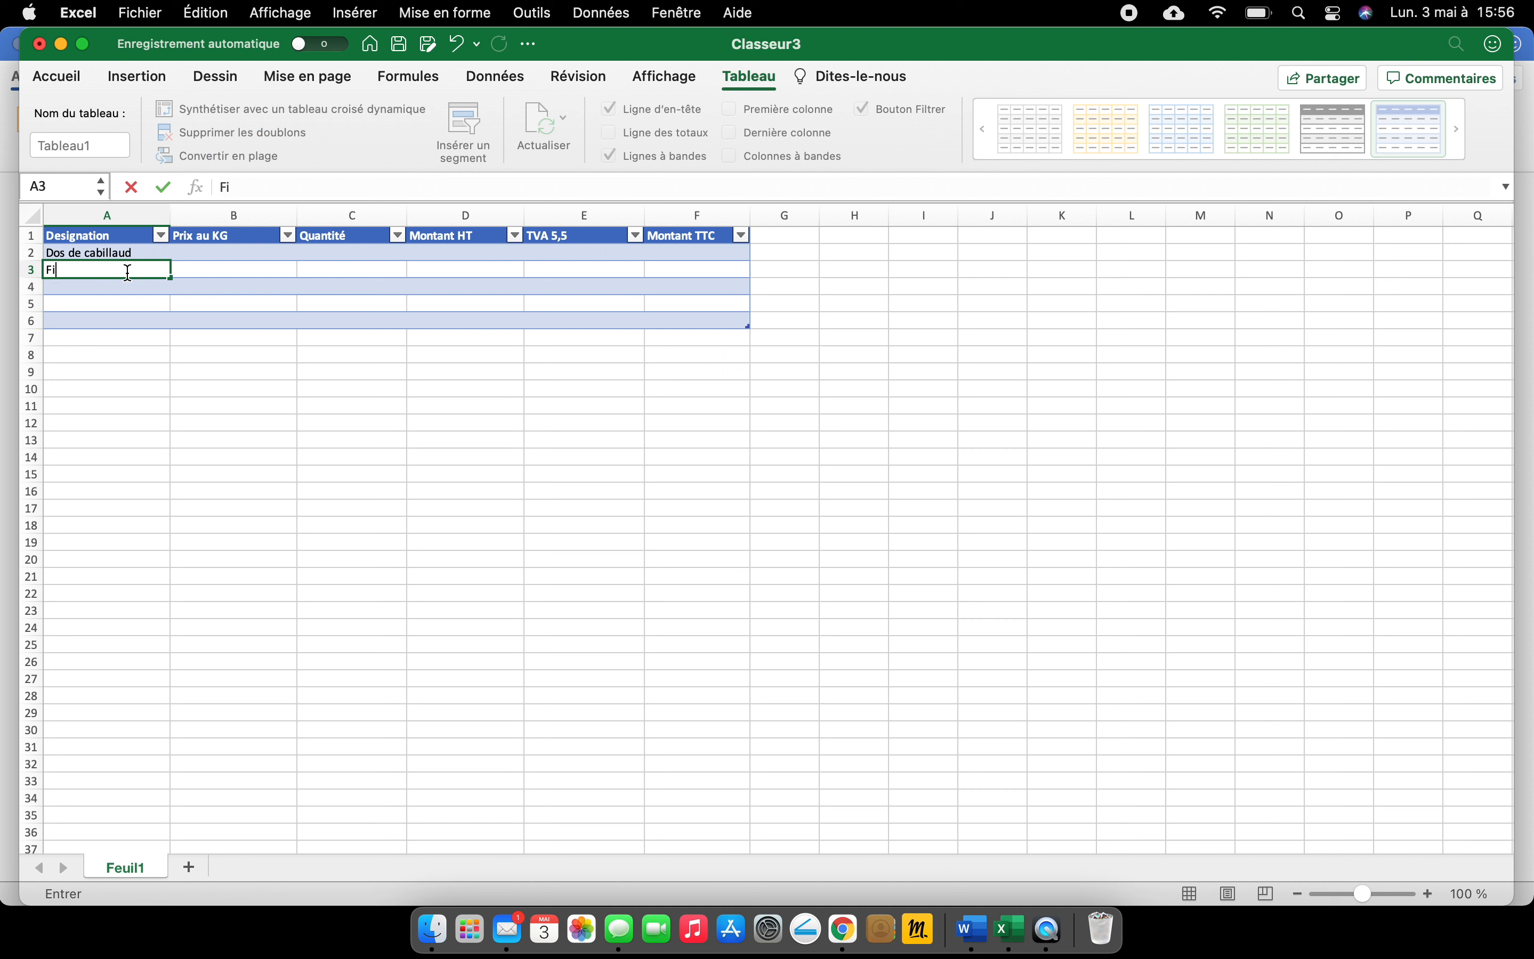
type("let de thon rouge")
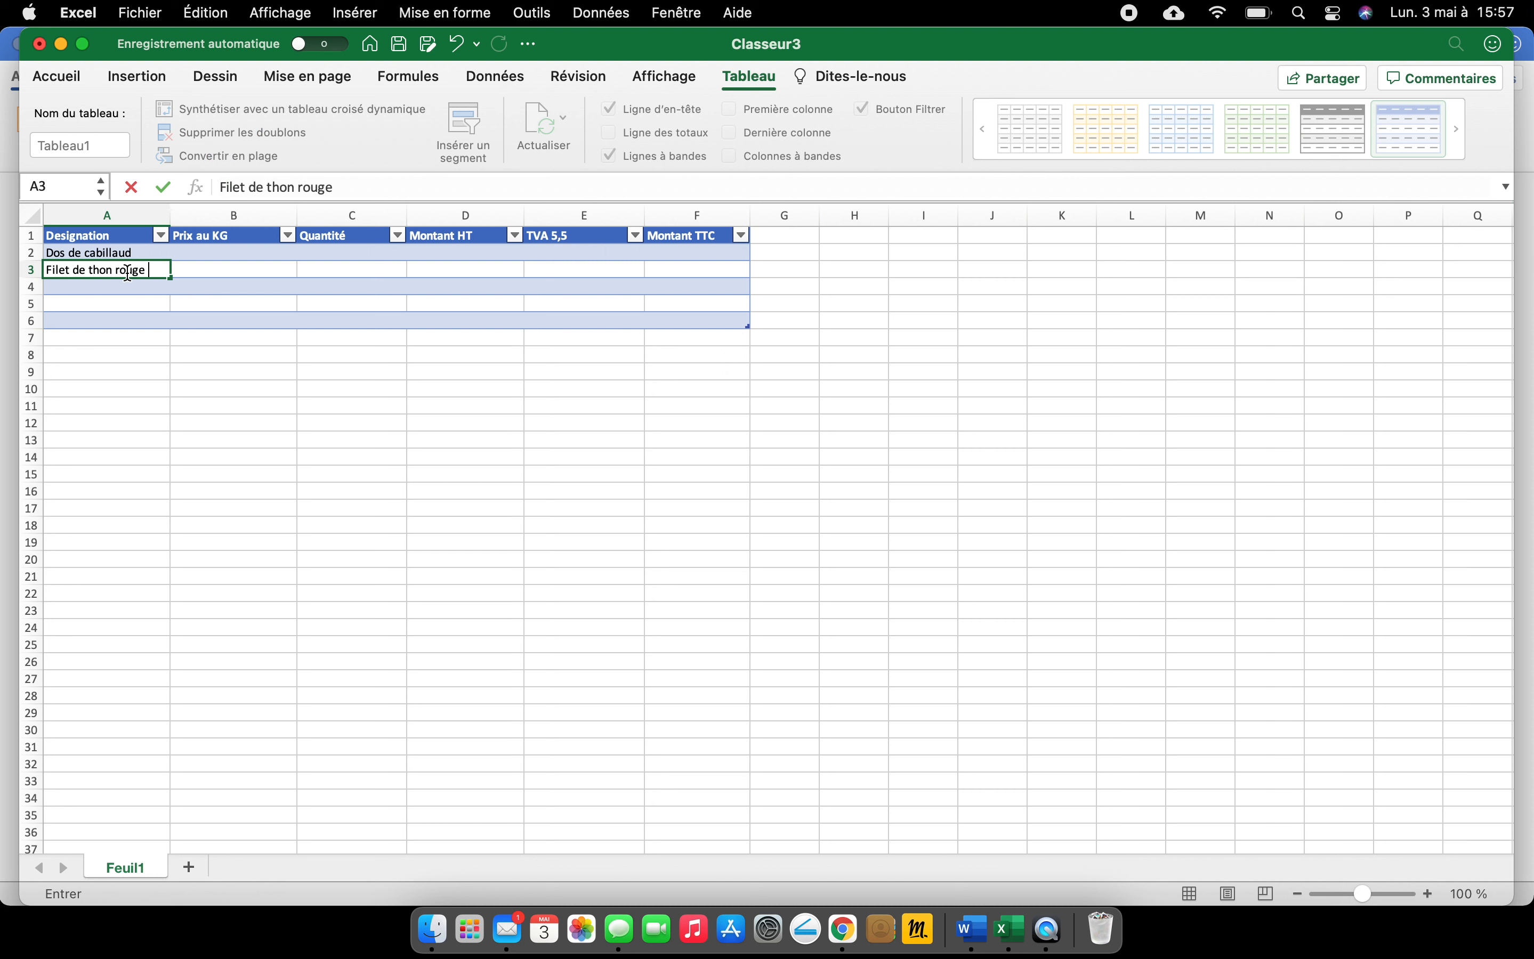
left_click(126, 290)
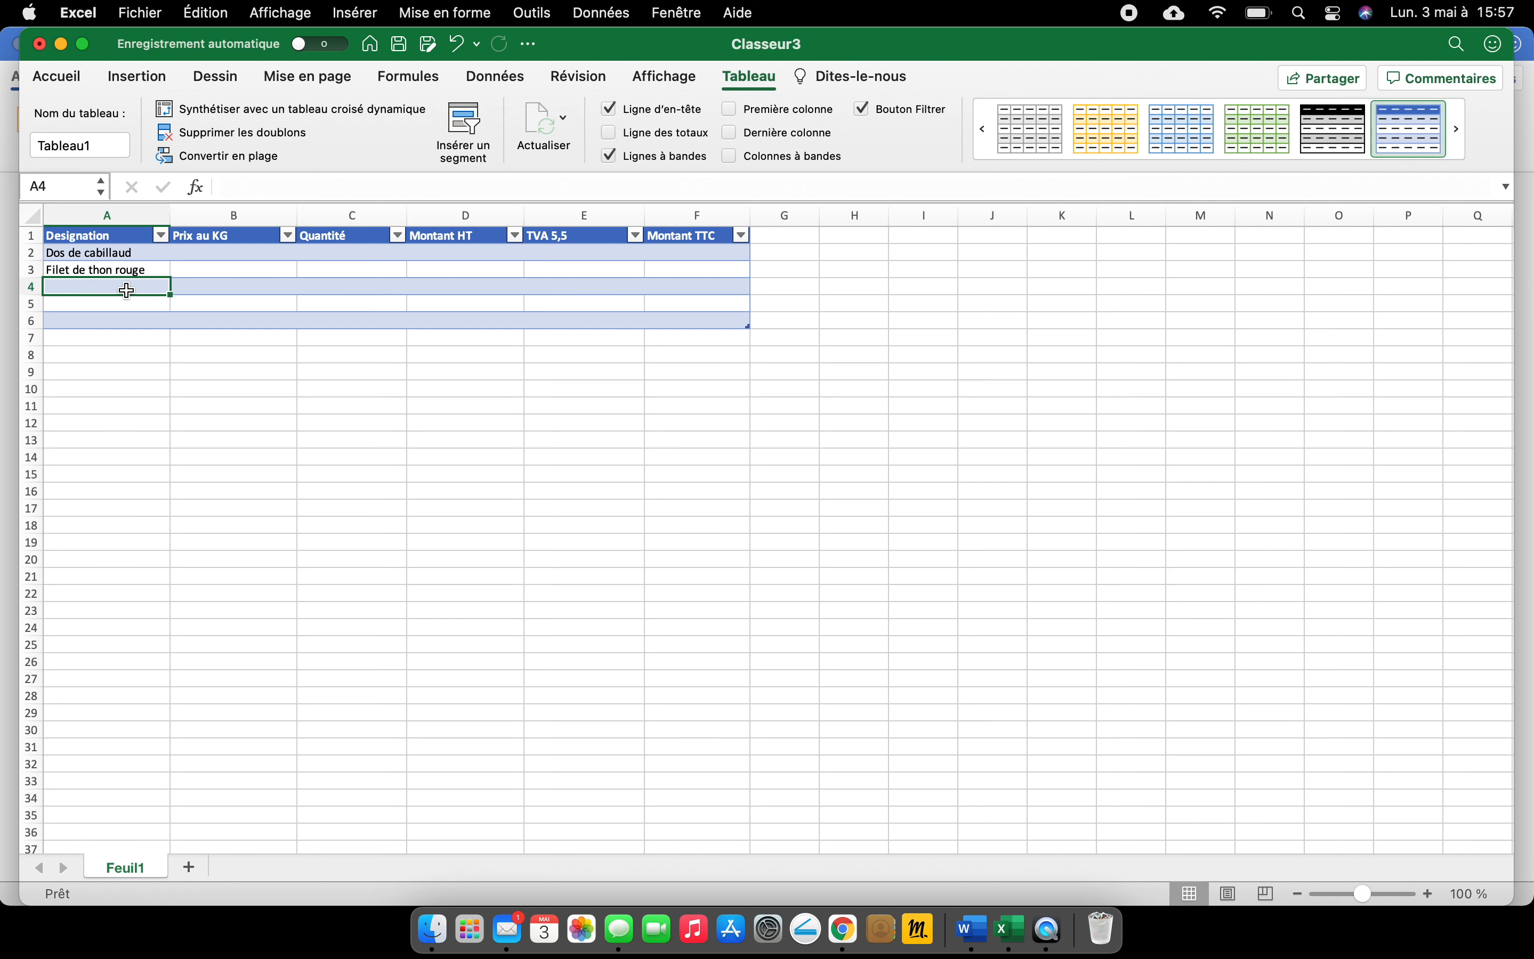
type("Tru")
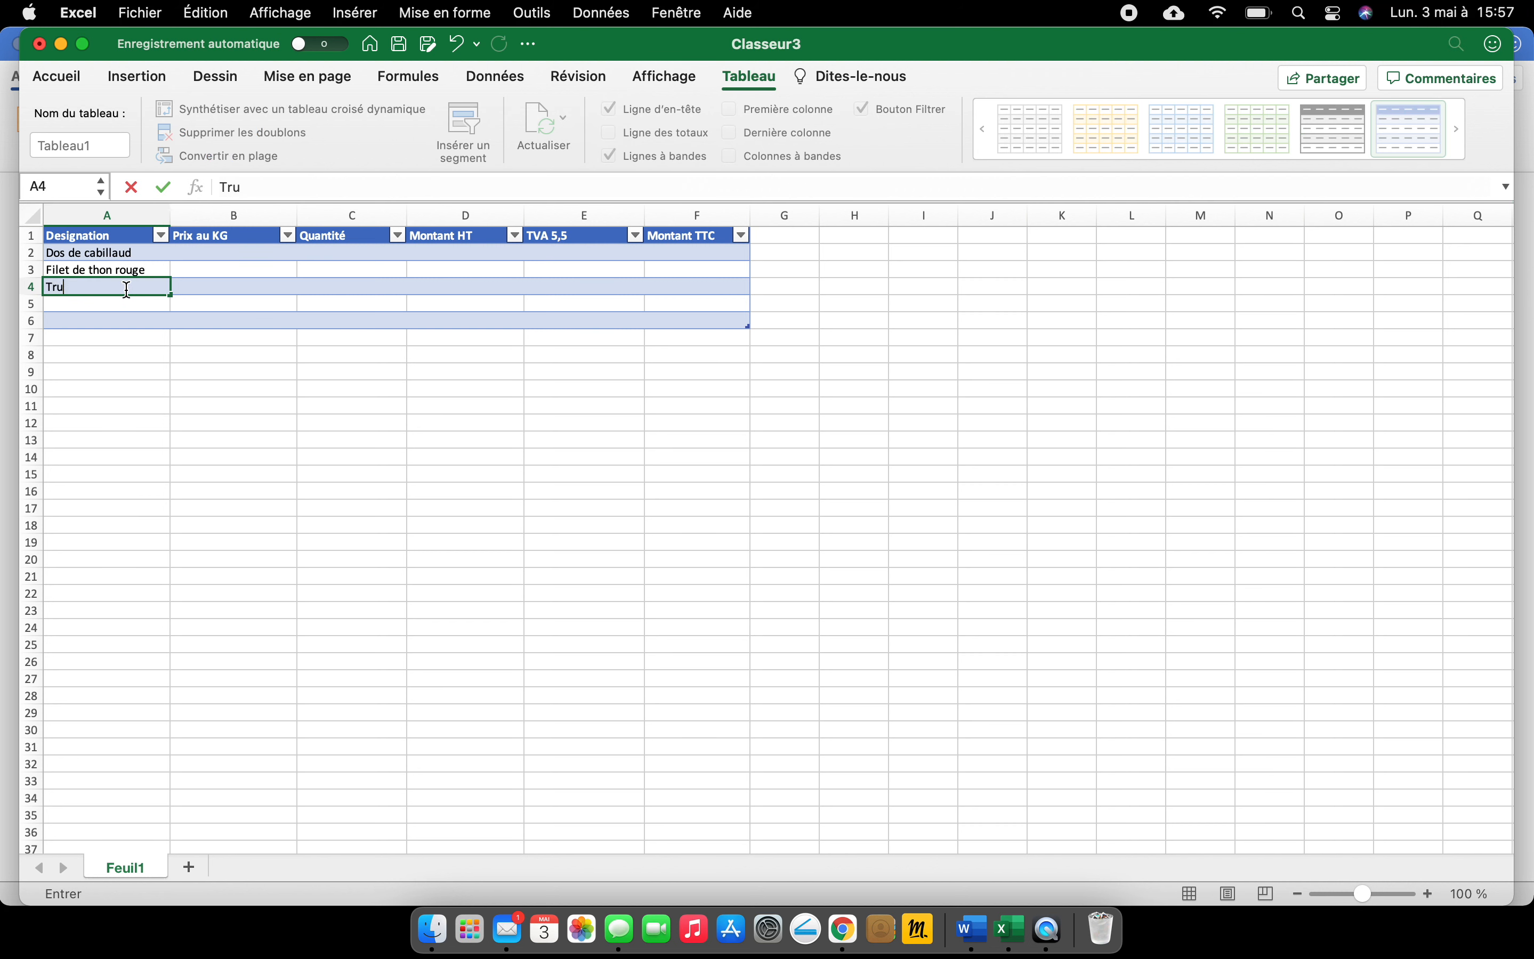
type("ite entère")
Enter "Filet de saumon" in A5 and "Queue de lotte" in A6 of the Designation column
left_click(128, 305)
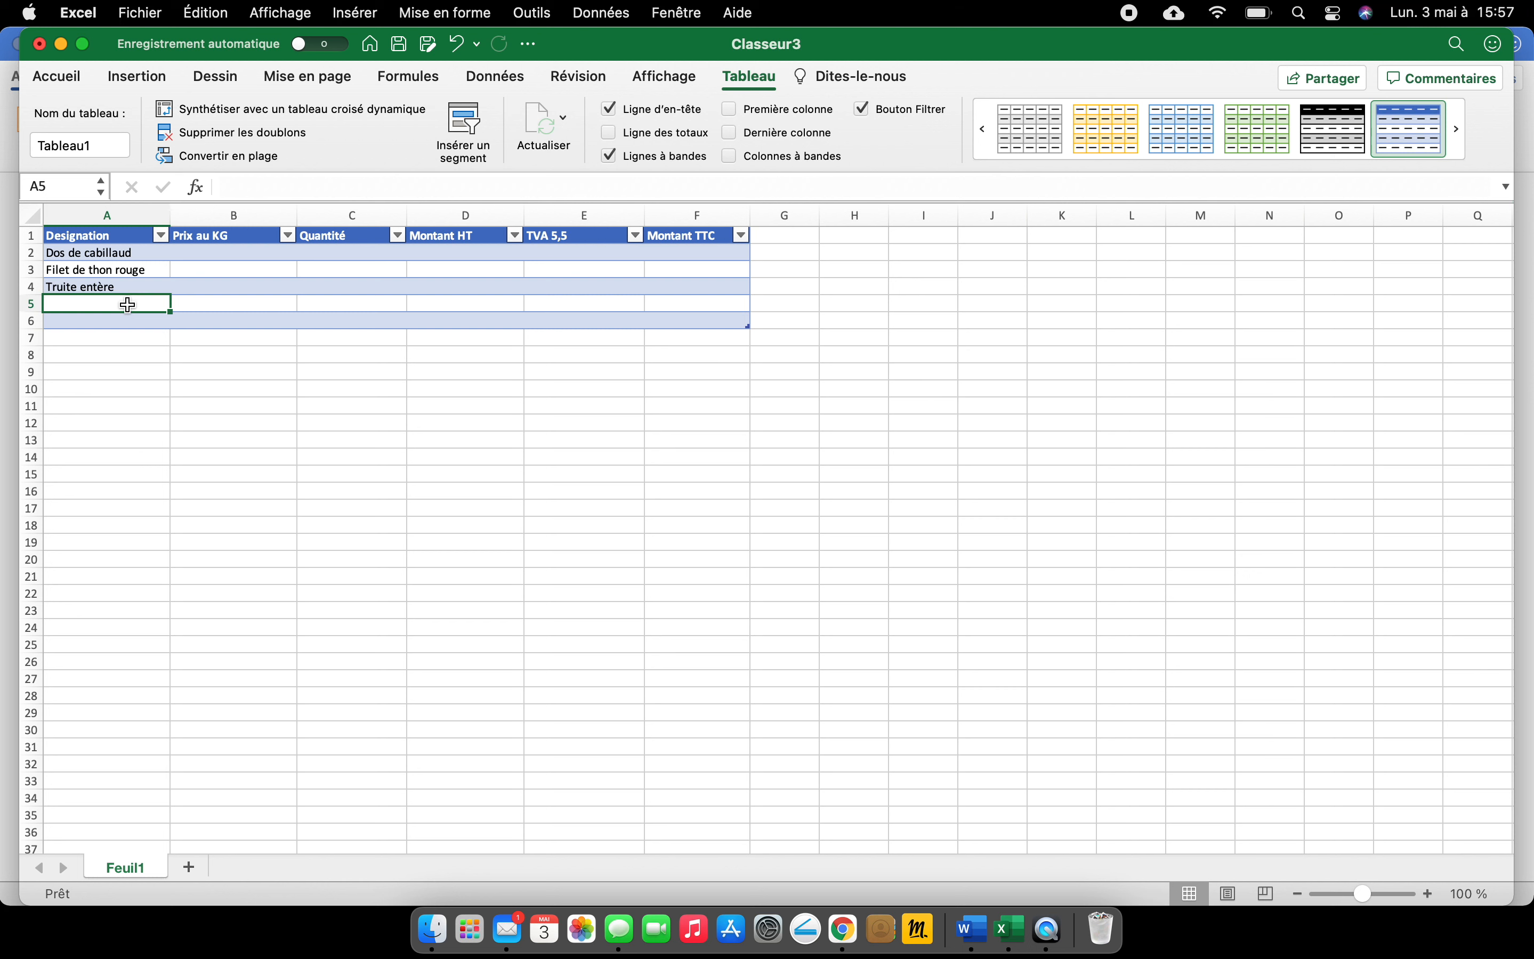
type("Filet")
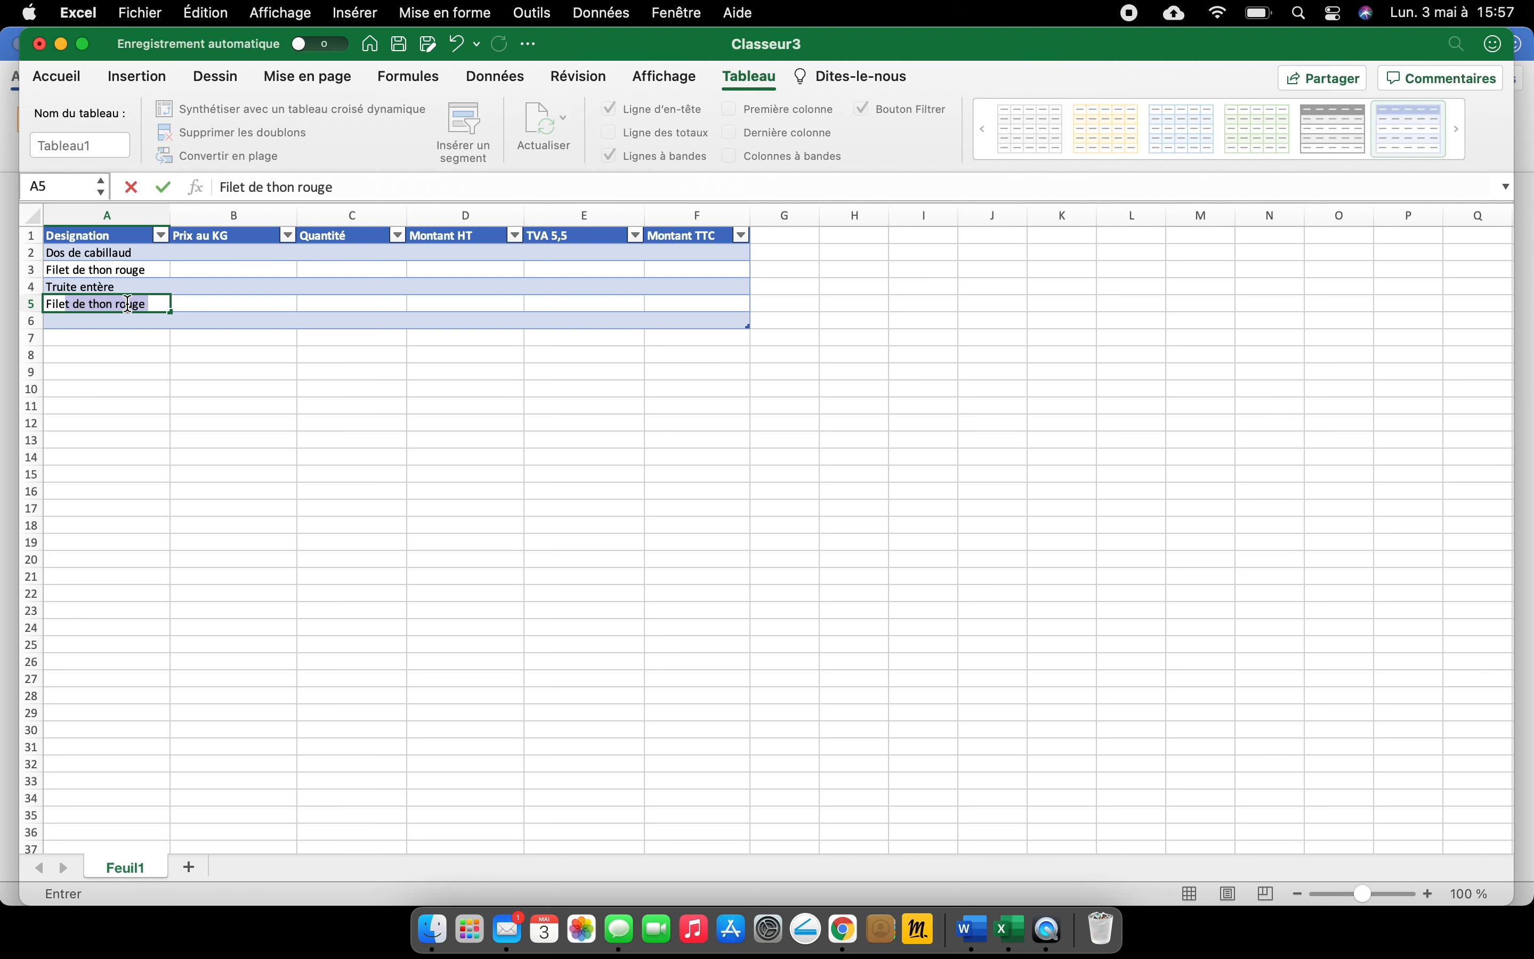
type(" de s")
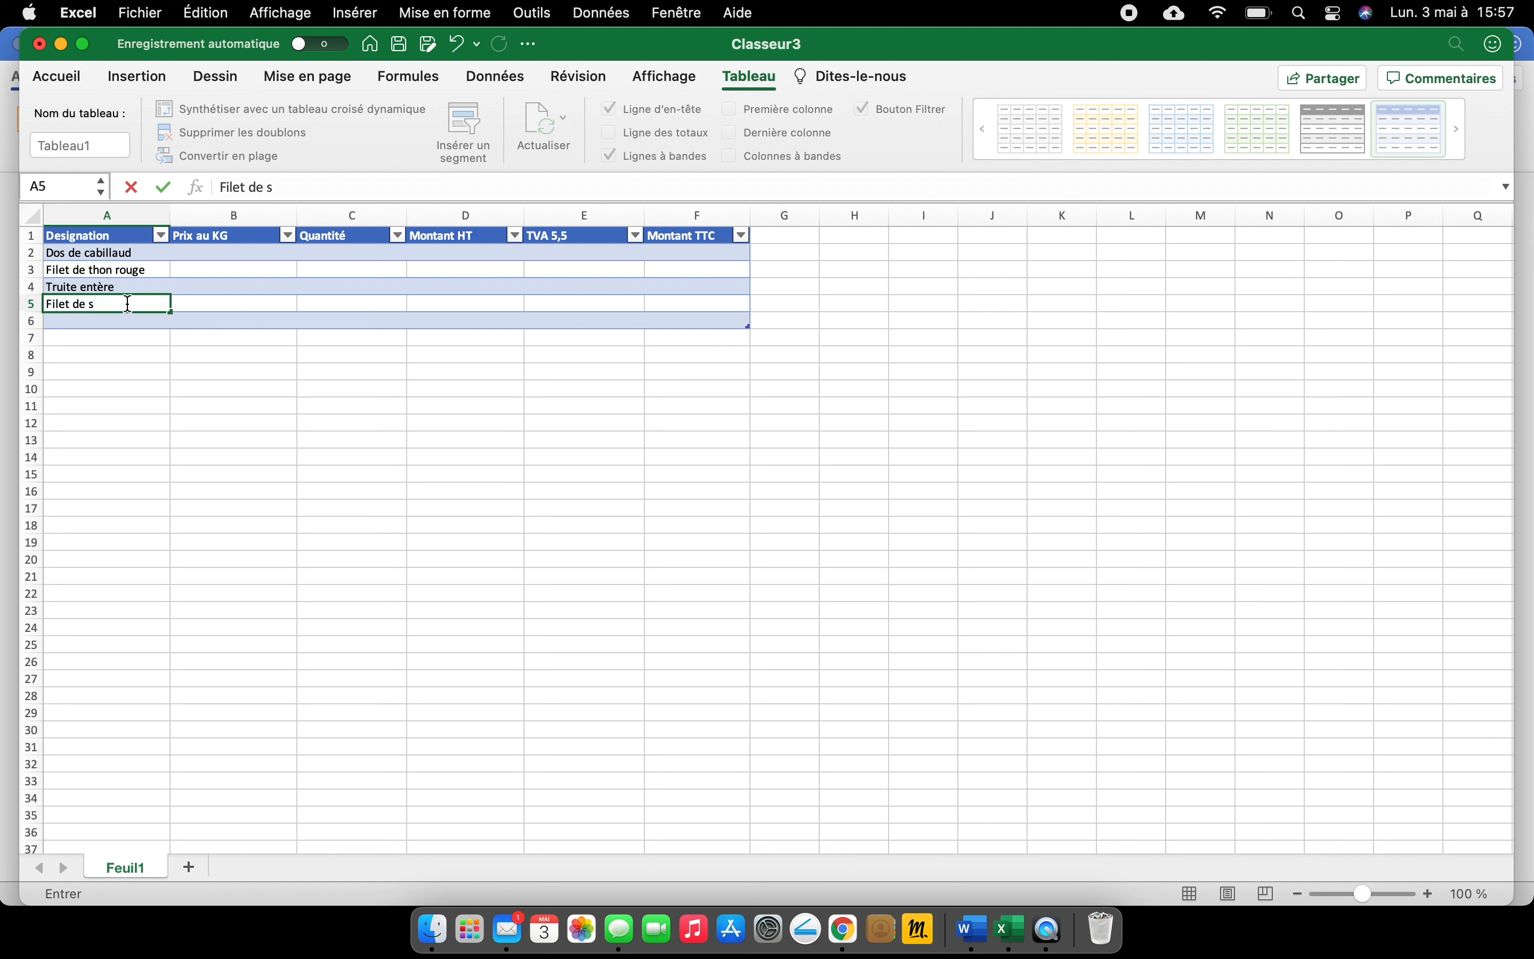
type("aumon")
left_click(129, 320)
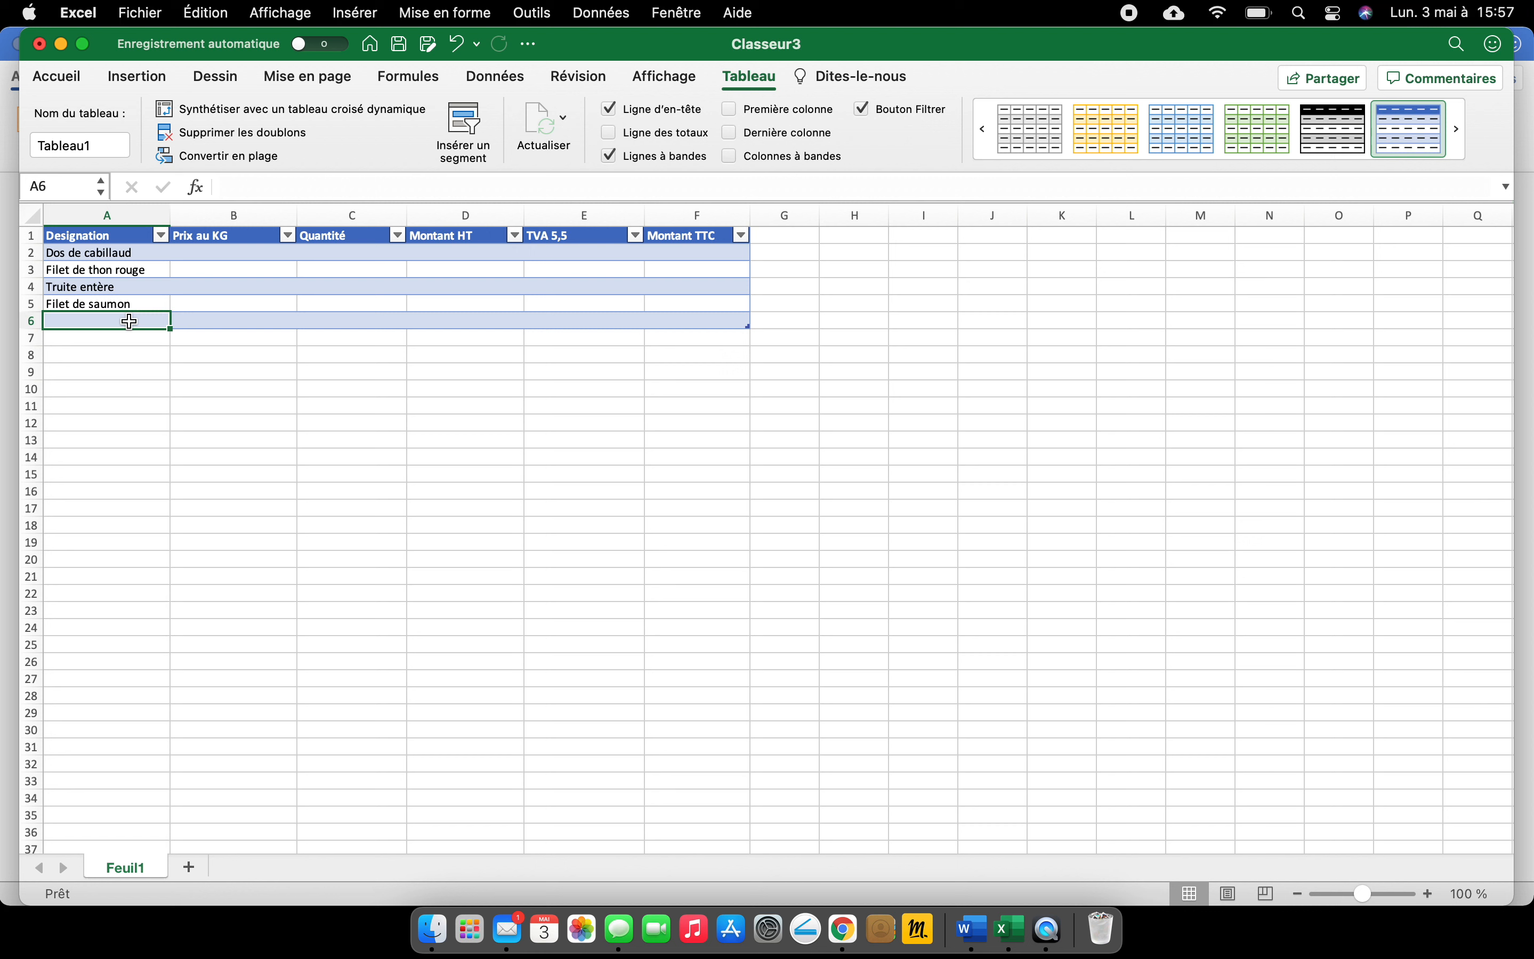
type("Queue")
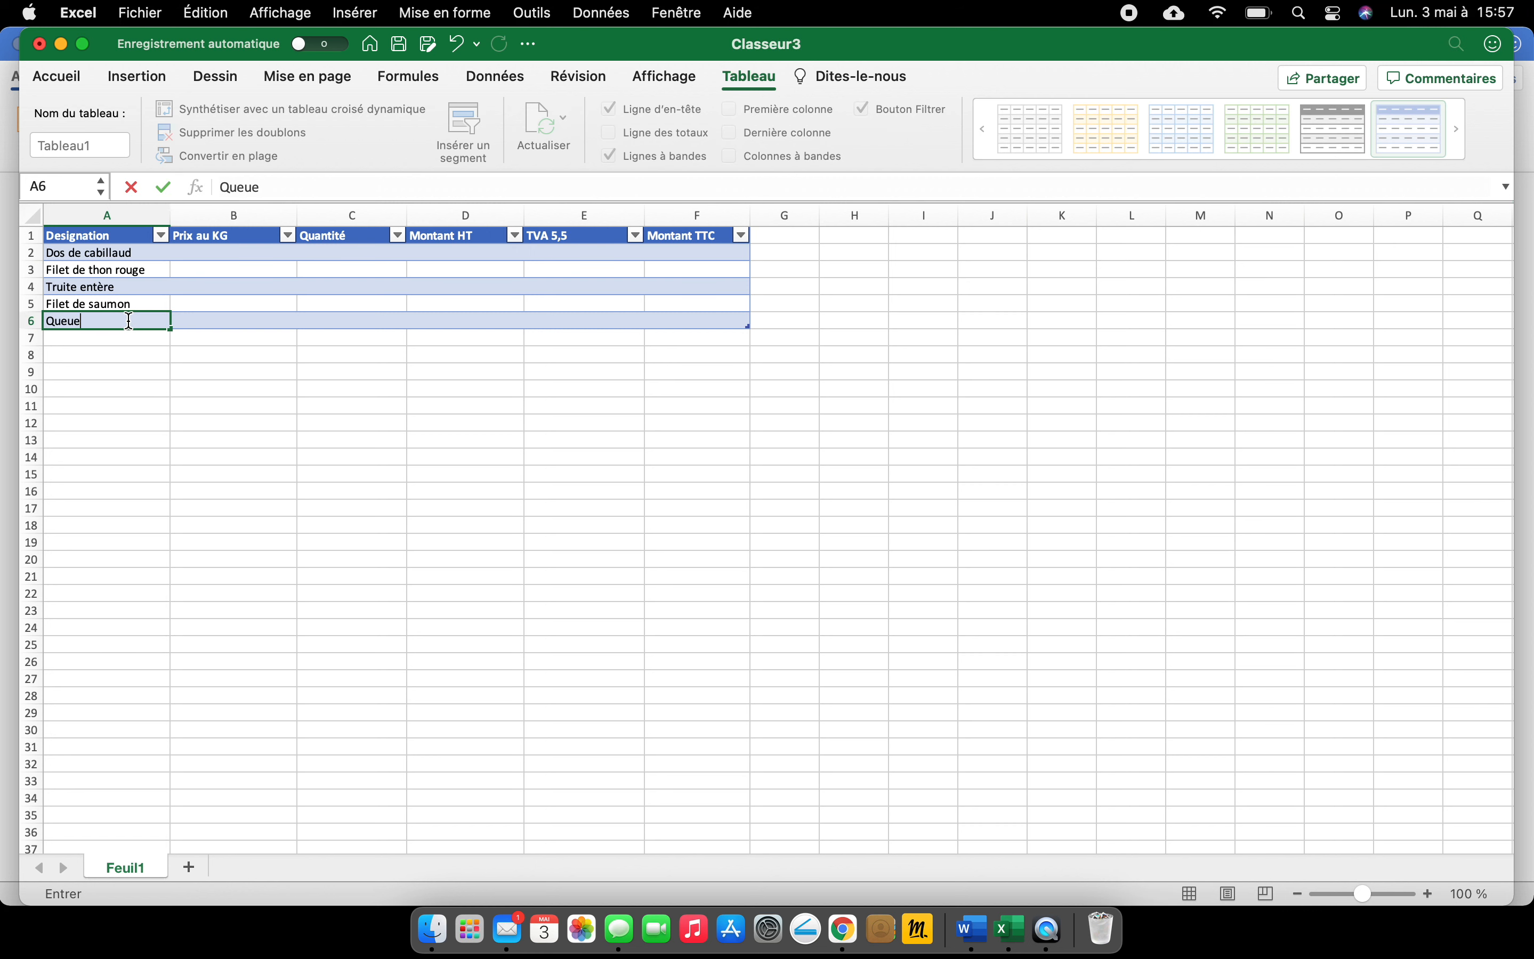
type(" de lotte")
left_click(202, 373)
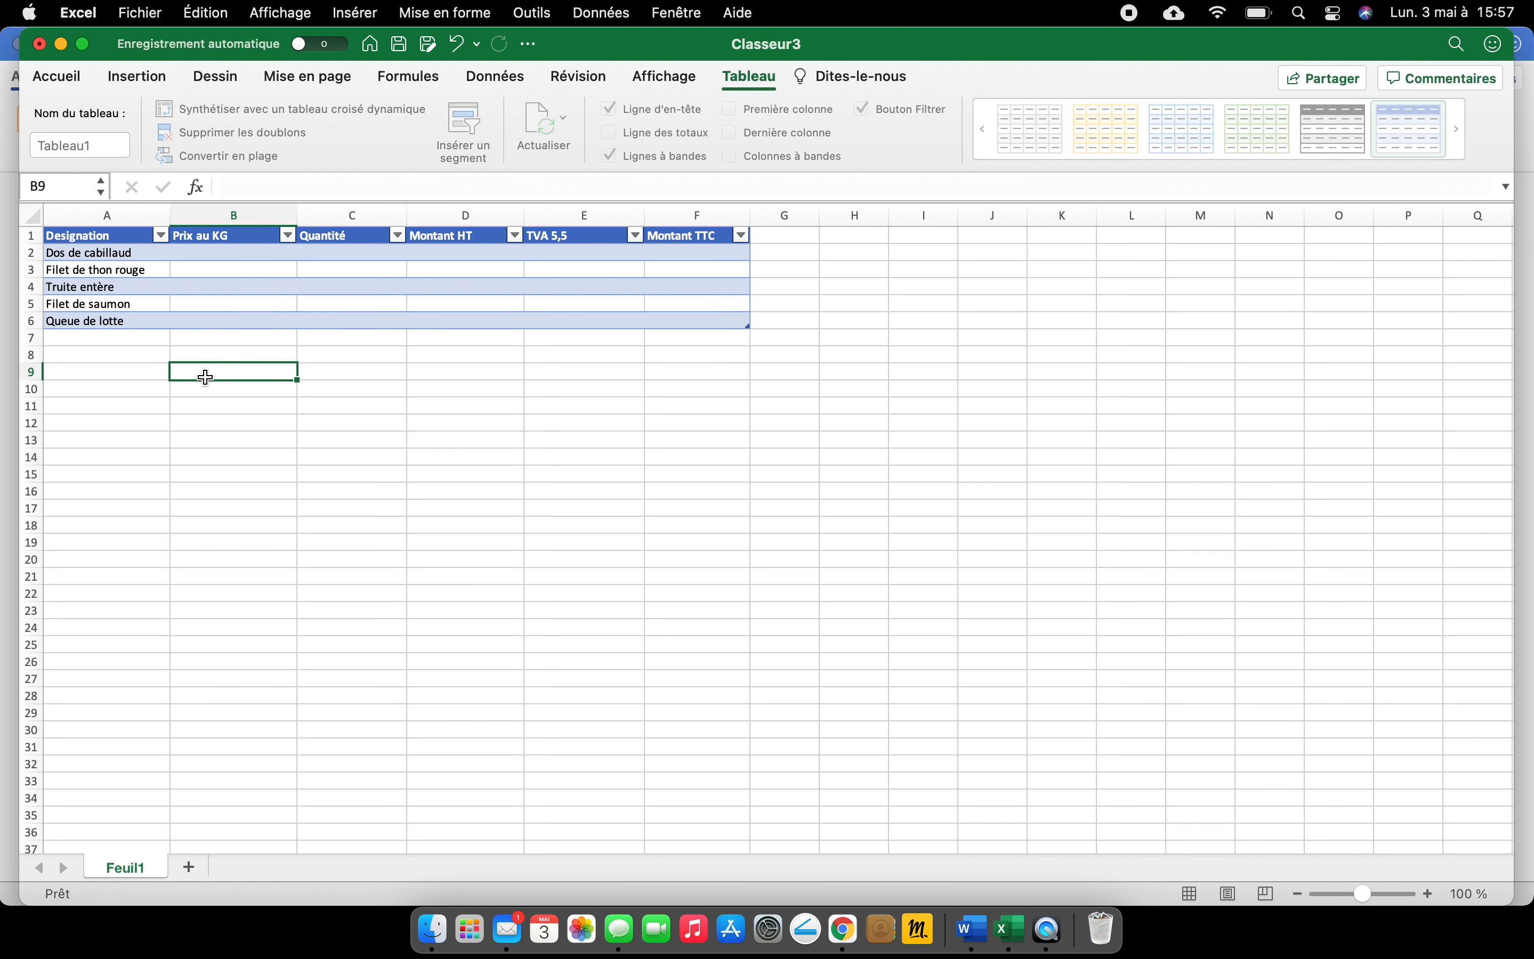
Switch to the Word assignment "Prix au kilo" to look up the fish prices per kilo, then return to the Excel table
double_click(248, 253)
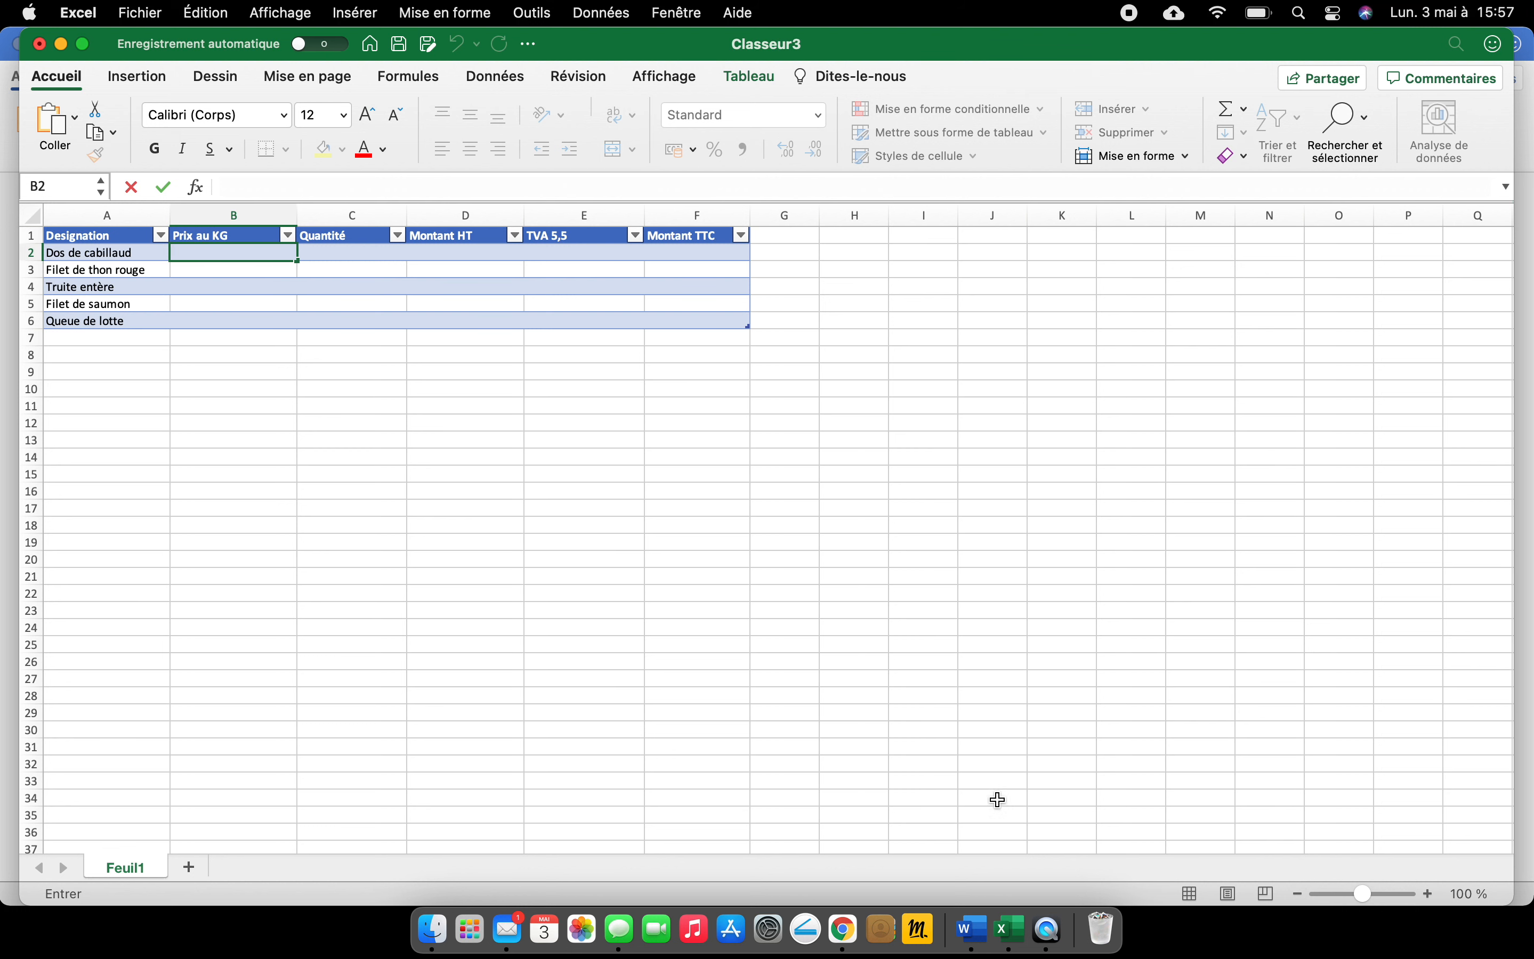
left_click(977, 919)
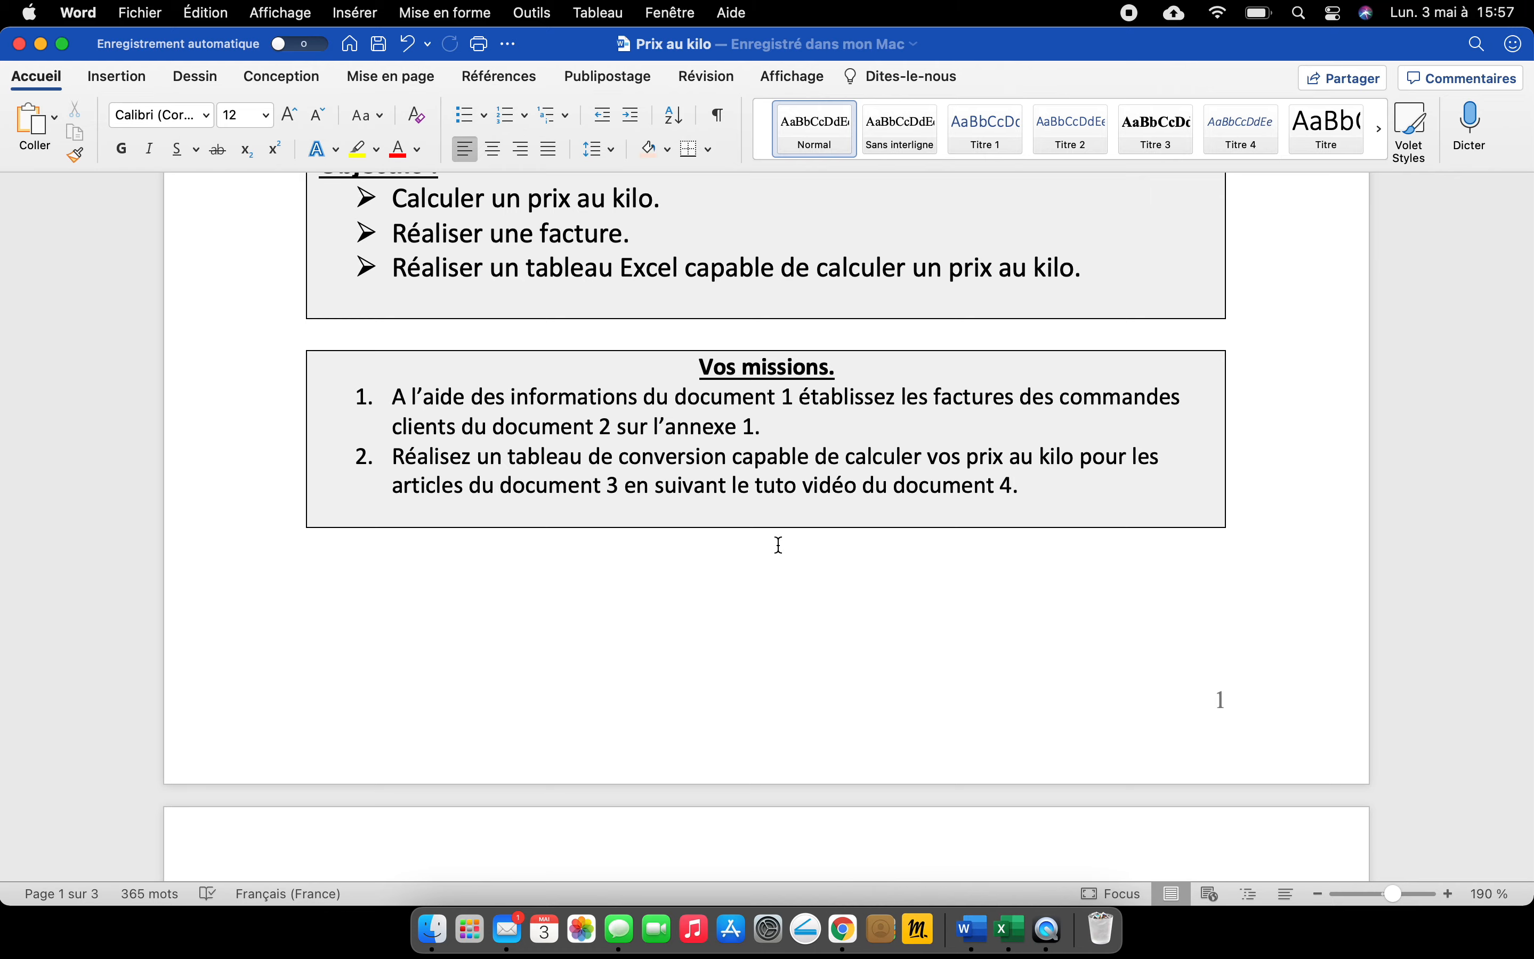
scroll(777, 540, "down", 10)
scroll(777, 540, "up", 3)
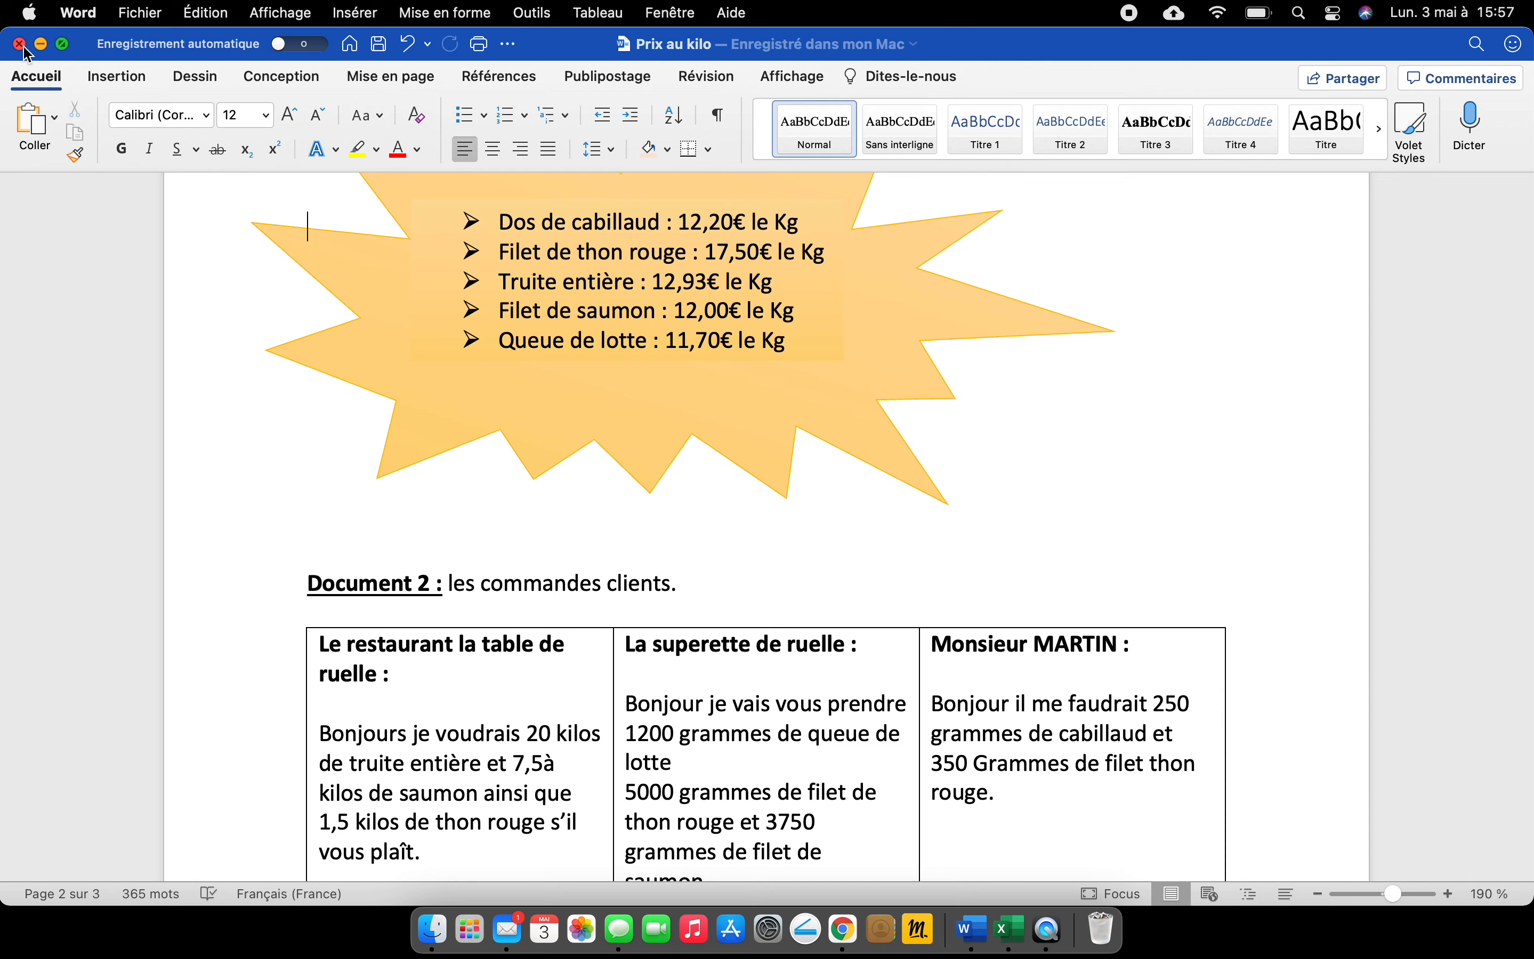
left_click(41, 44)
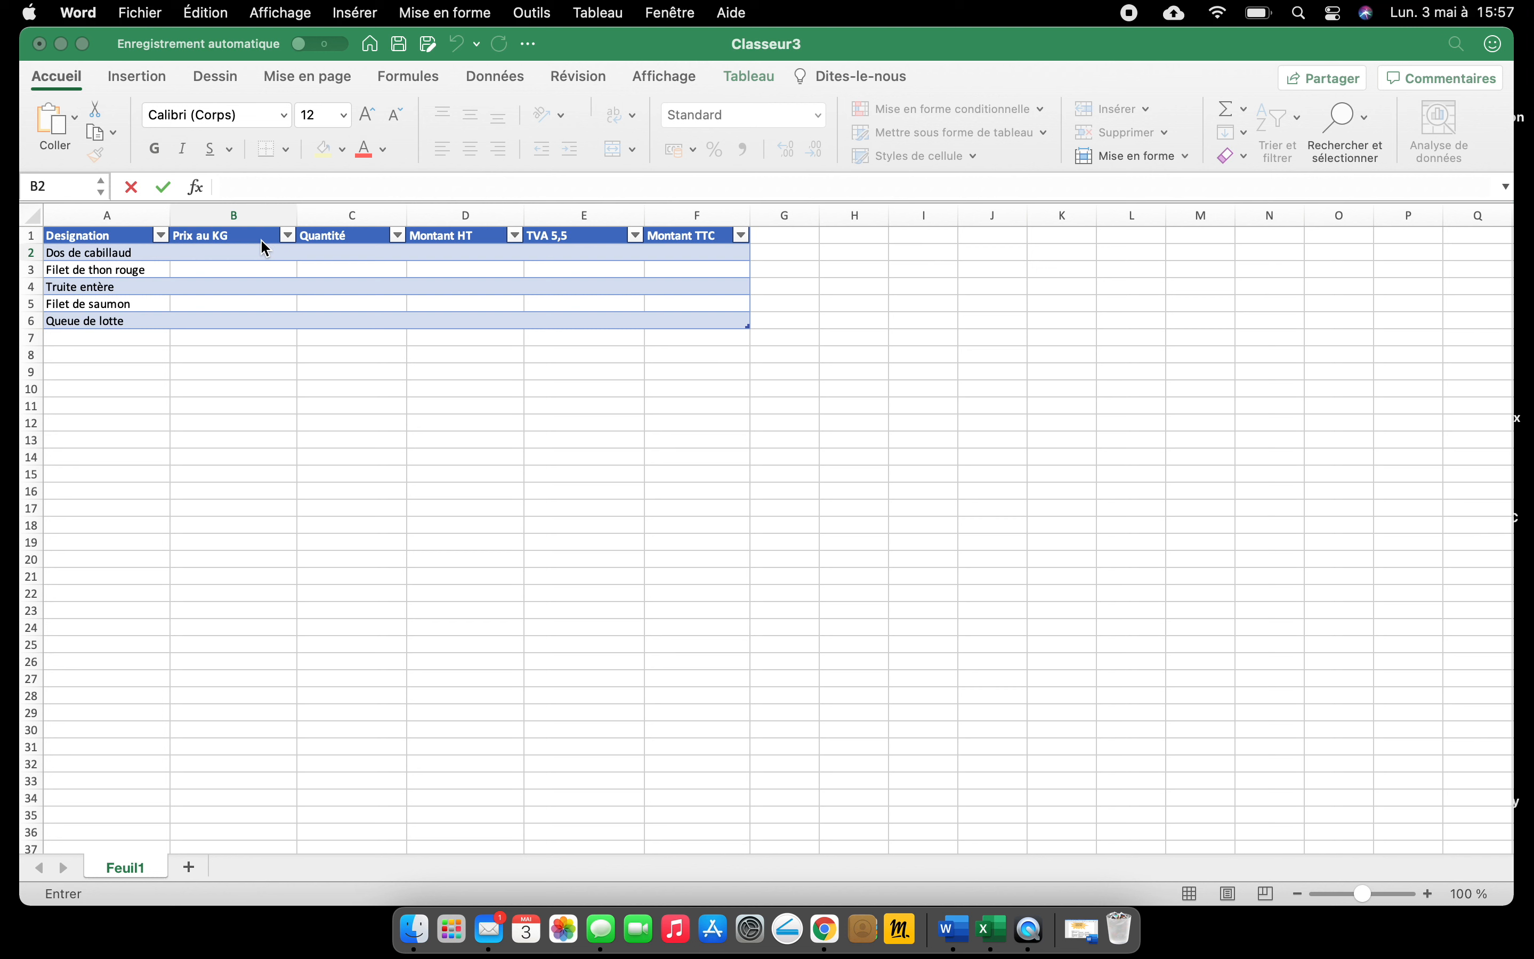
Enter the prices 12,20€ in B2 and 17,50€ in B3 of the Prix au KG column
left_click(244, 253)
type("12,20€")
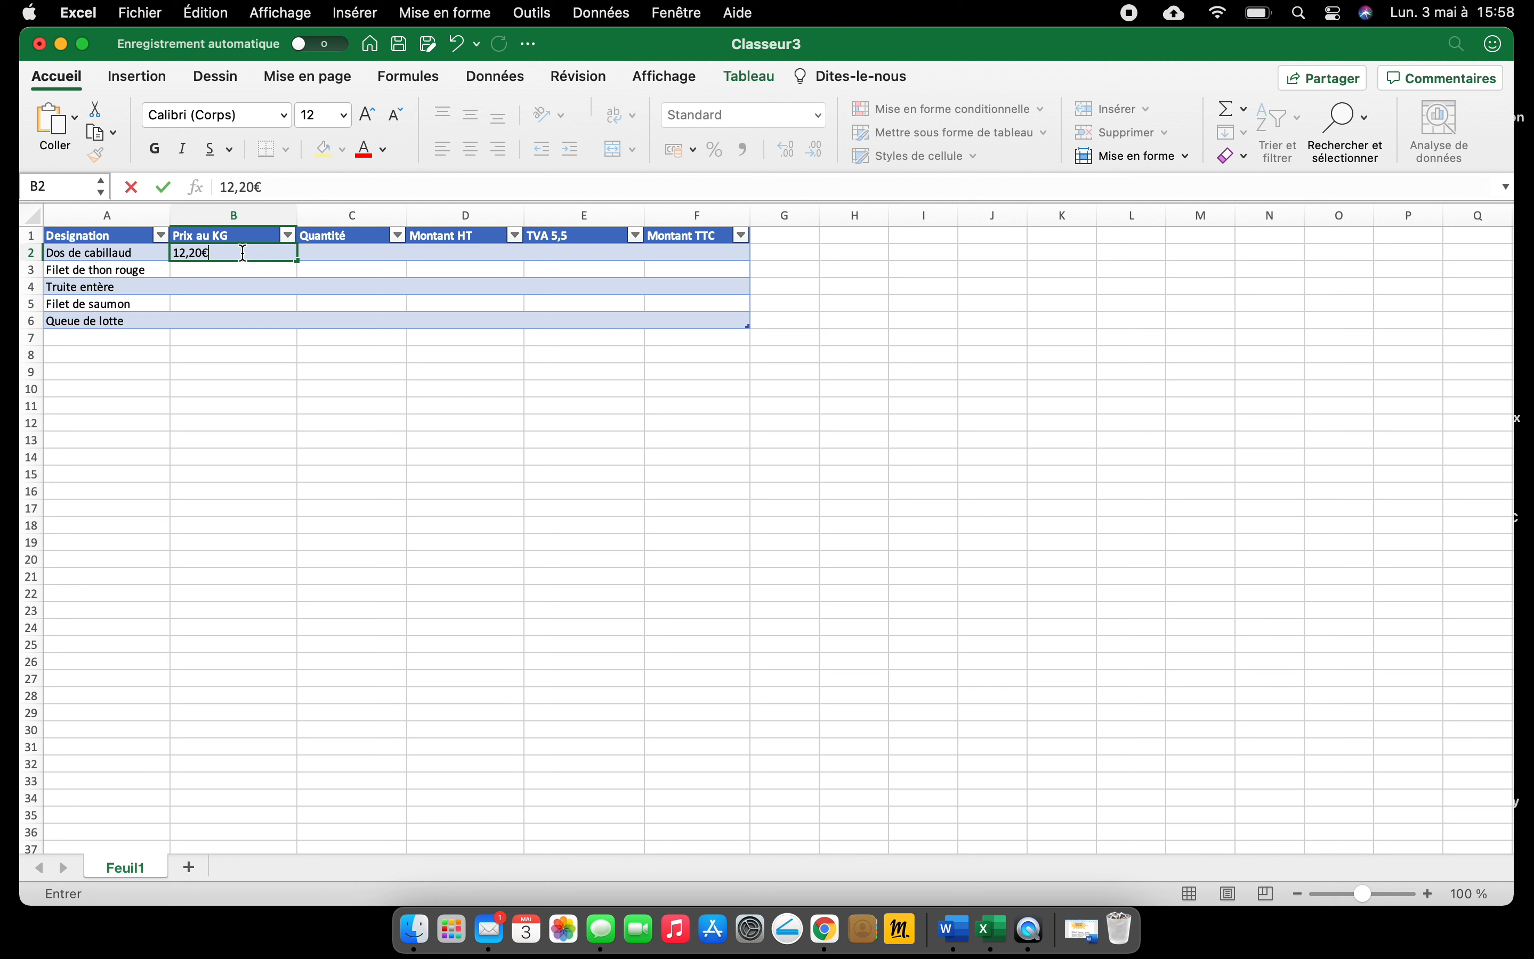
key("Return")
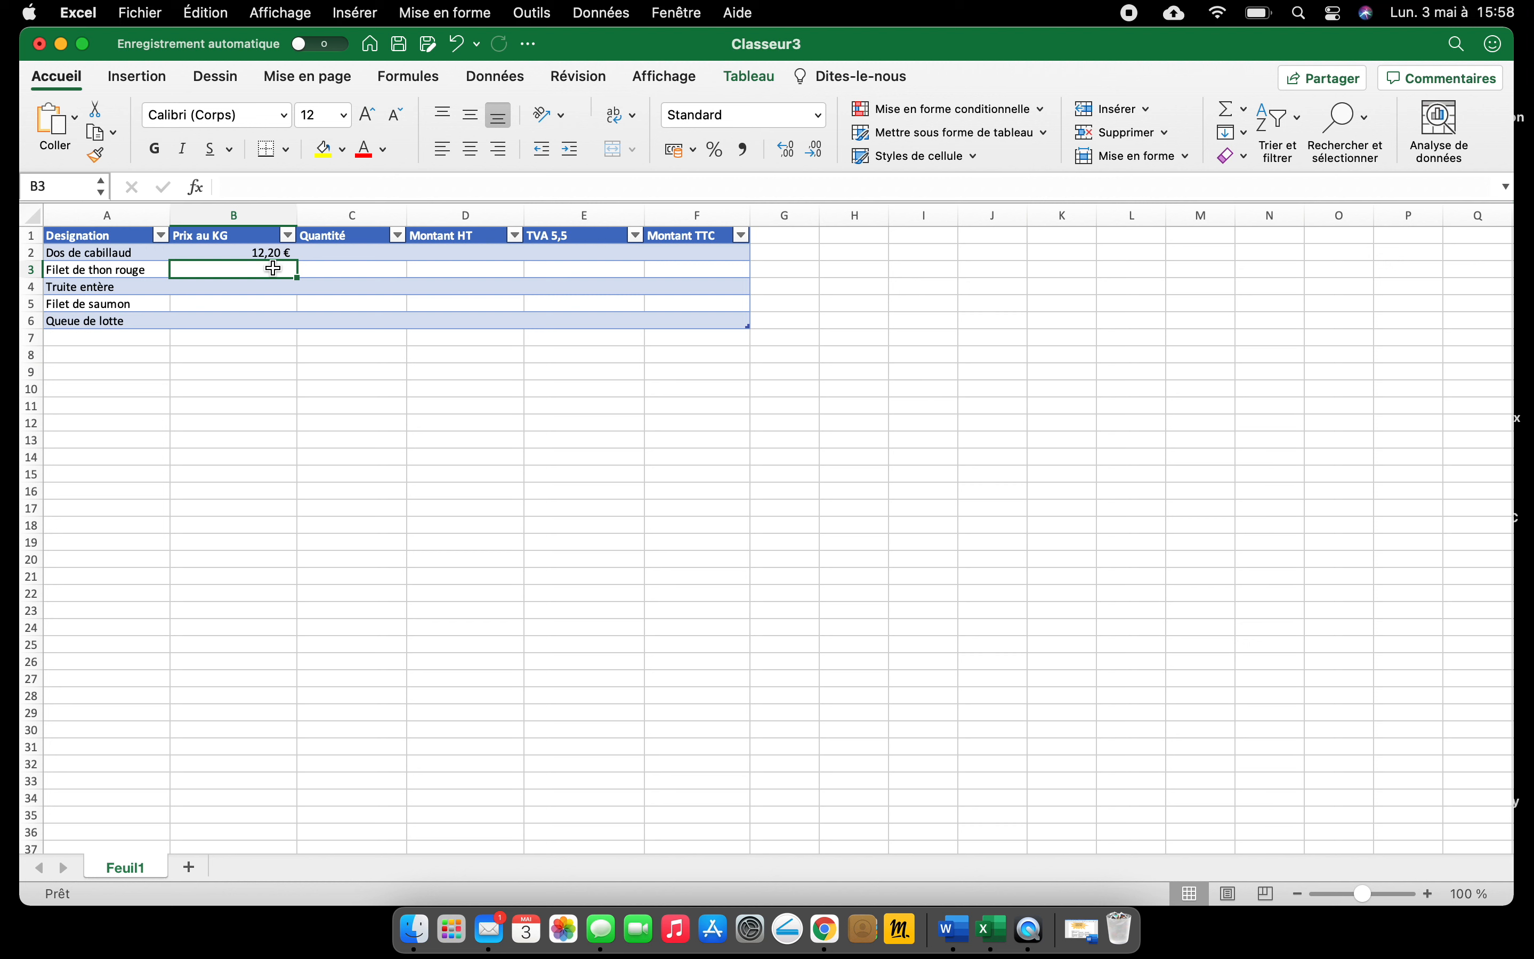
type("17")
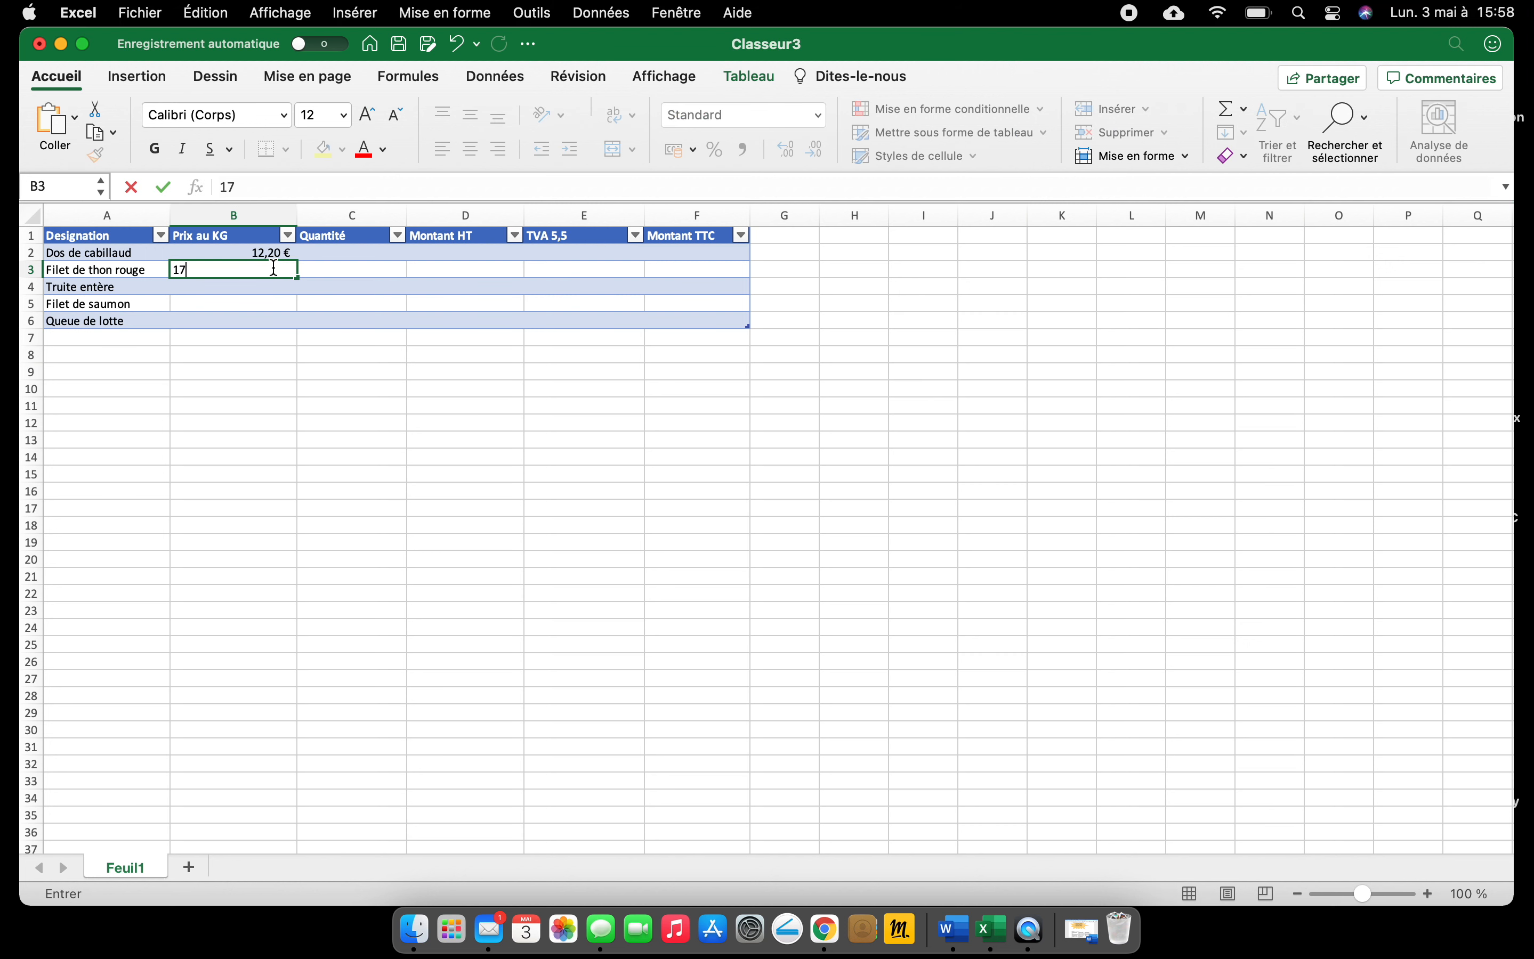
type(",50€")
key("Return")
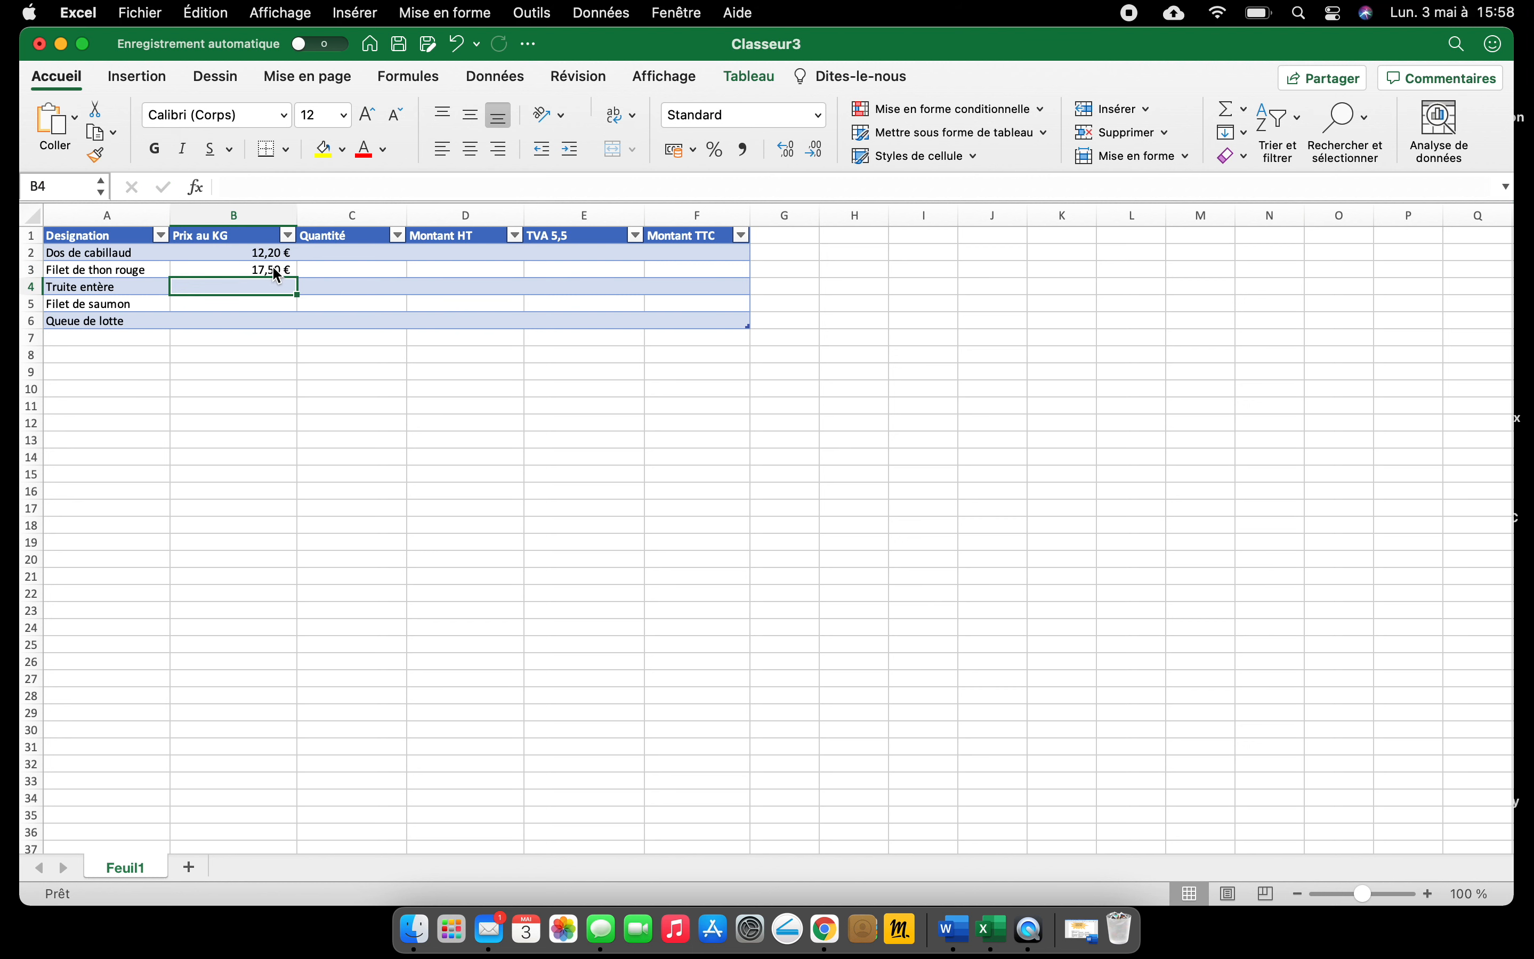
Enter the prices 12,93 € in B4, 12€ in B5 and 11,70€ in B6 of the Prix au KG column
type("12")
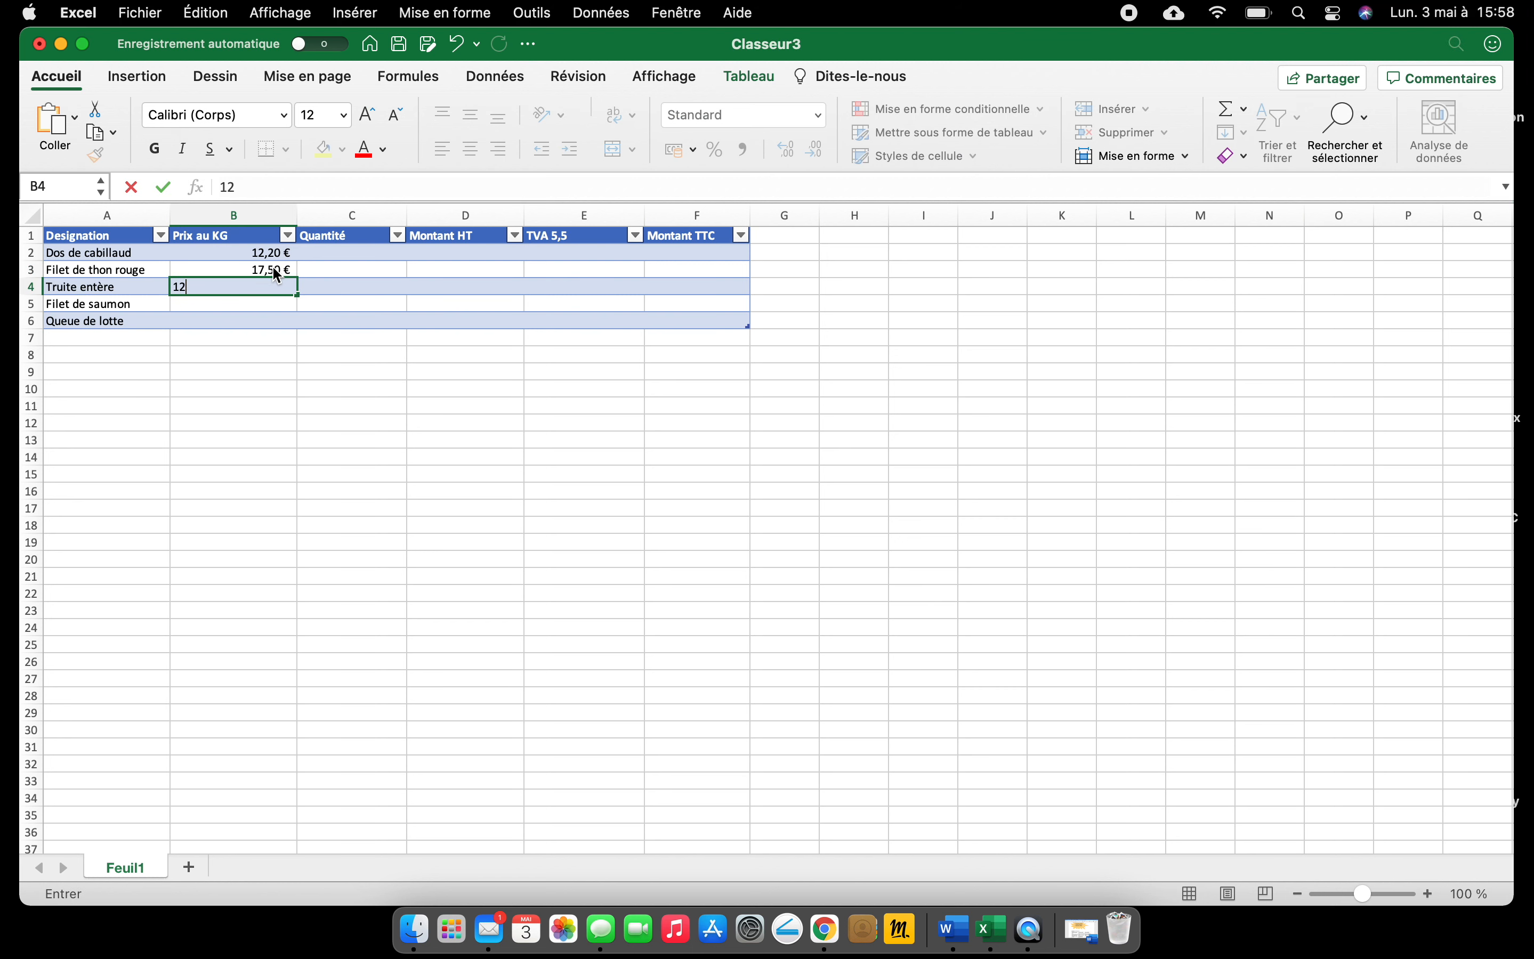
type(",93 €")
key("Return")
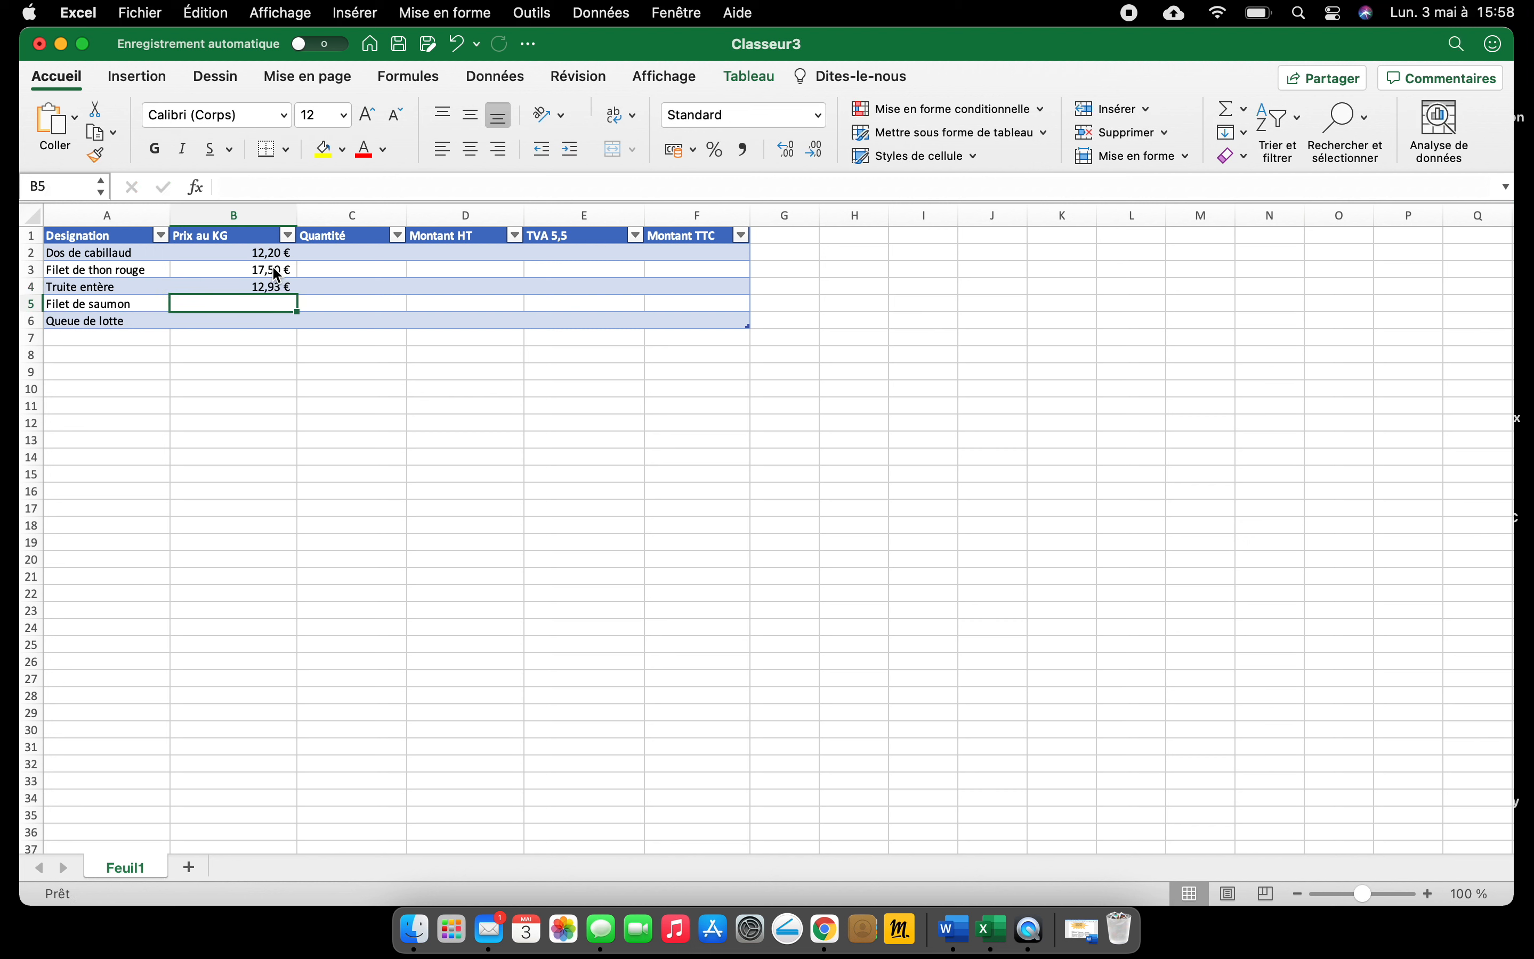
type("12€")
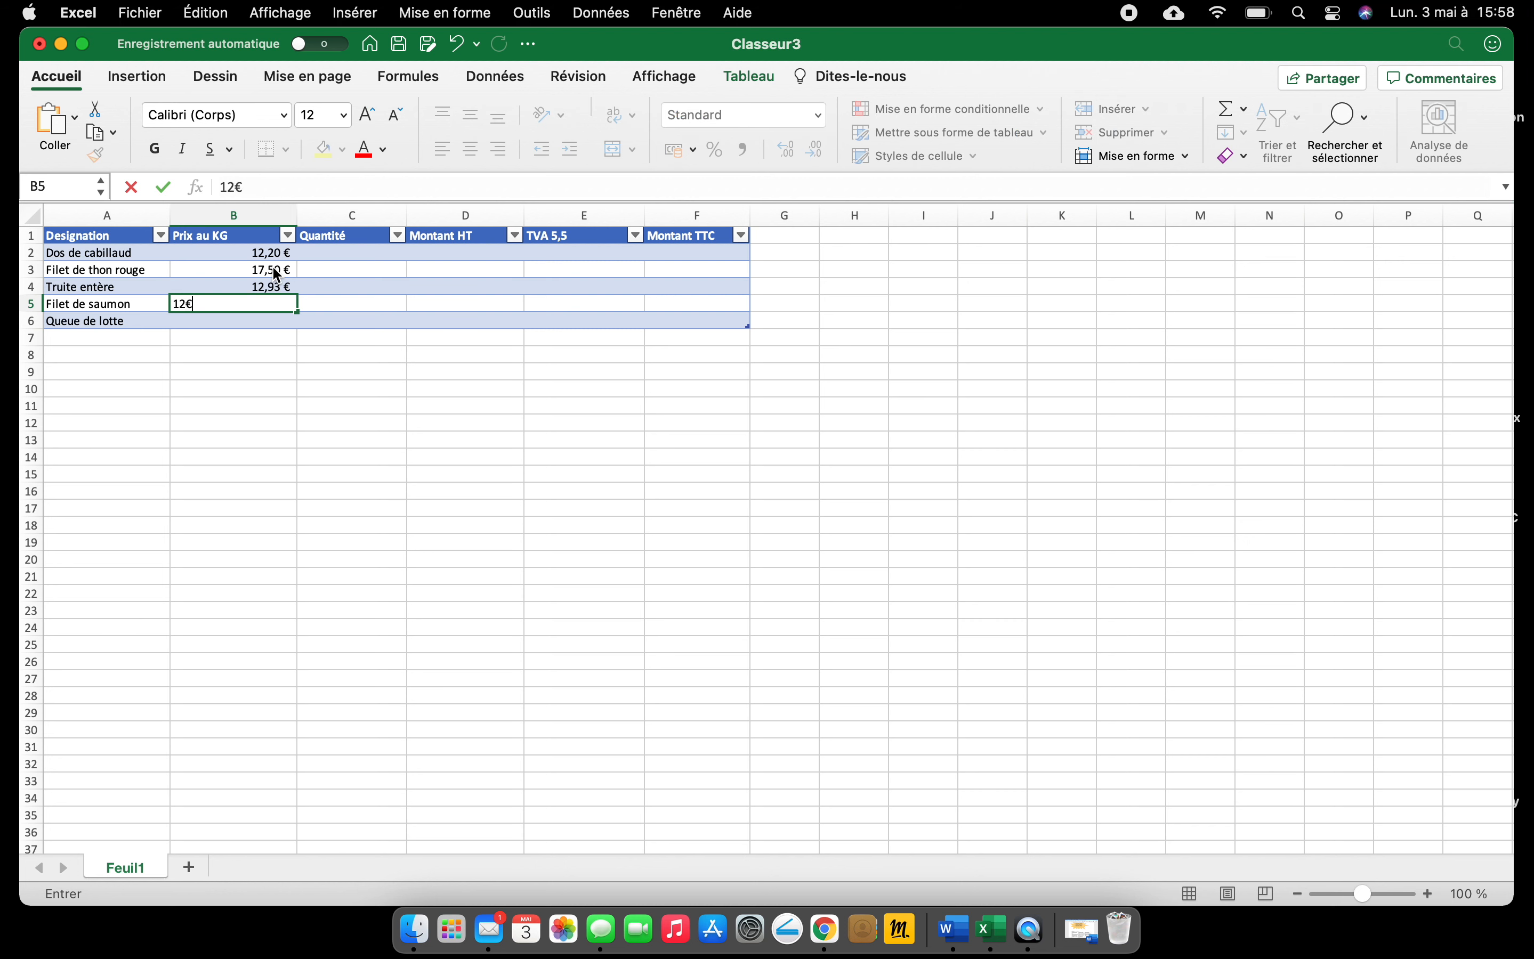
key("Return")
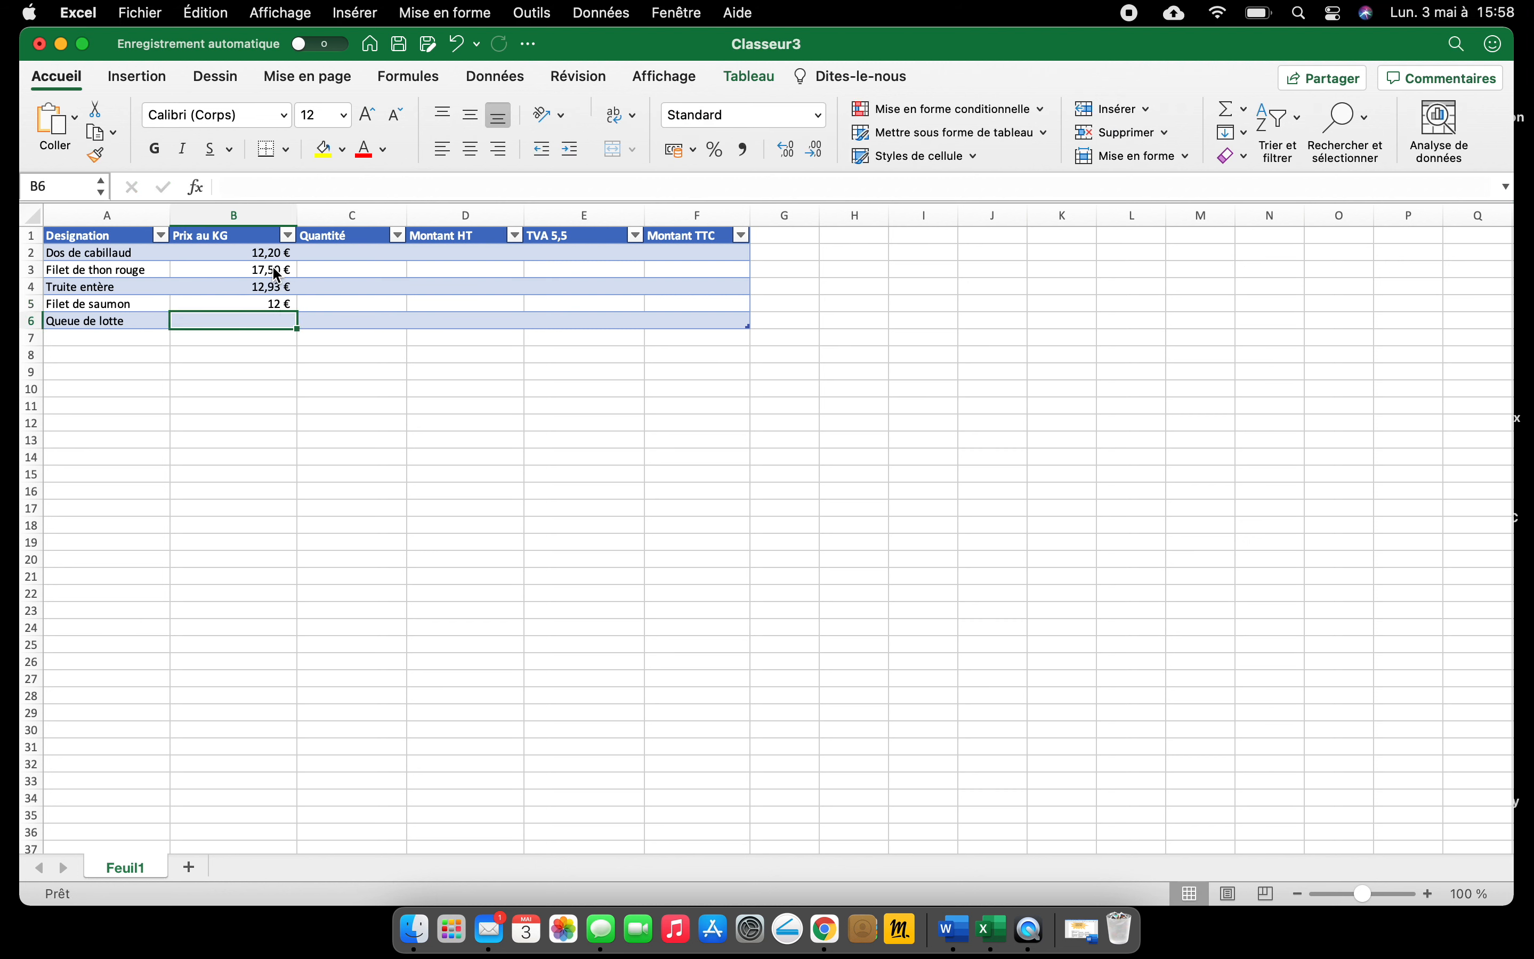
type("11,")
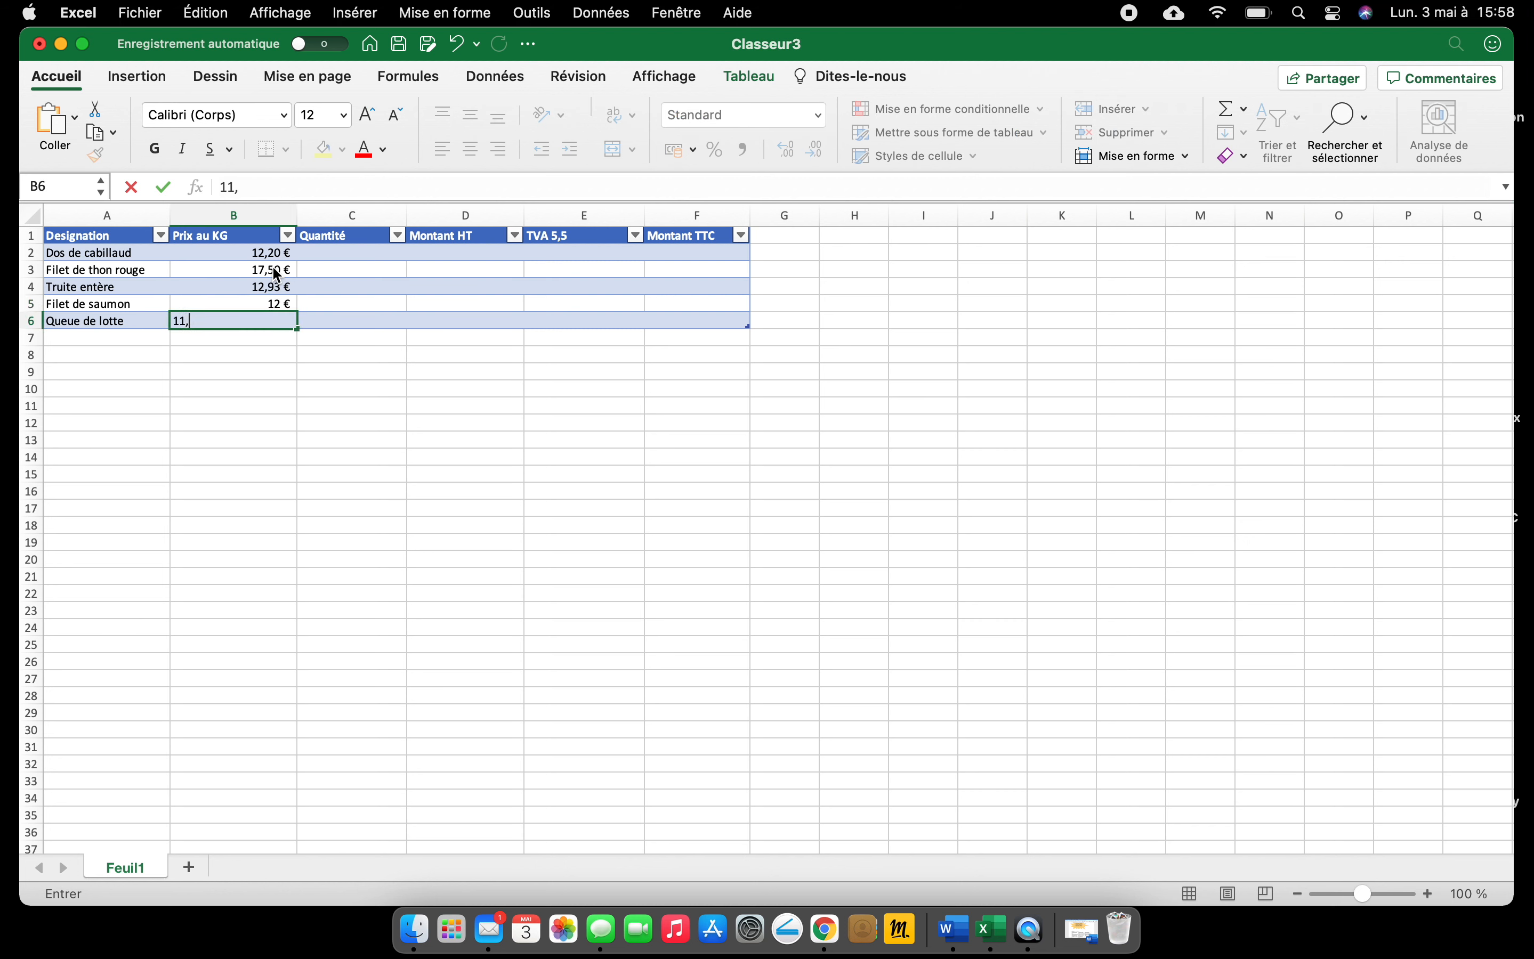
type("70€")
key("Return")
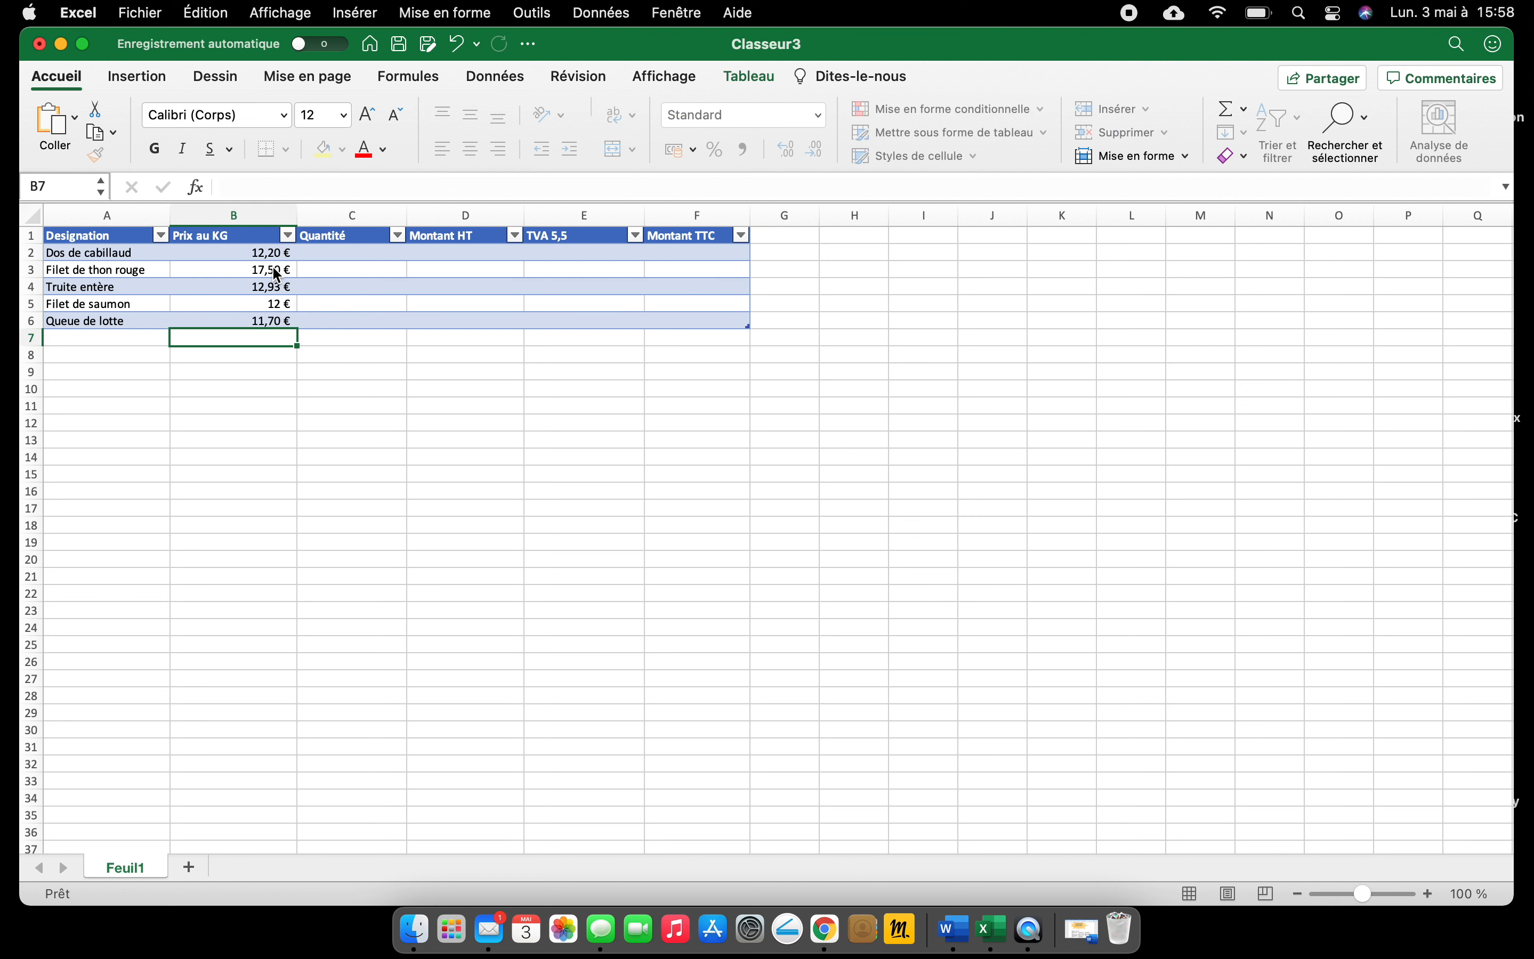
Look up the quantities to convert under Document 3 in the Word assignment and return to cell C2 of the Excel table
left_click(385, 261)
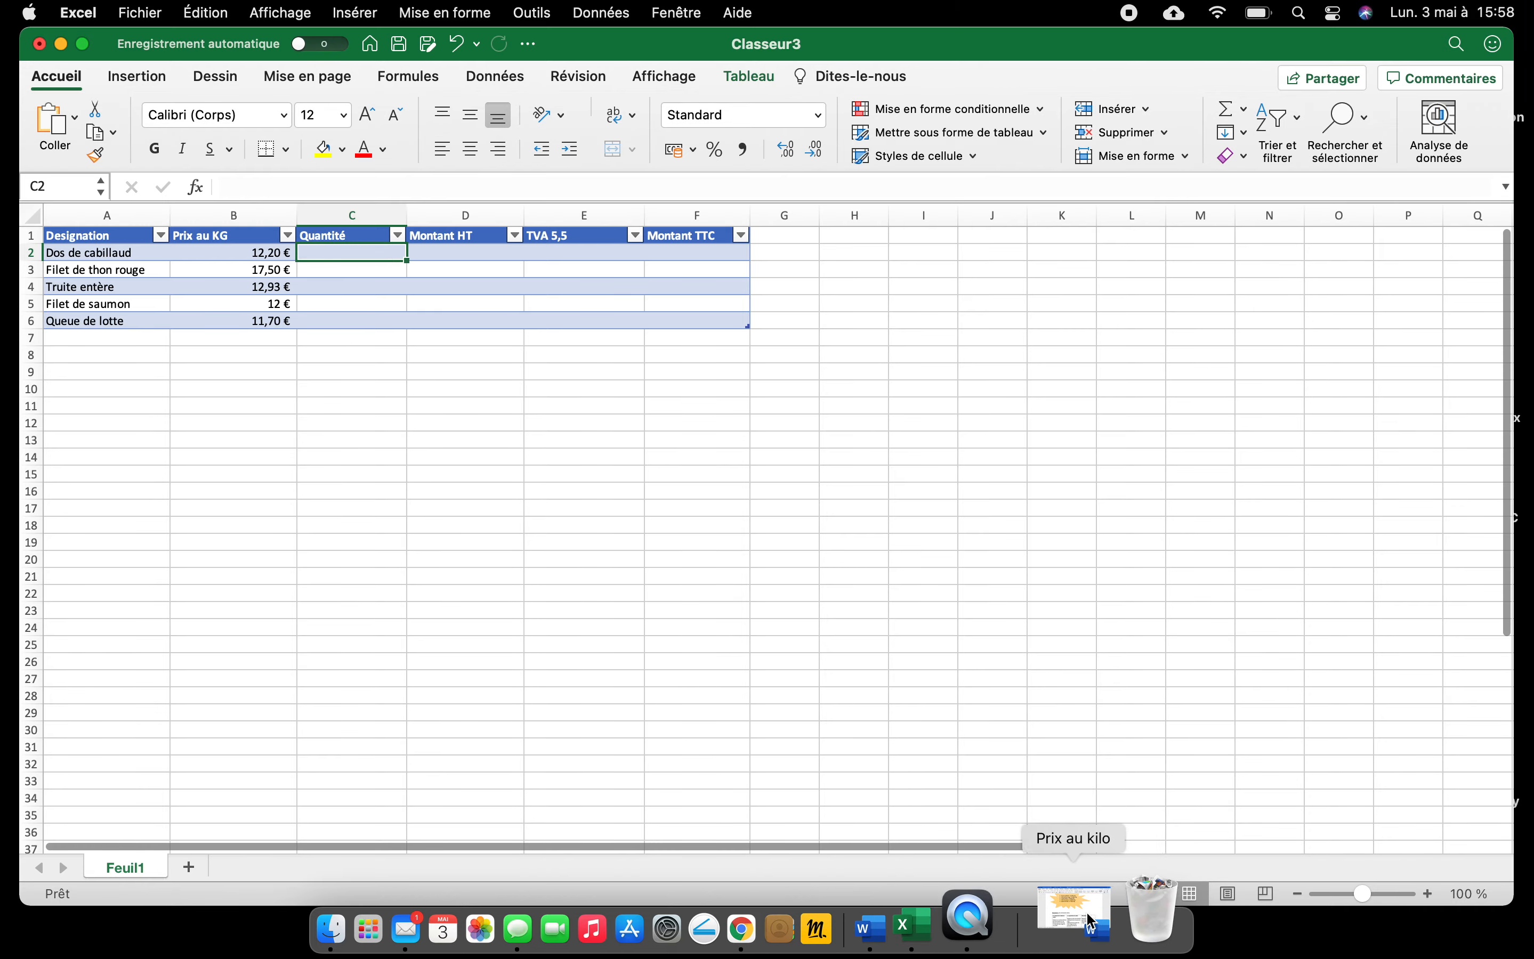
left_click(1083, 930)
scroll(483, 566, "down", 10)
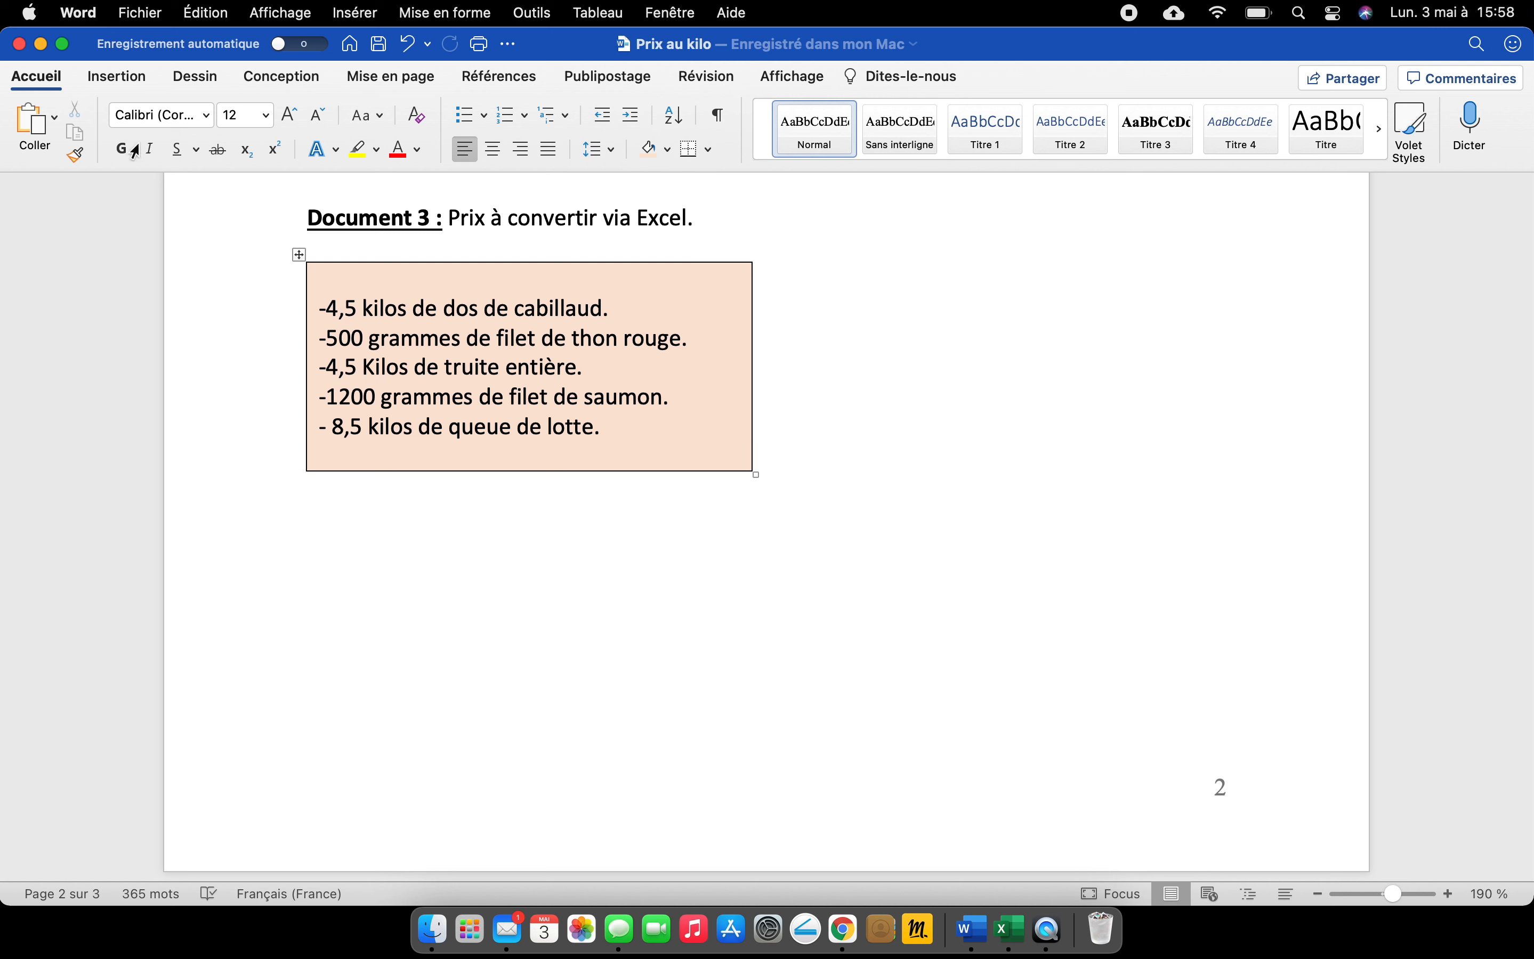
left_click(42, 45)
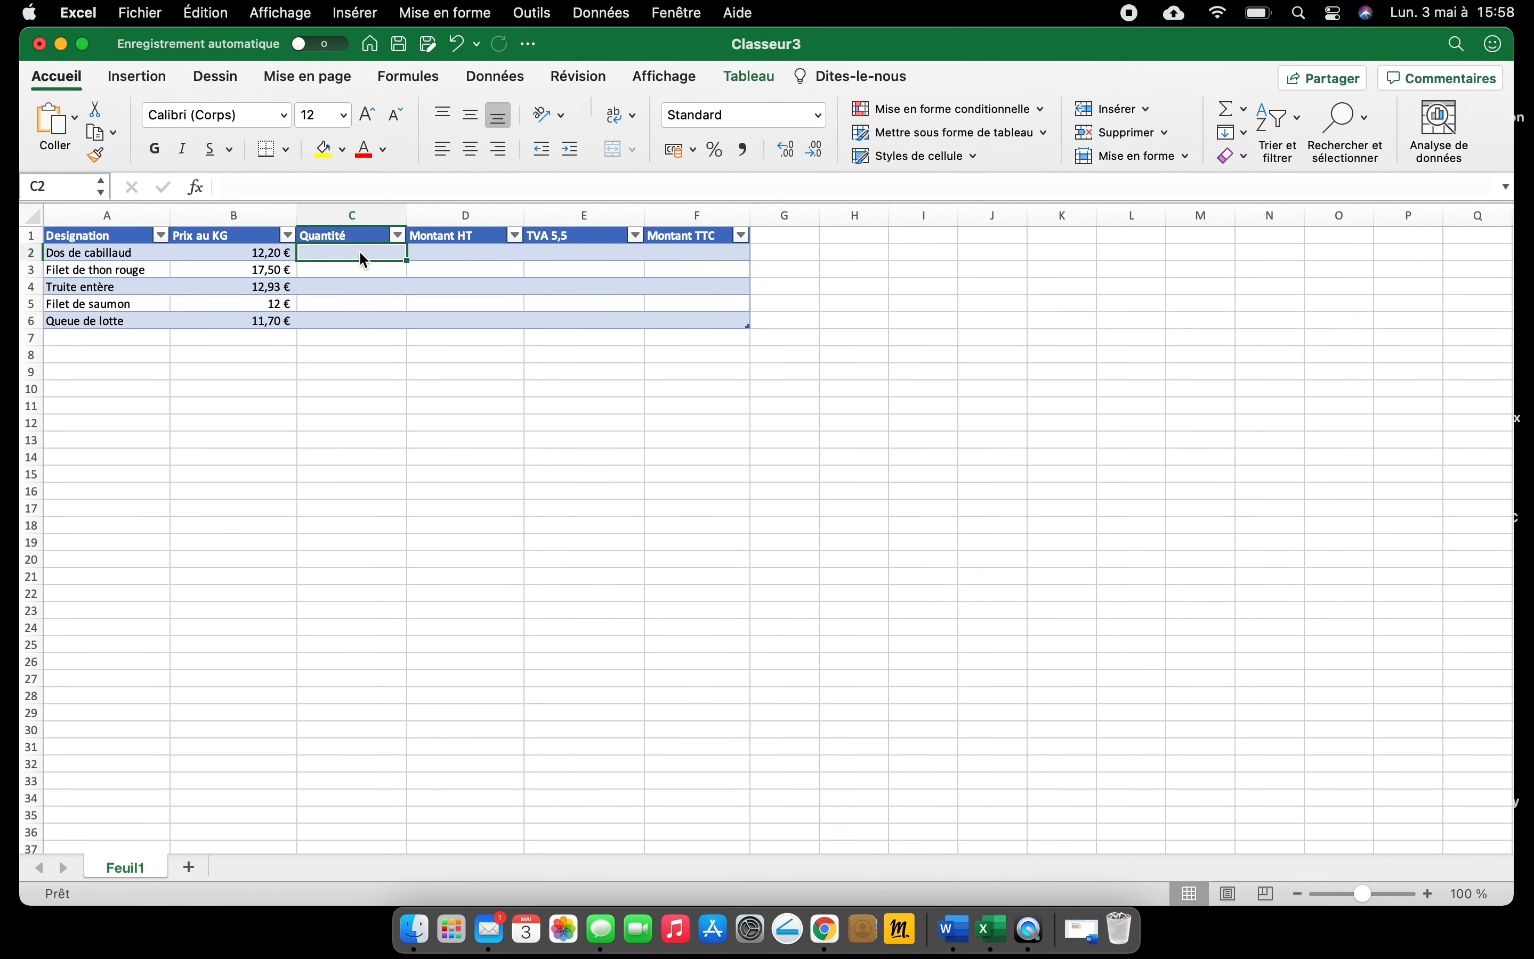
Enter the quantity 4,5 for Dos de cabillaud in C2 of the Quantité column
type("4")
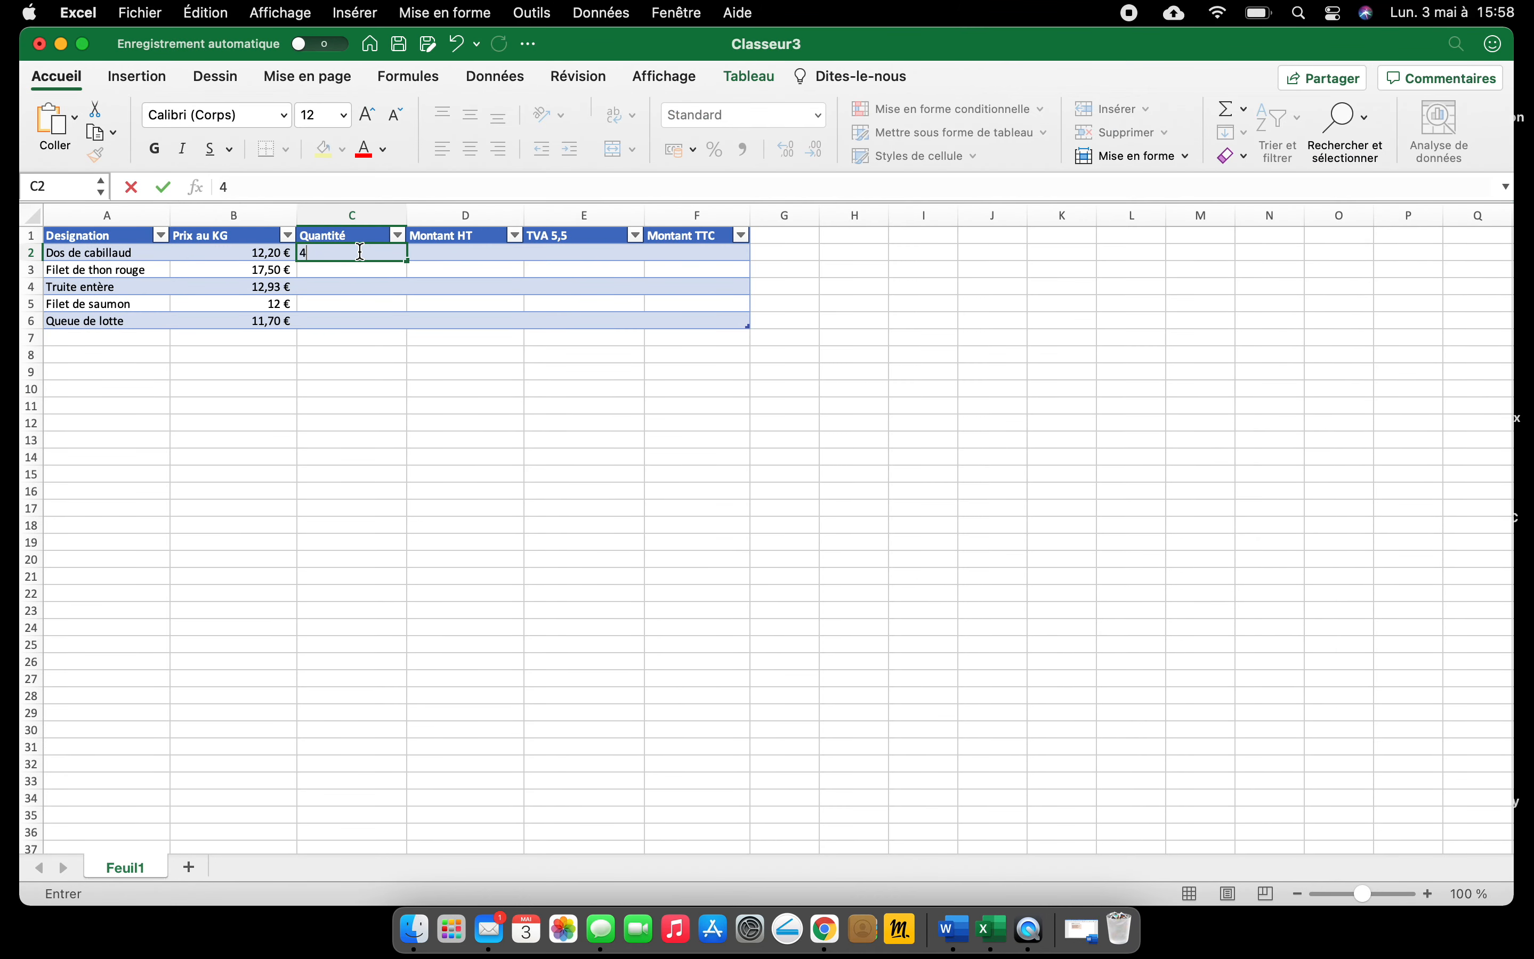
type(",5")
key("Tab")
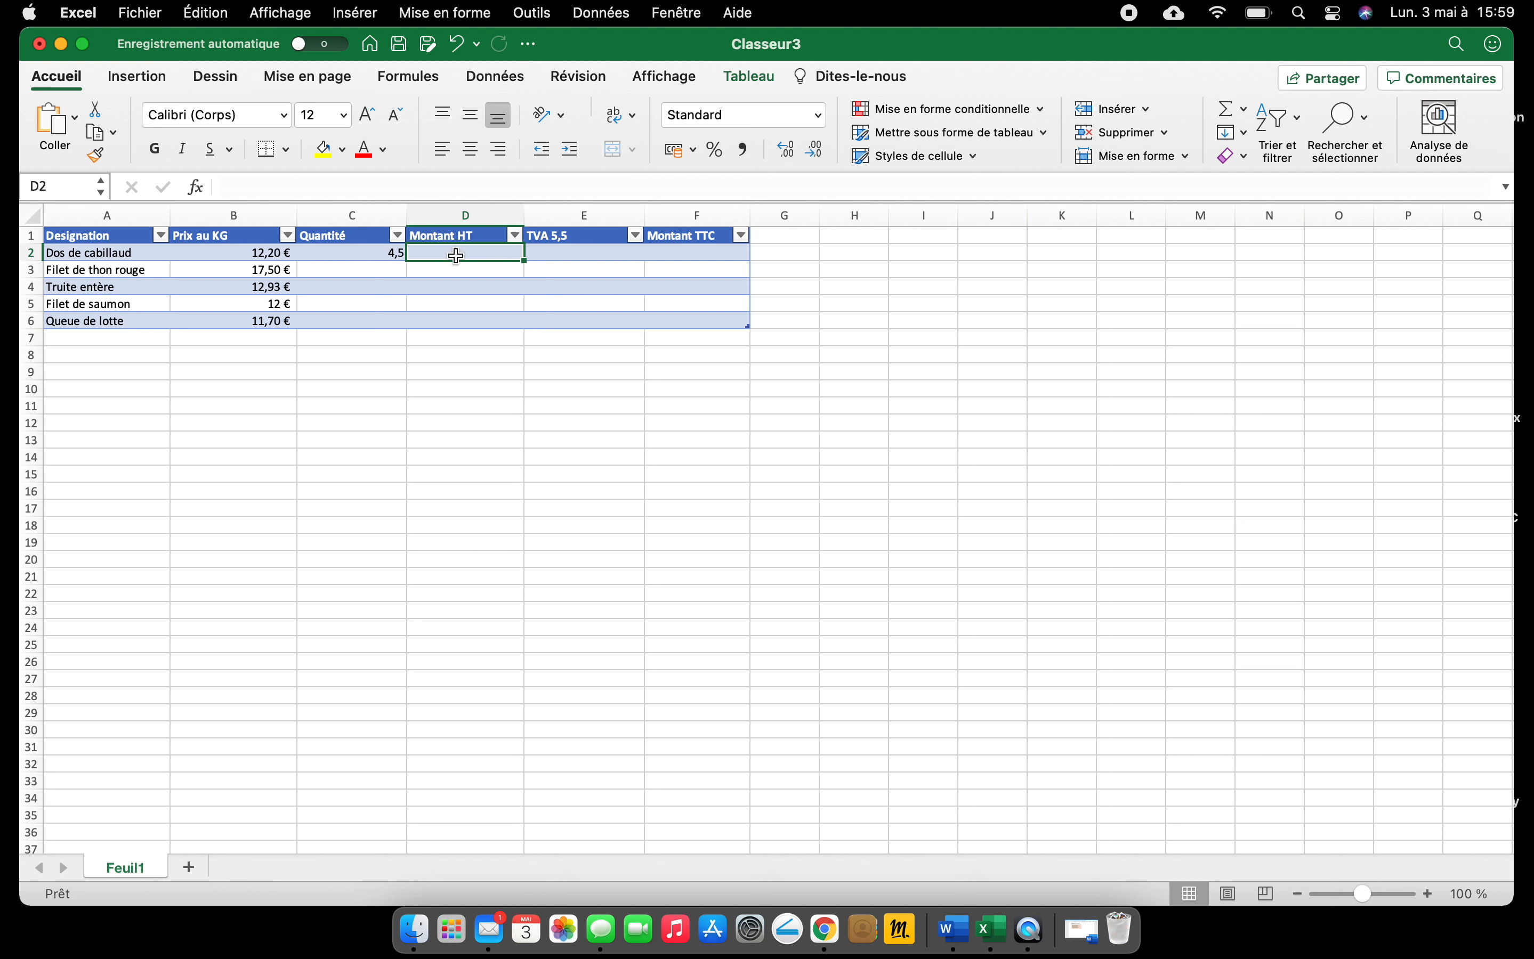
Enter a formula in D2 of the Montant HT column that multiplies the row's Prix au KG by its Quantité
left_click(335, 256)
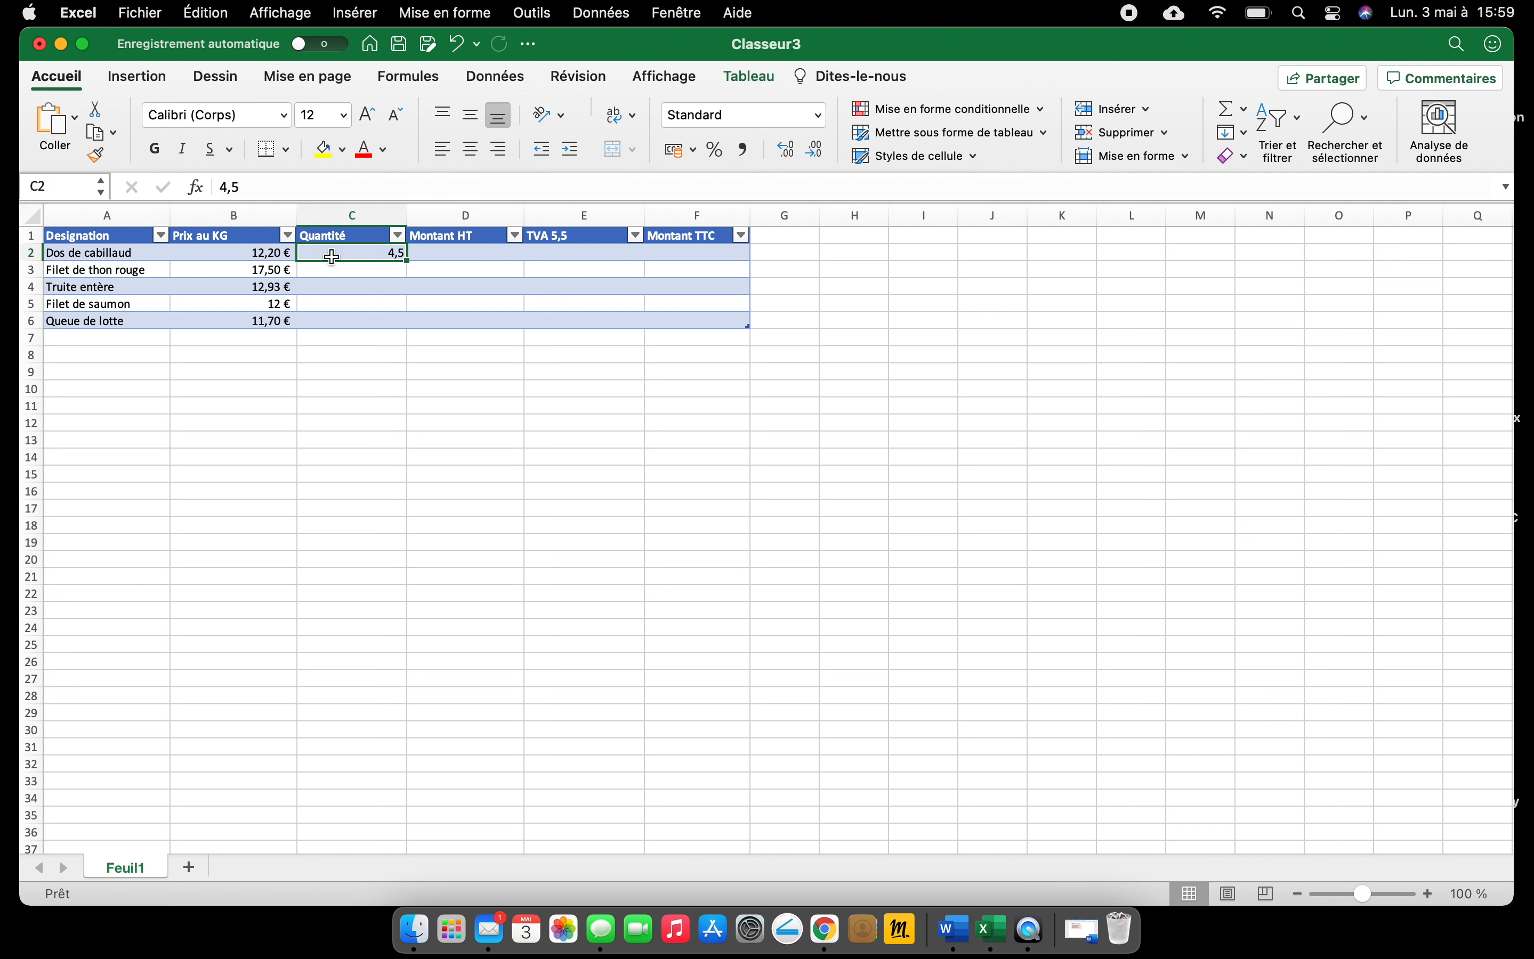
left_click(255, 252)
left_click(450, 256)
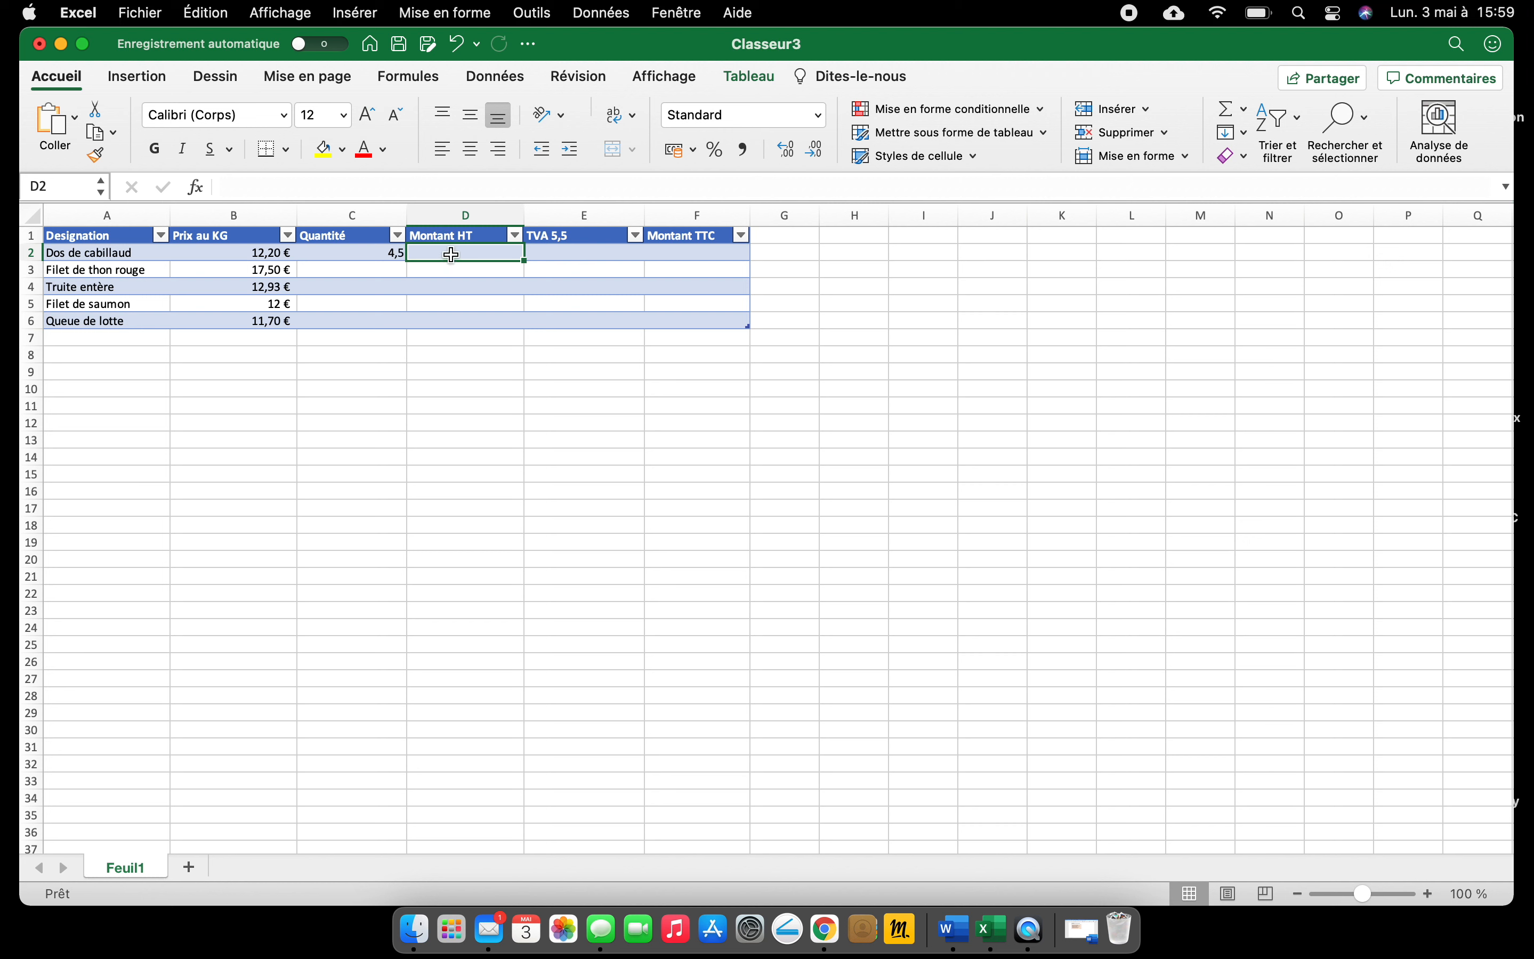
left_click(288, 181)
type("=")
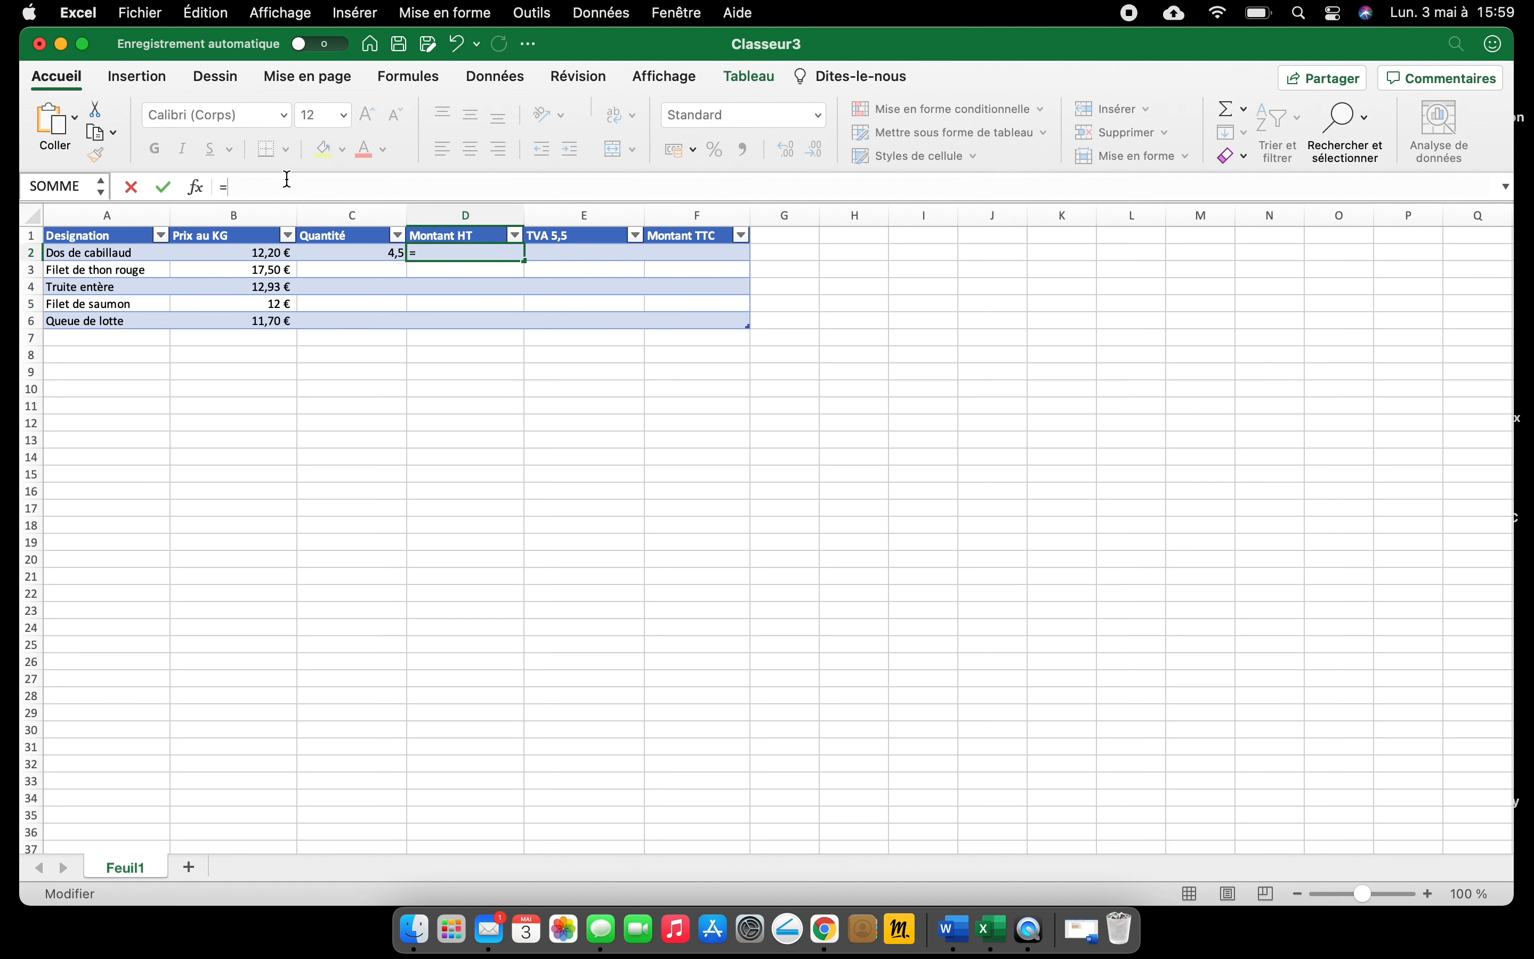
left_click(267, 254)
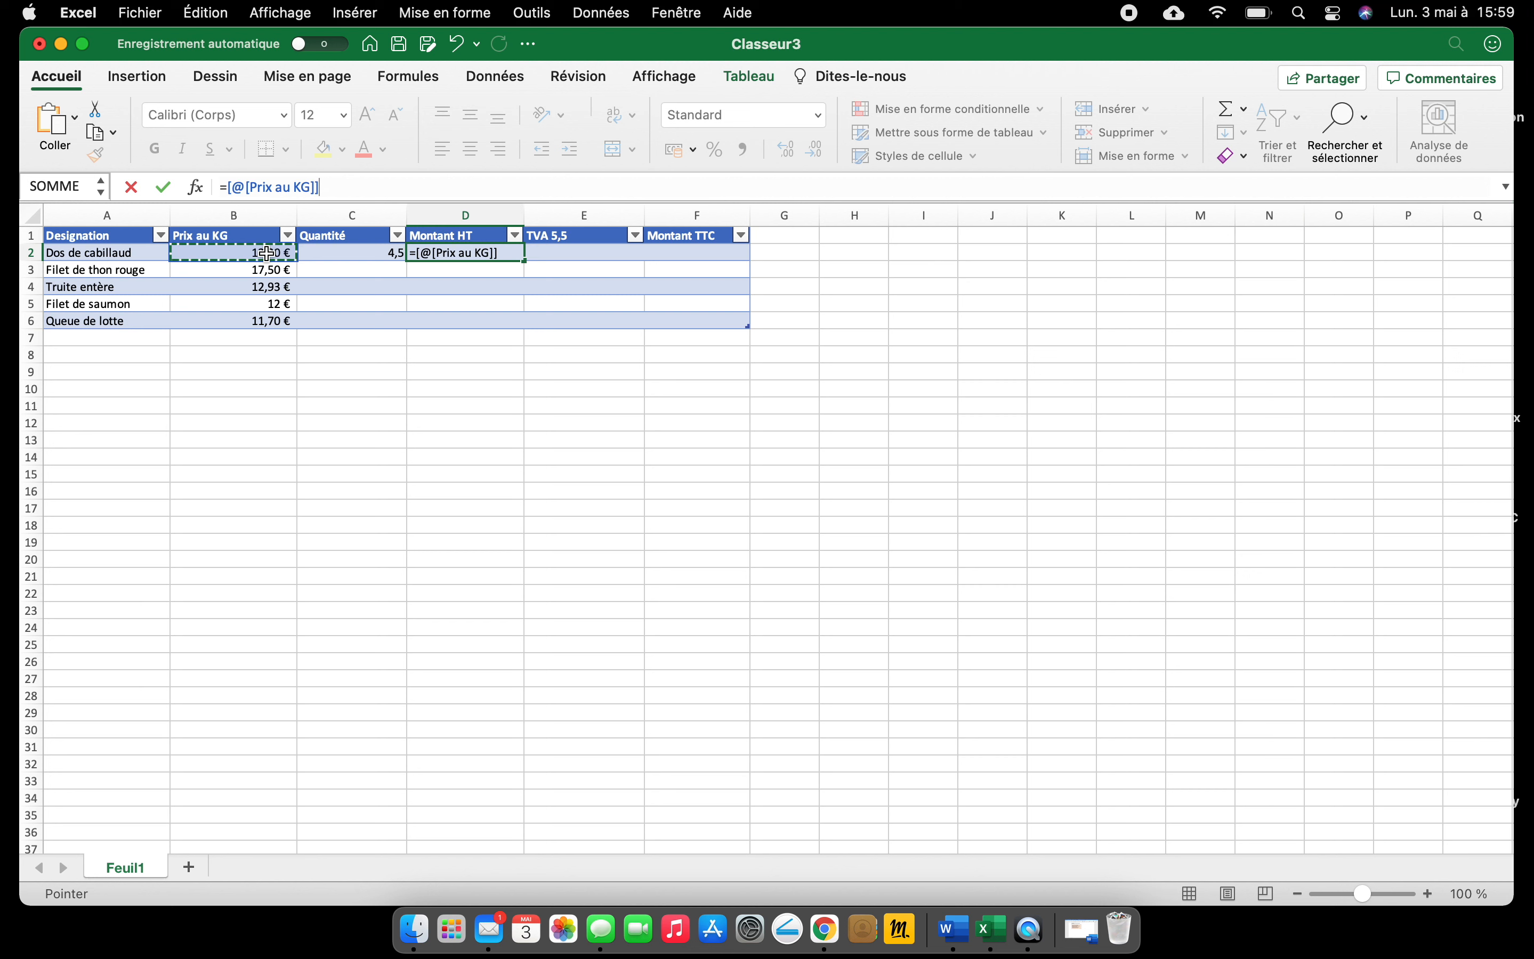
type("*")
left_click(335, 259)
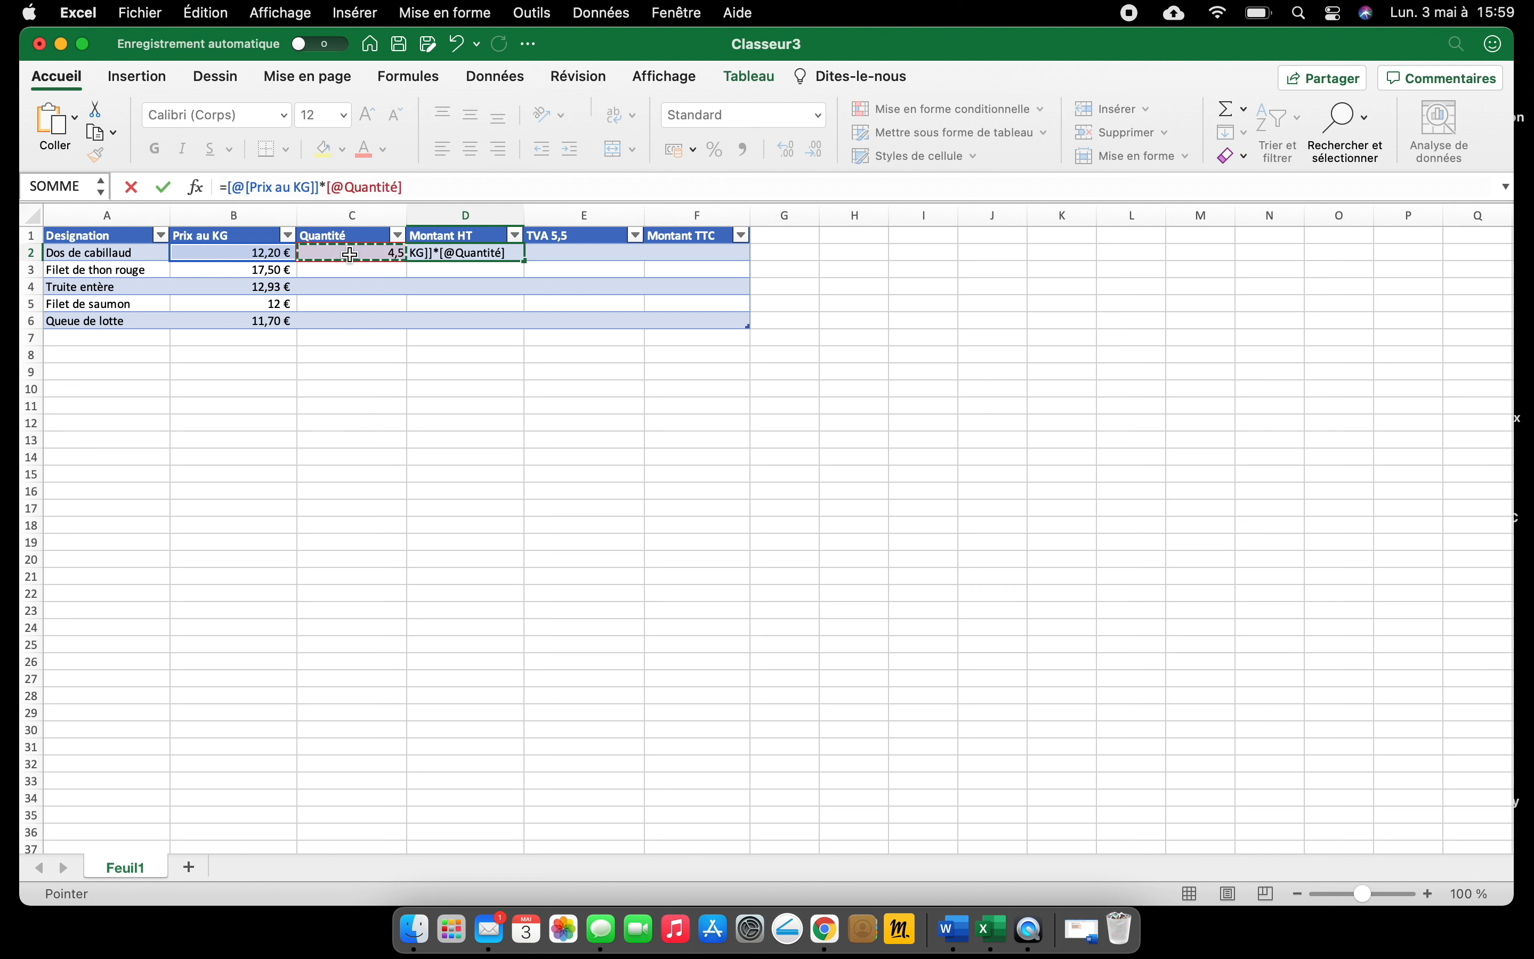
key("Return")
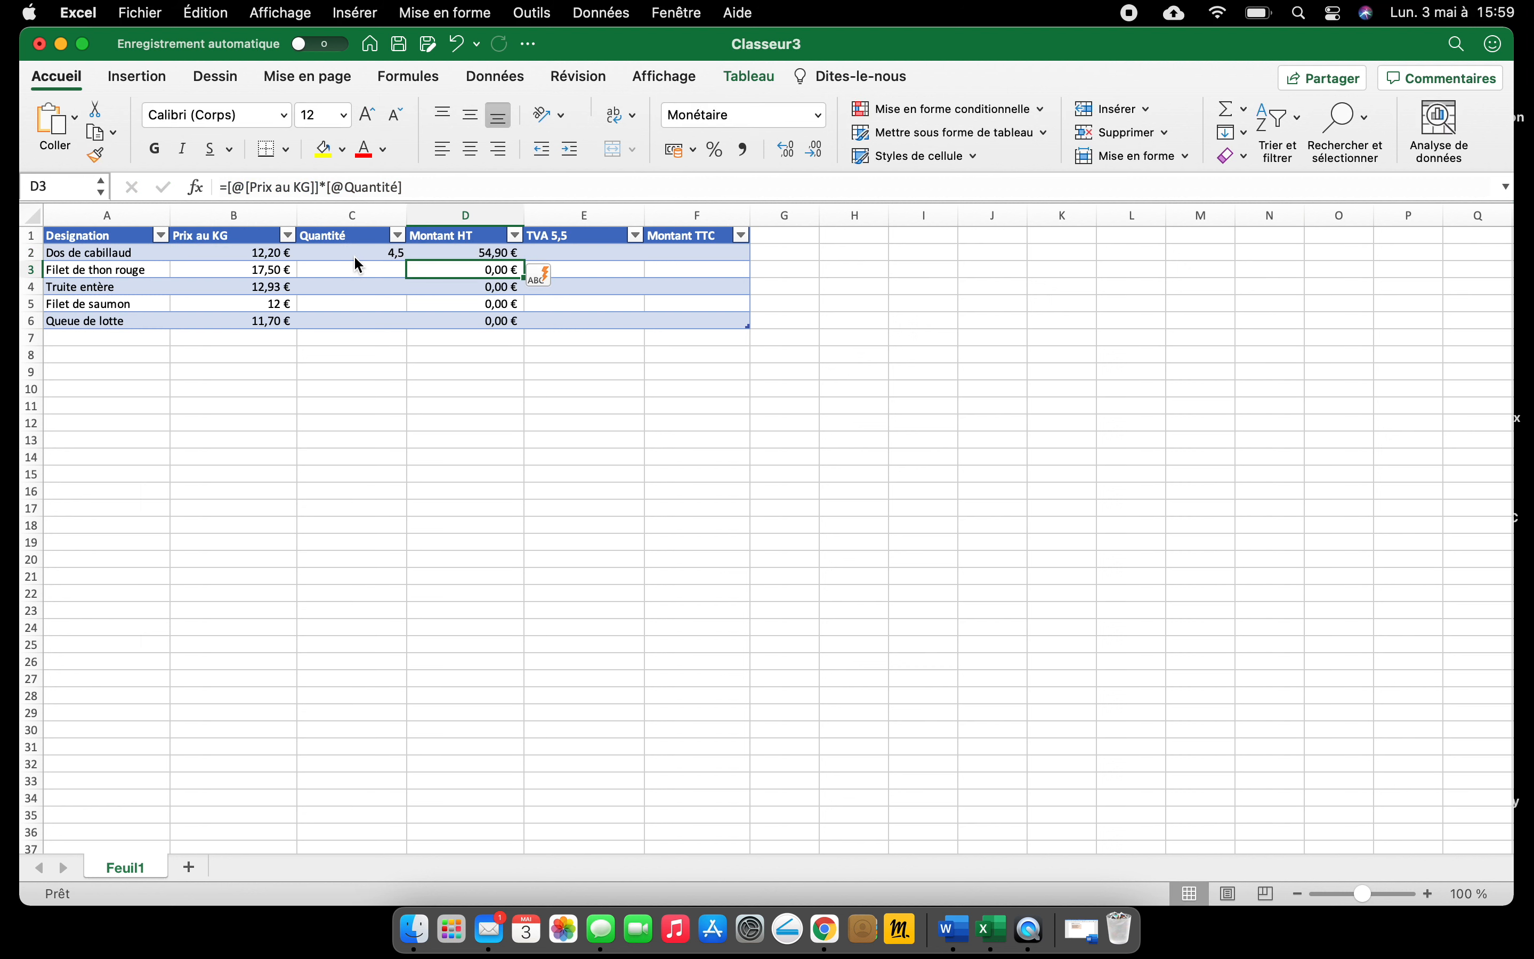
Enter the formula =[@[Montant HT]]*5,5/100 in E2 of the TVA 5,5 column
left_click(547, 253)
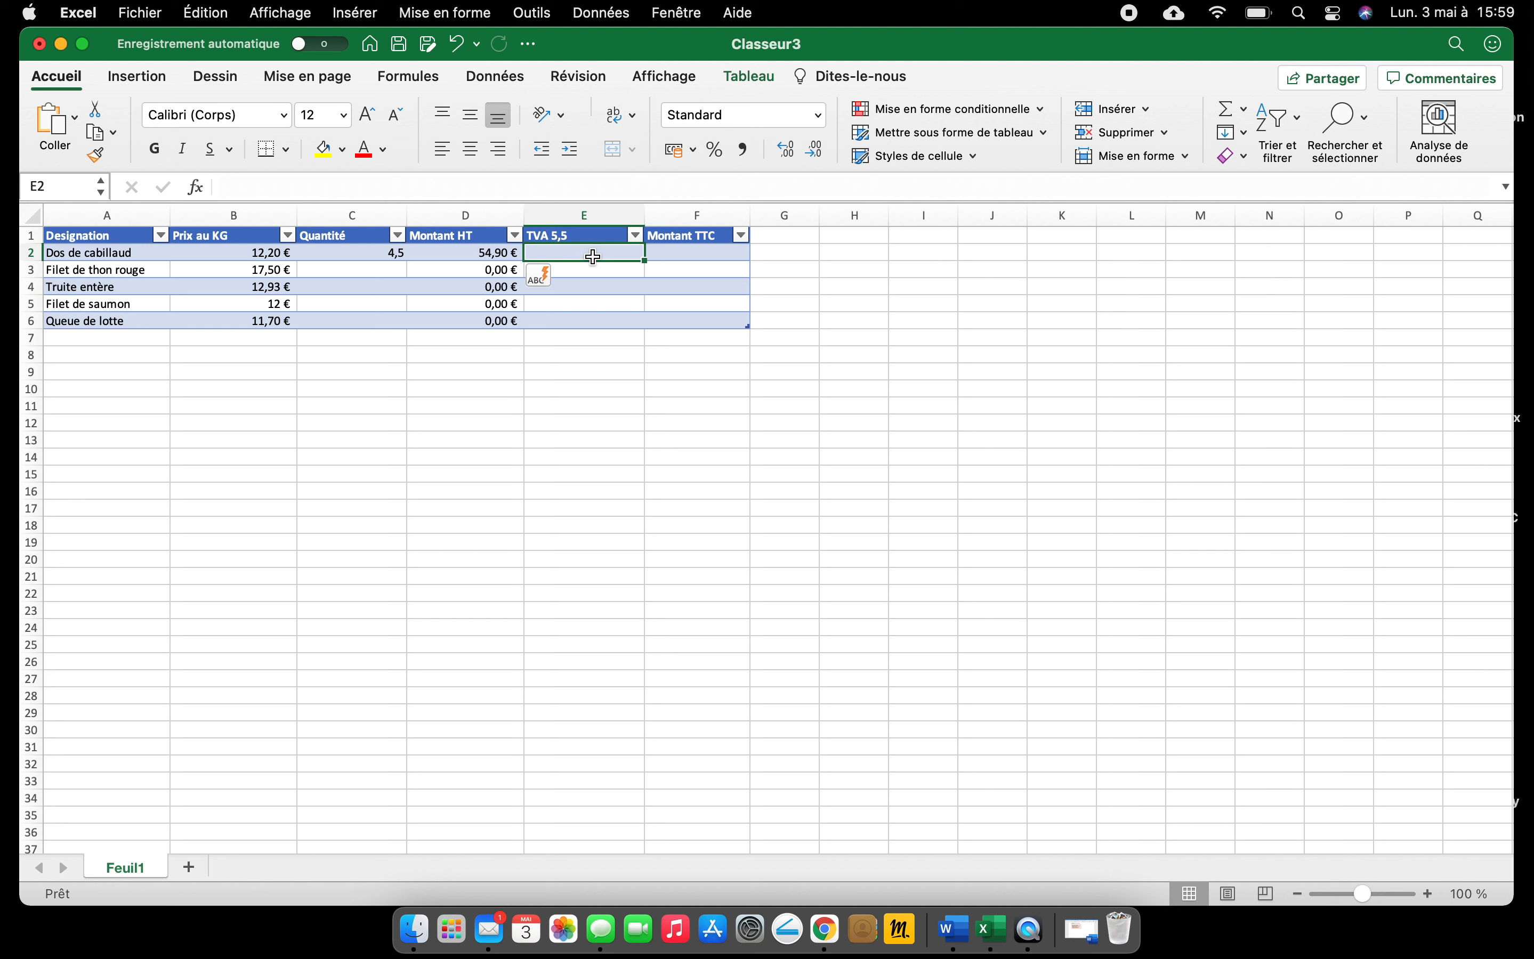
left_click(433, 188)
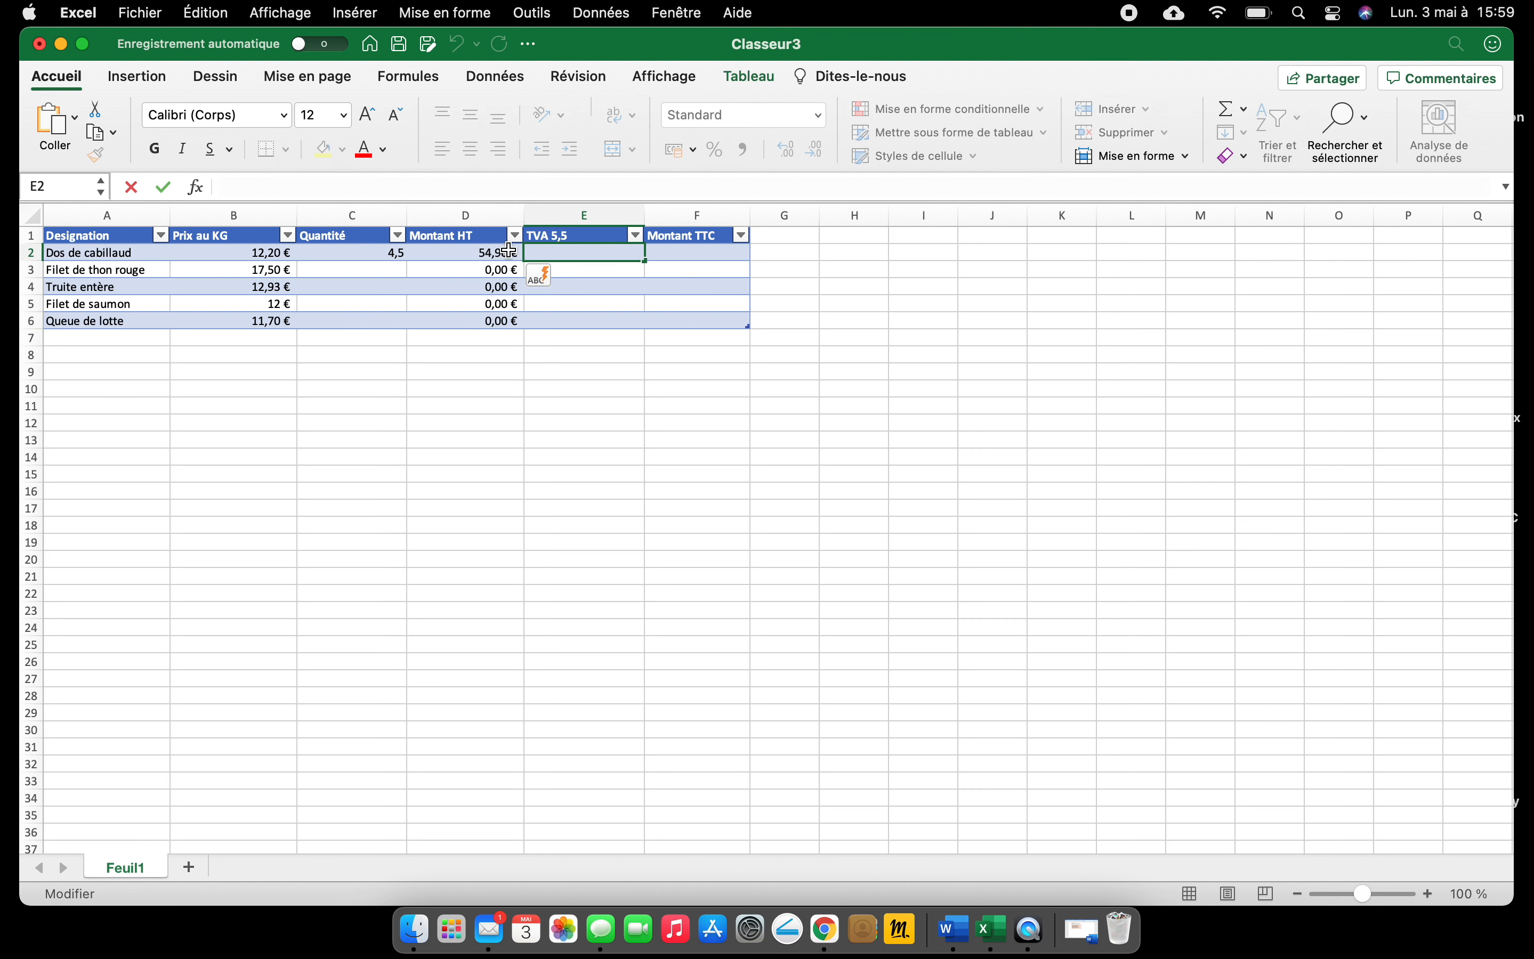
type("=")
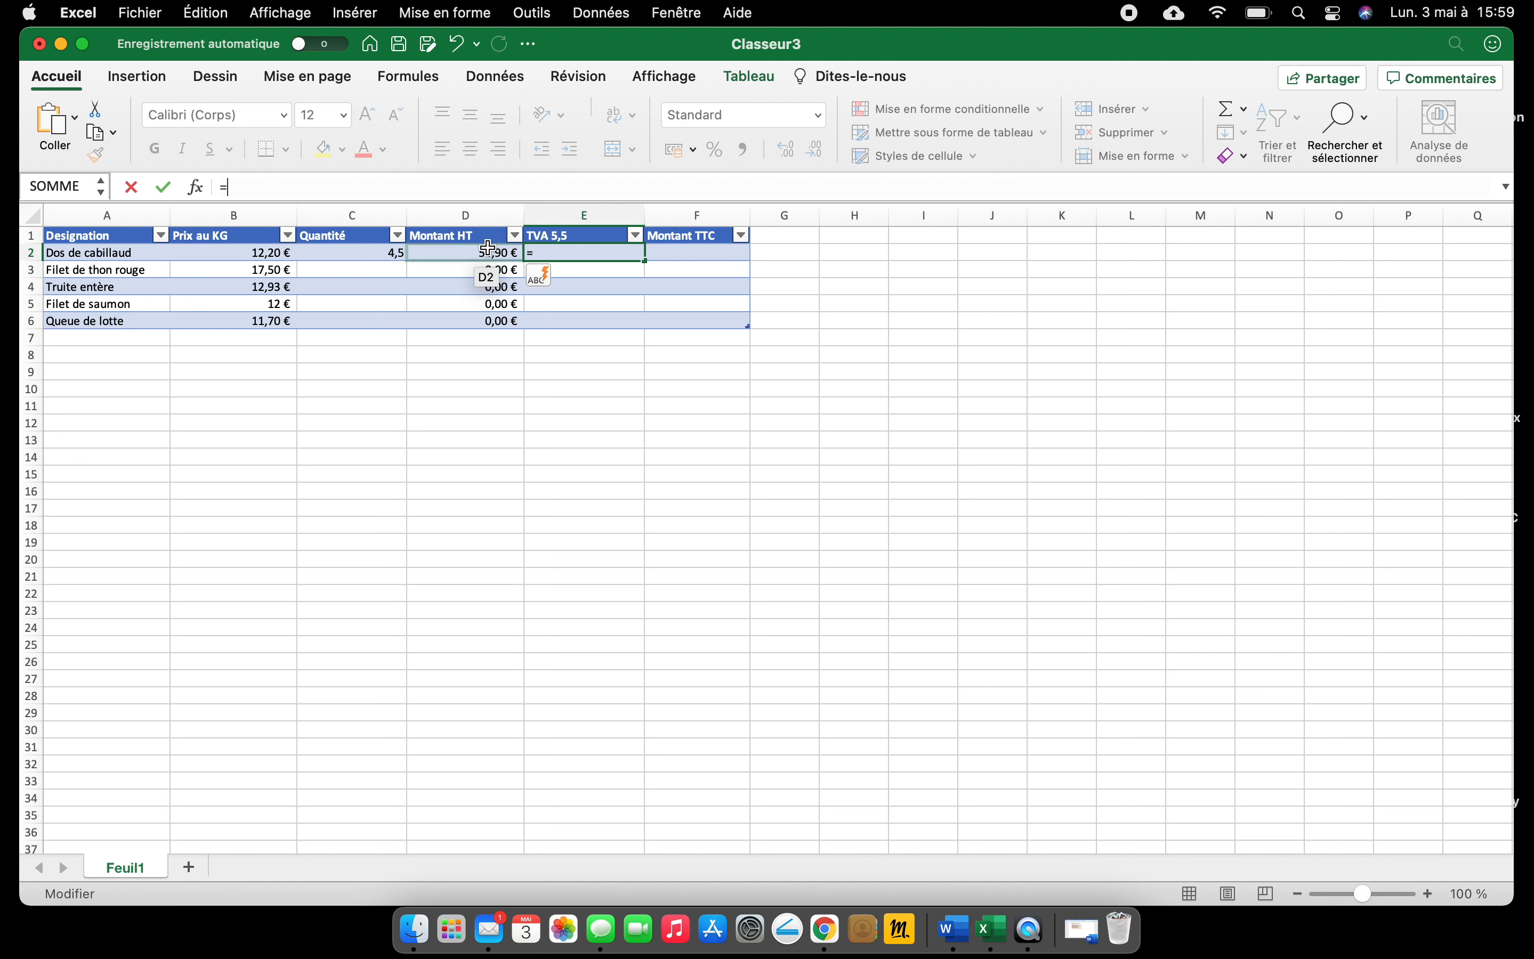
left_click(490, 256)
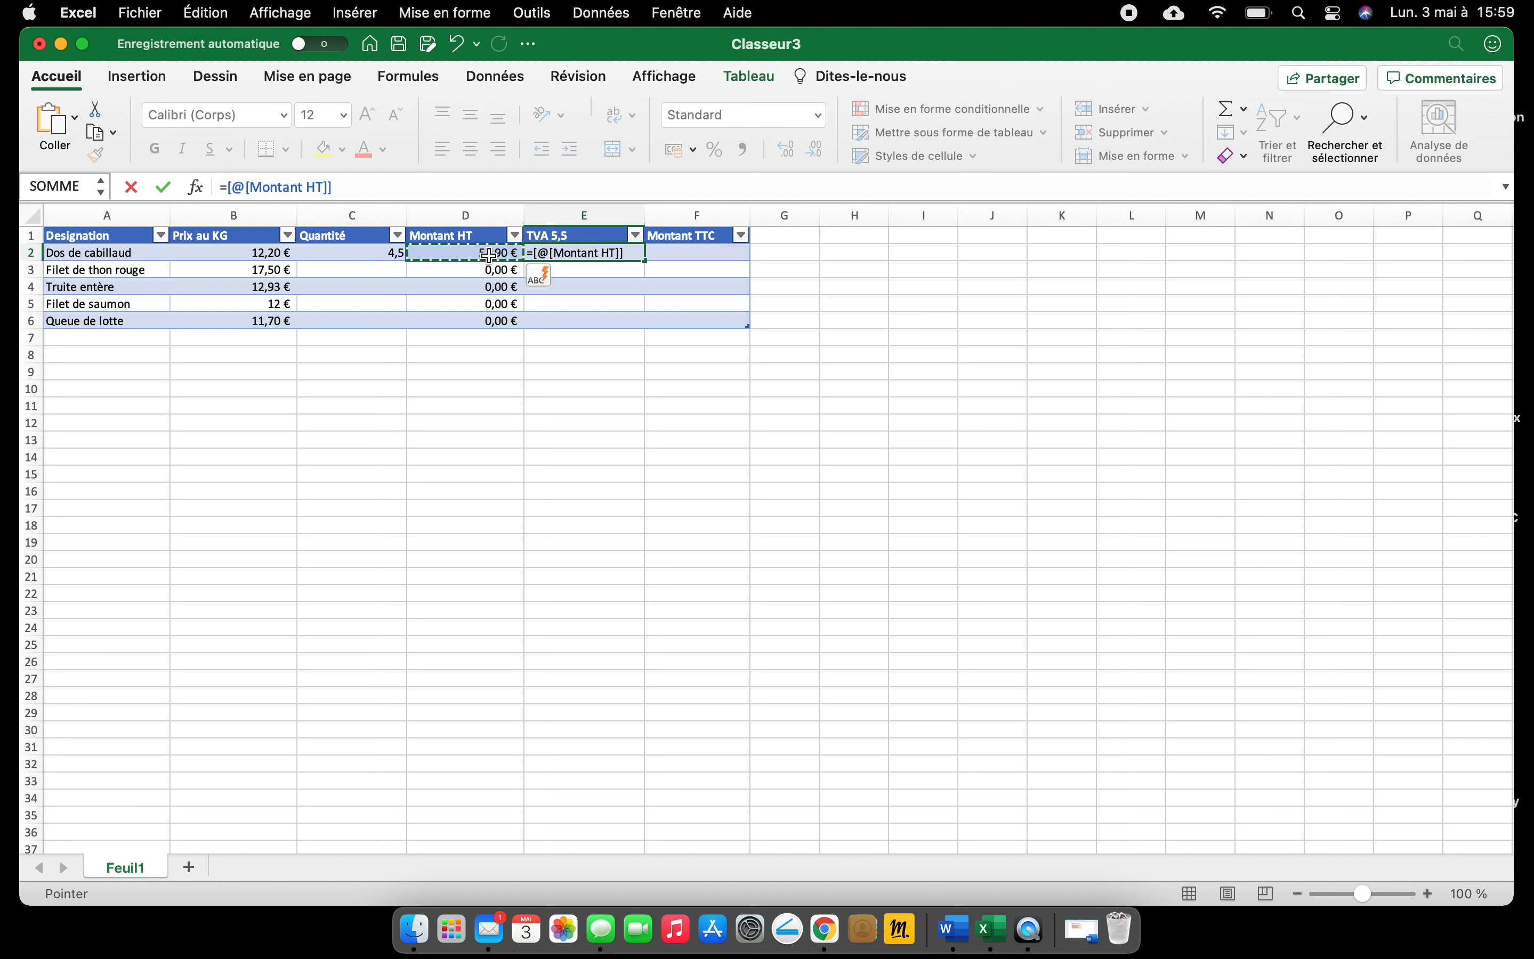
type("*5,5")
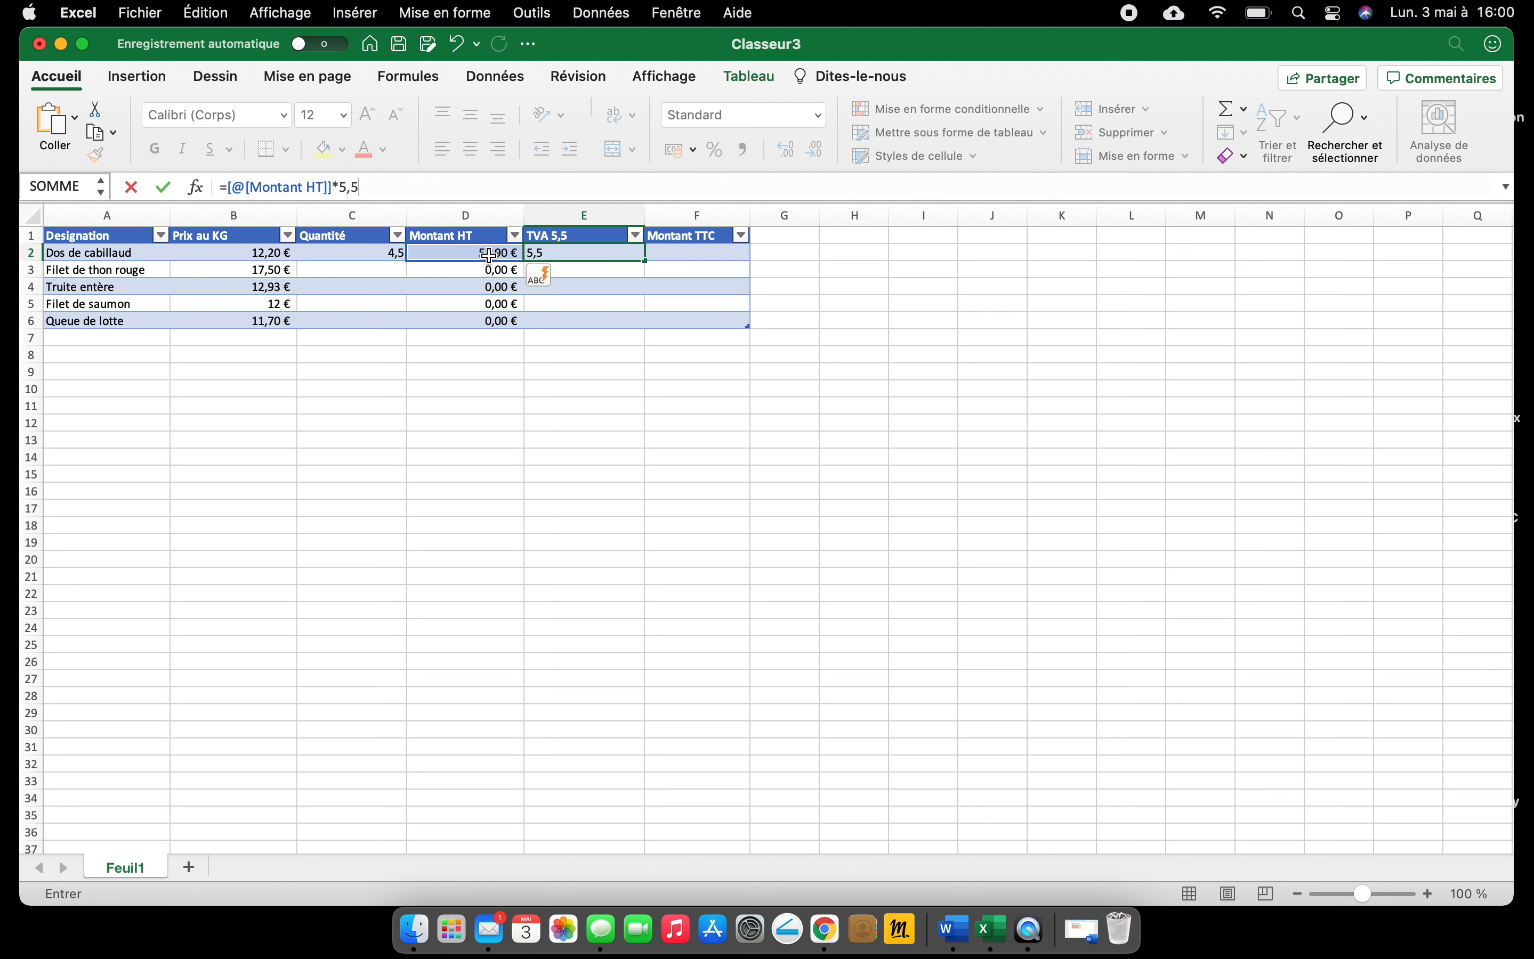
type("/100")
key("Return")
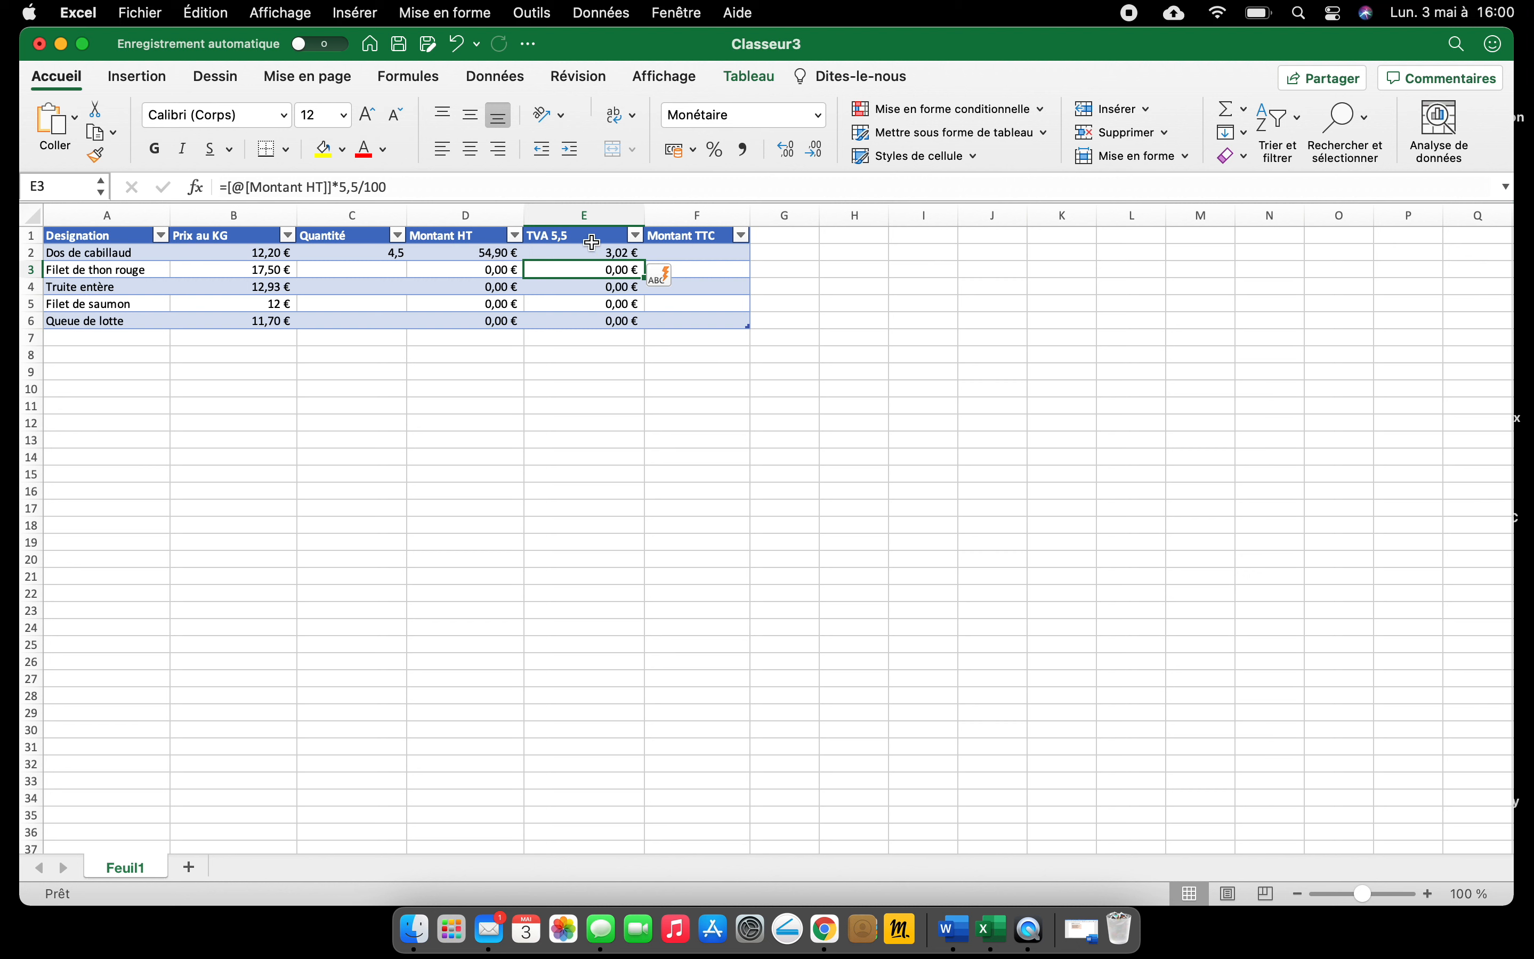
Enter the formula =[@[Montant HT]]+[@[TVA 5,5]] in F2 of the Montant TTC column
left_click(692, 254)
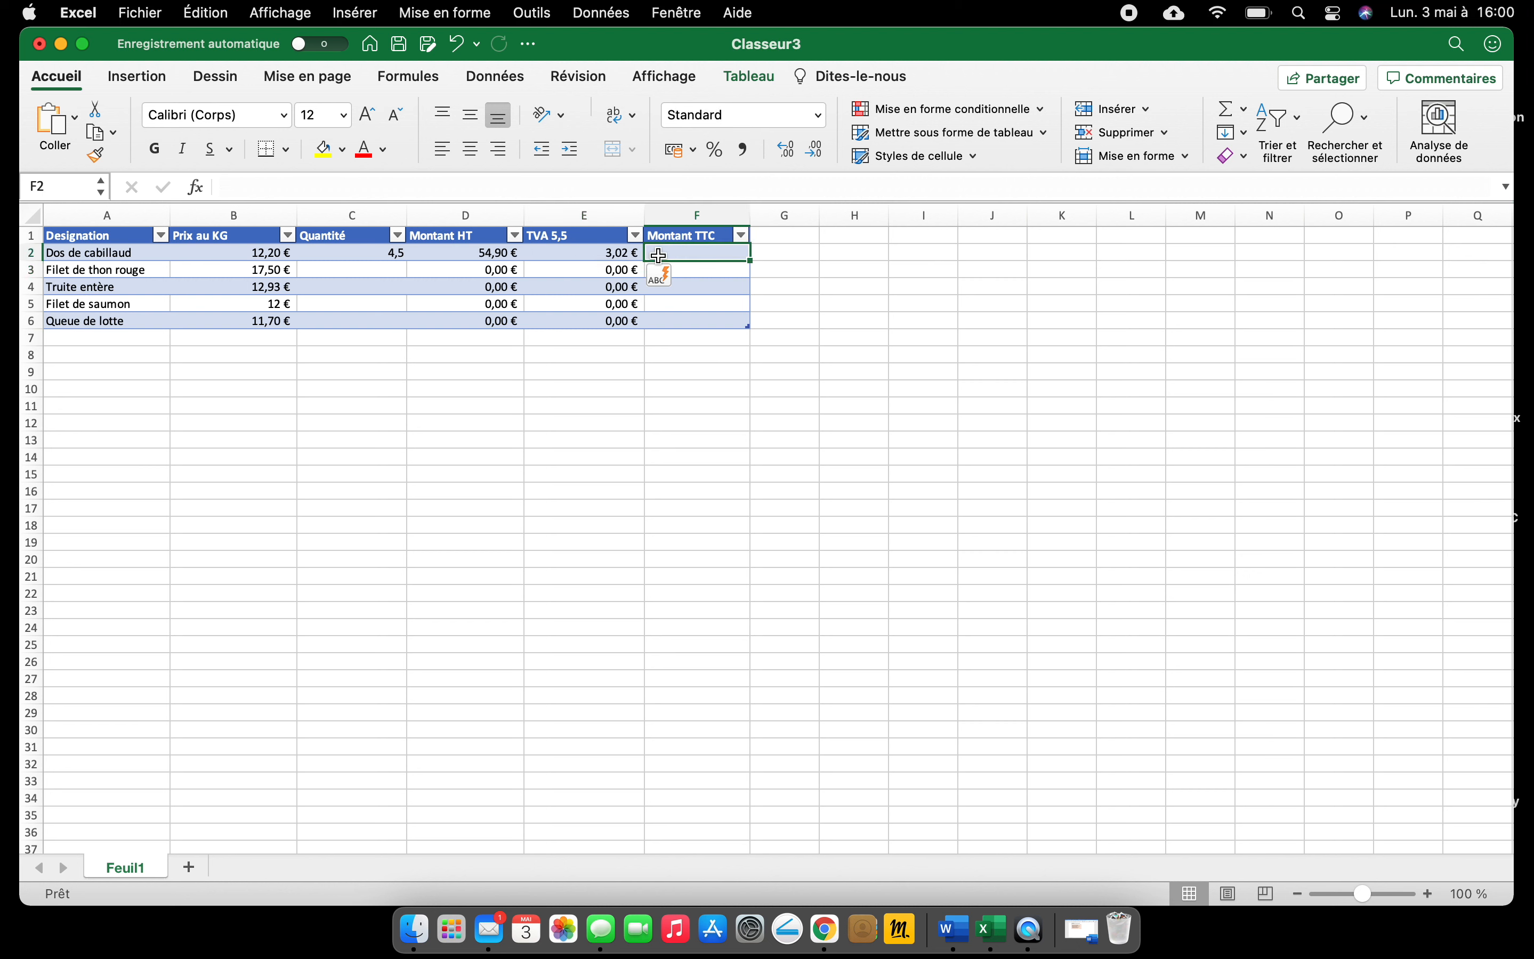
left_click(457, 189)
type("=")
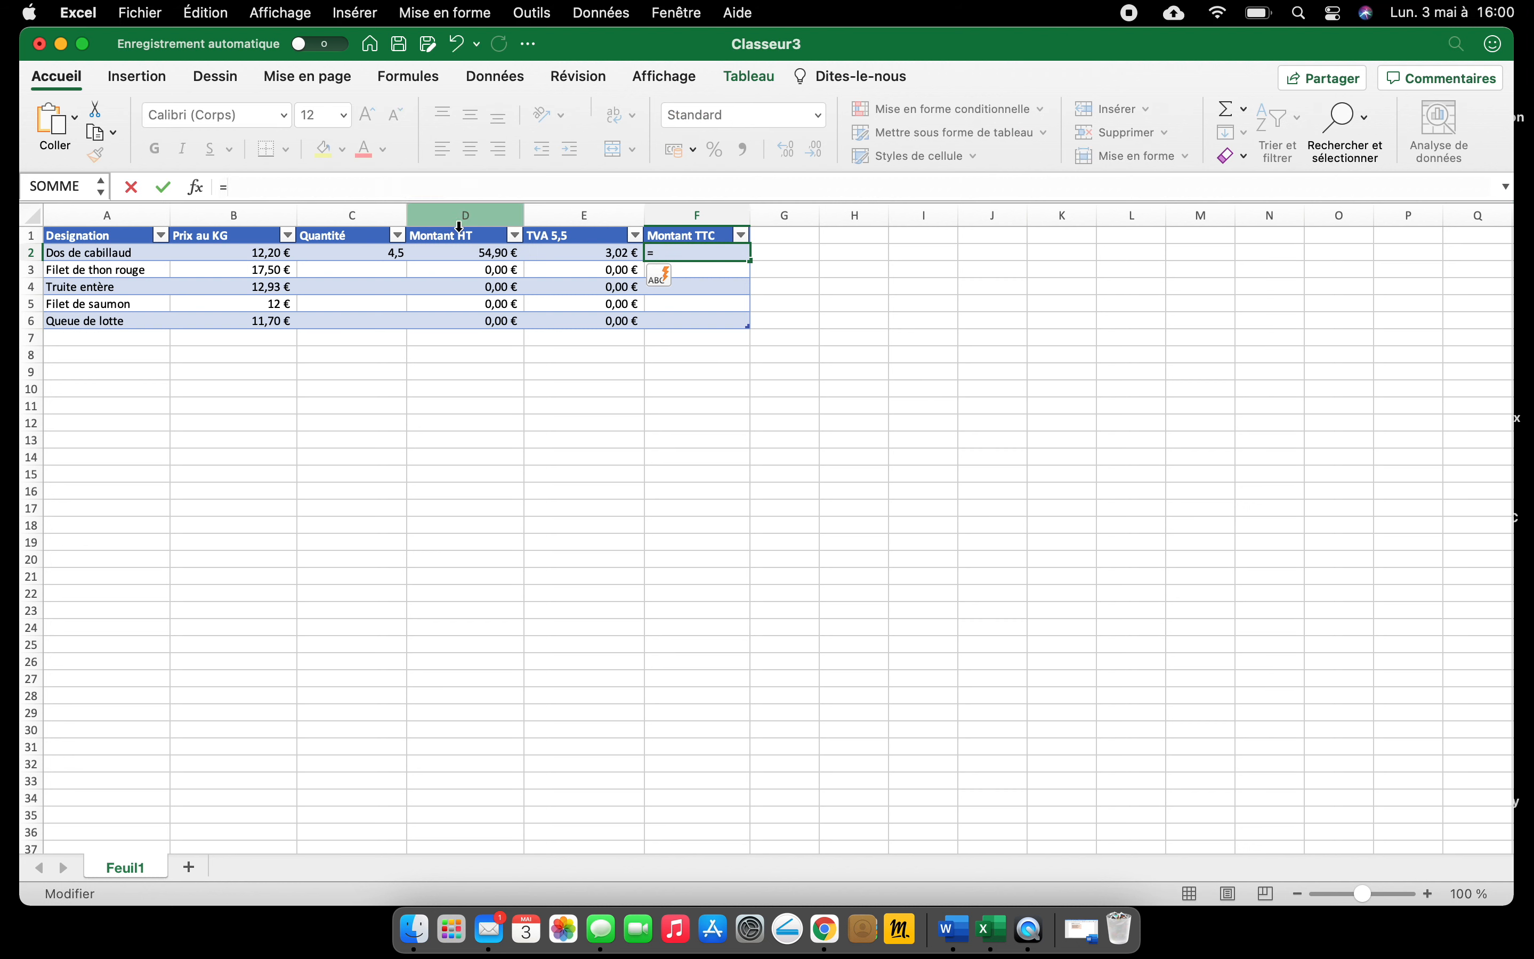
left_click(487, 253)
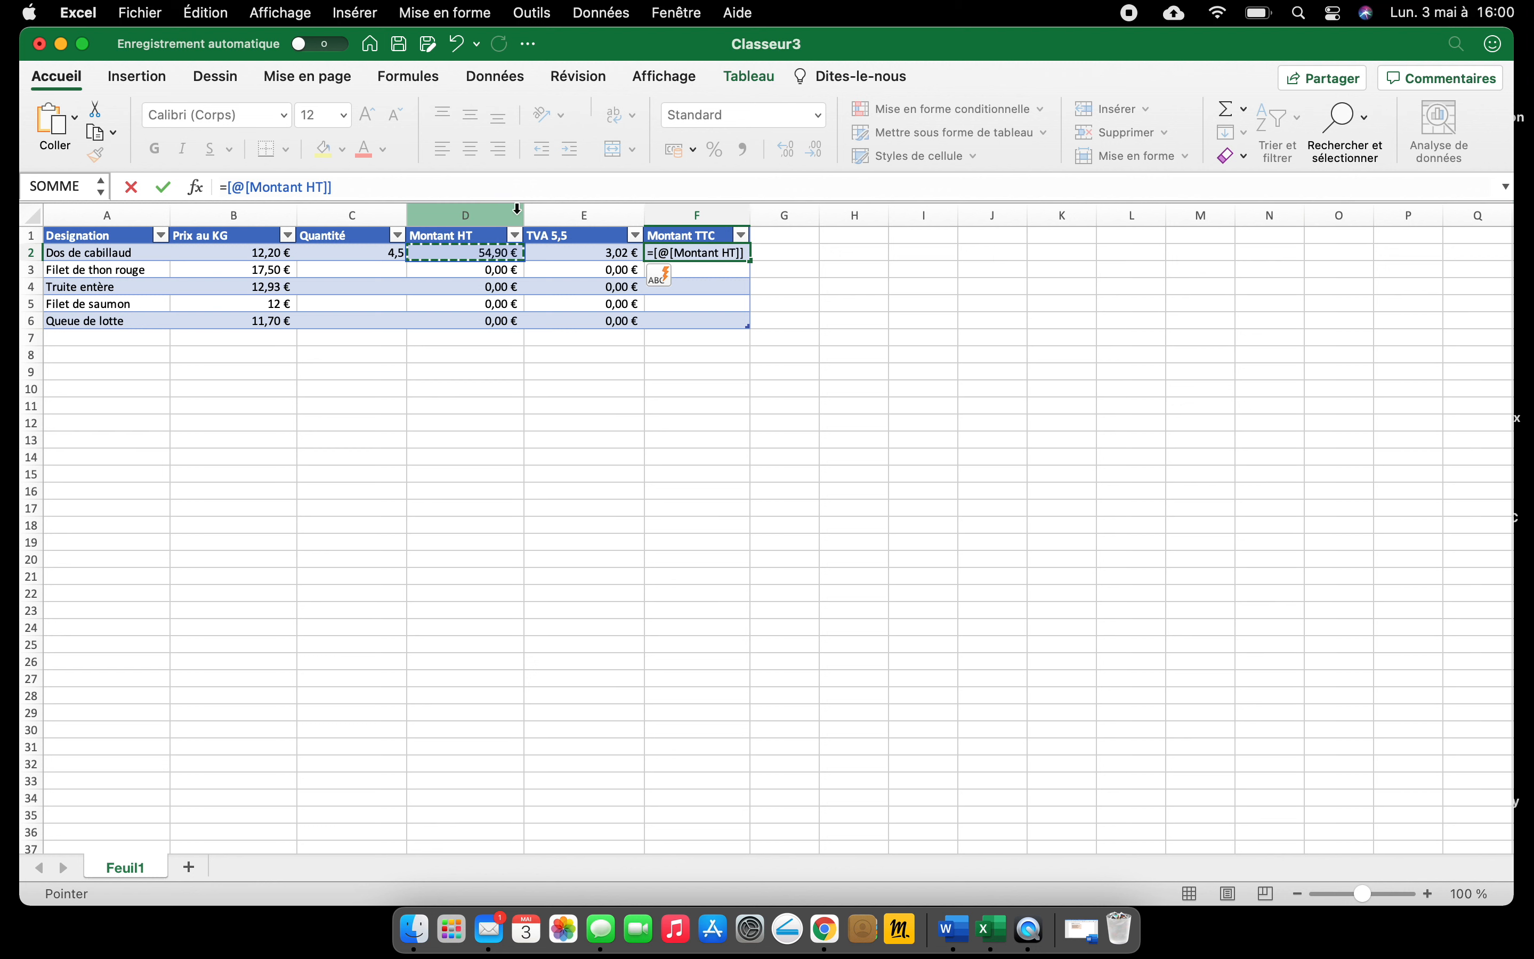
type("=")
key("Return")
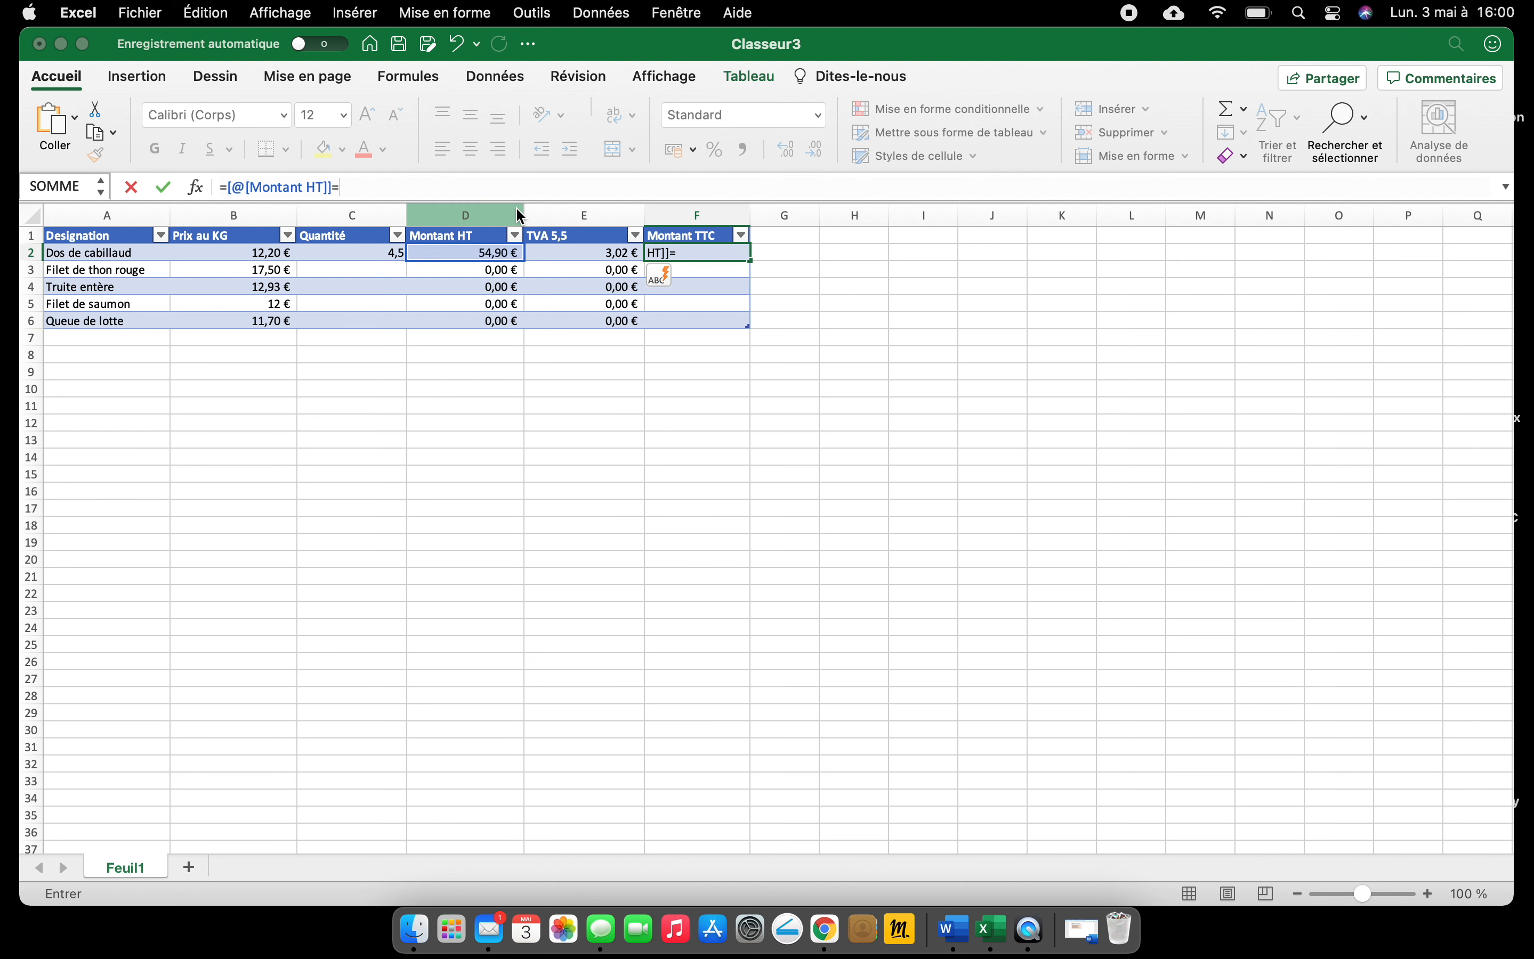
left_click(738, 483)
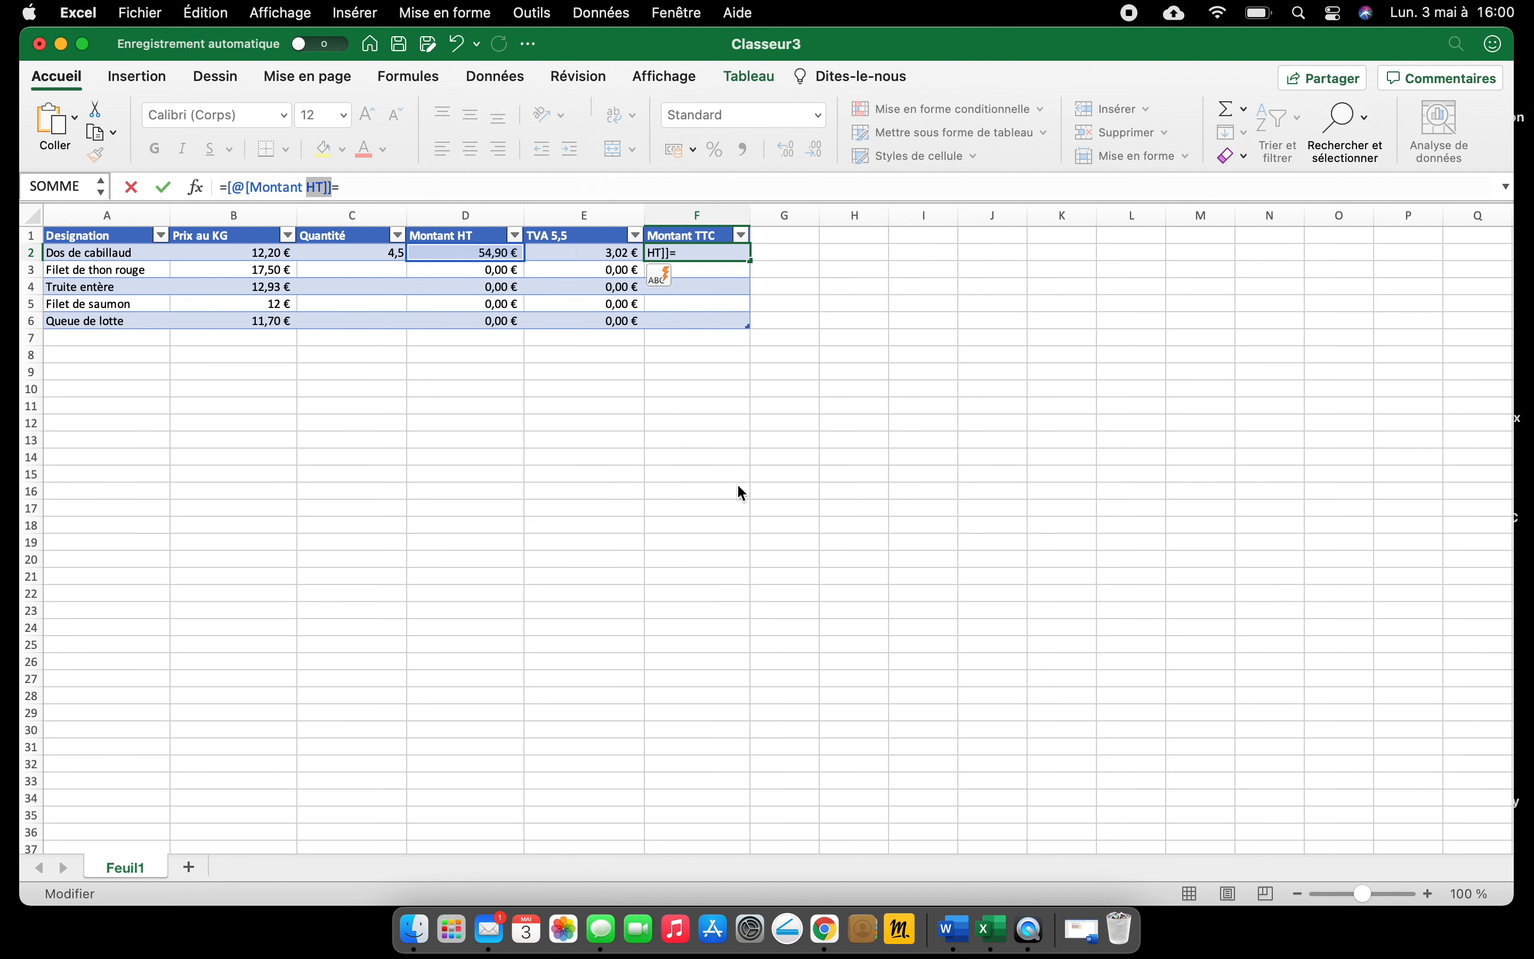
left_click(448, 194)
key("BackSpace")
type("+")
left_click(599, 255)
key("Return")
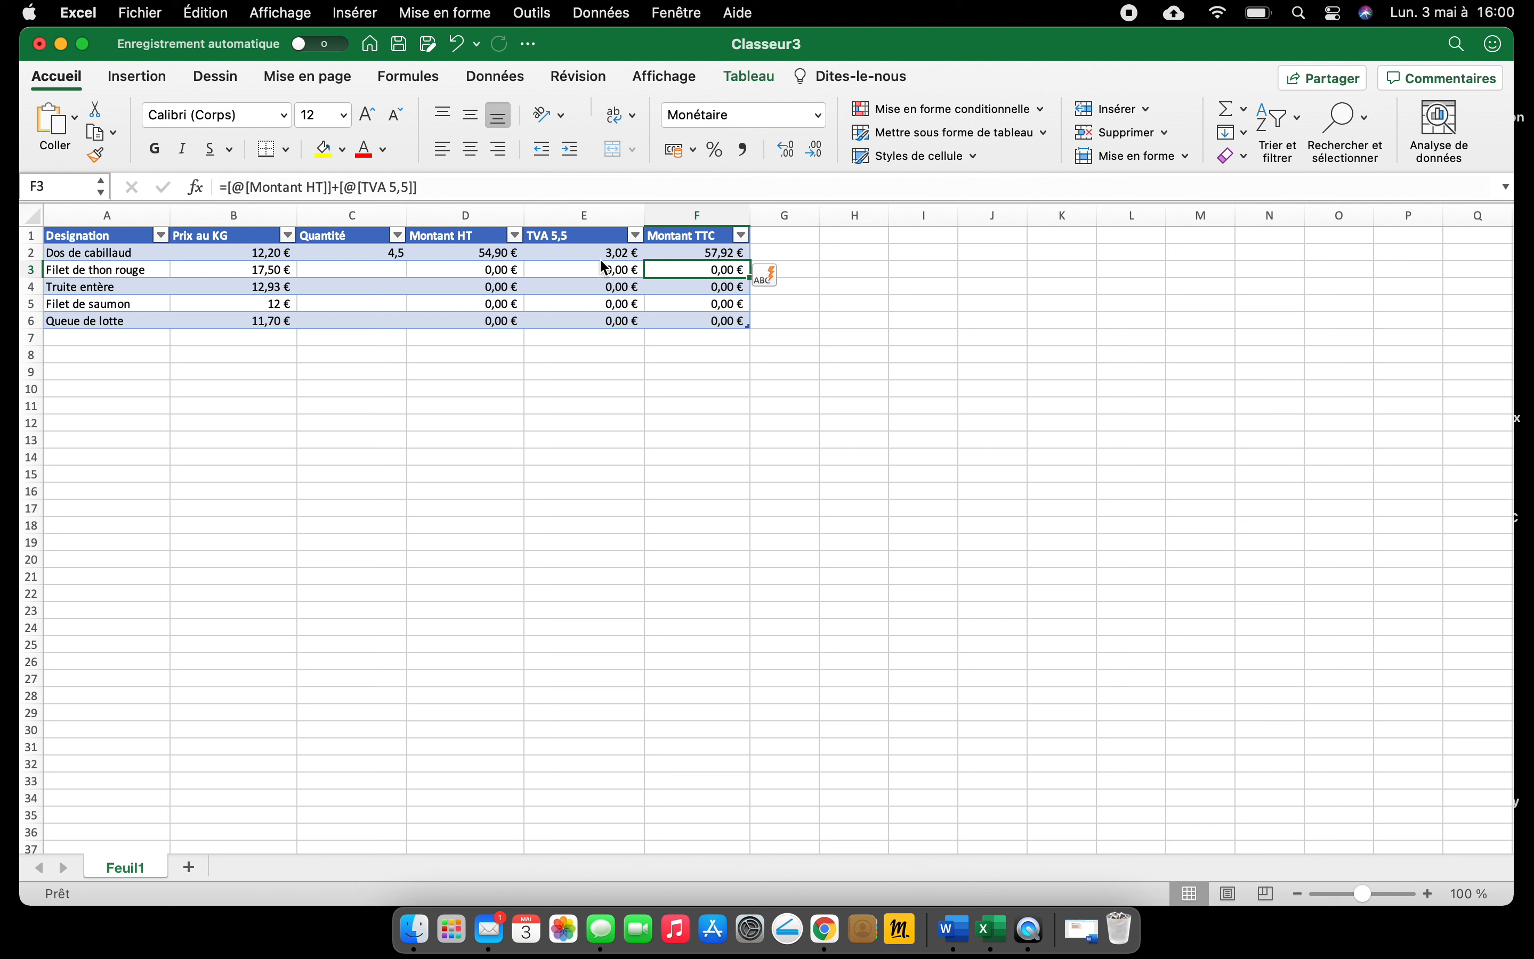
left_click(850, 424)
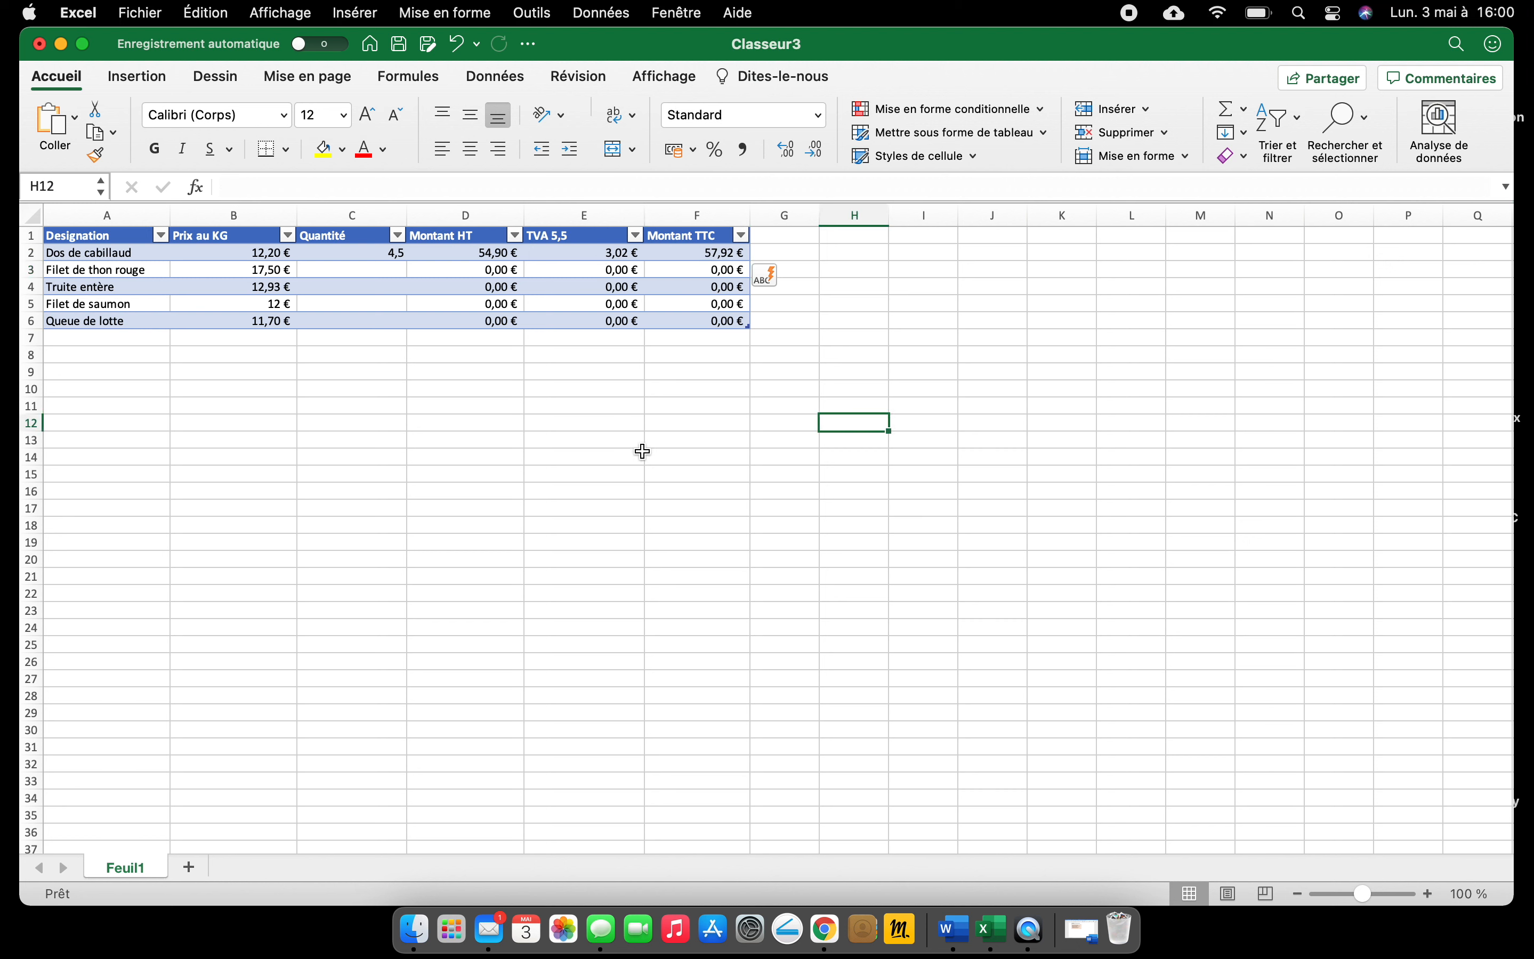
left_click(334, 272)
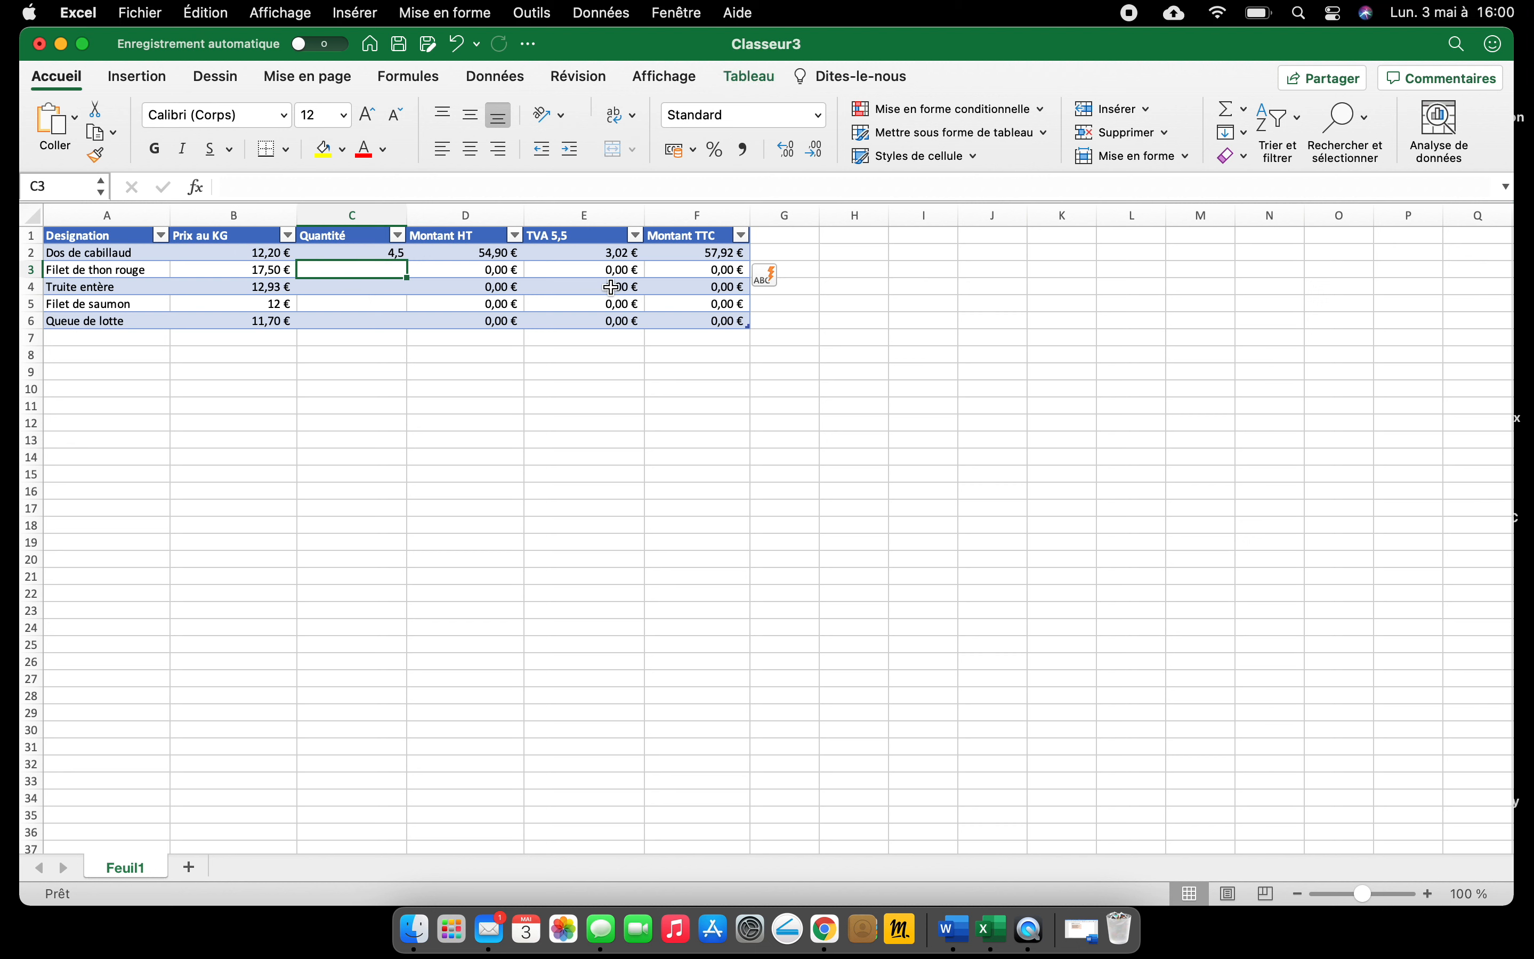
Insert a second table, three columns wide, starting in A8 below the fish price table
left_click(137, 353)
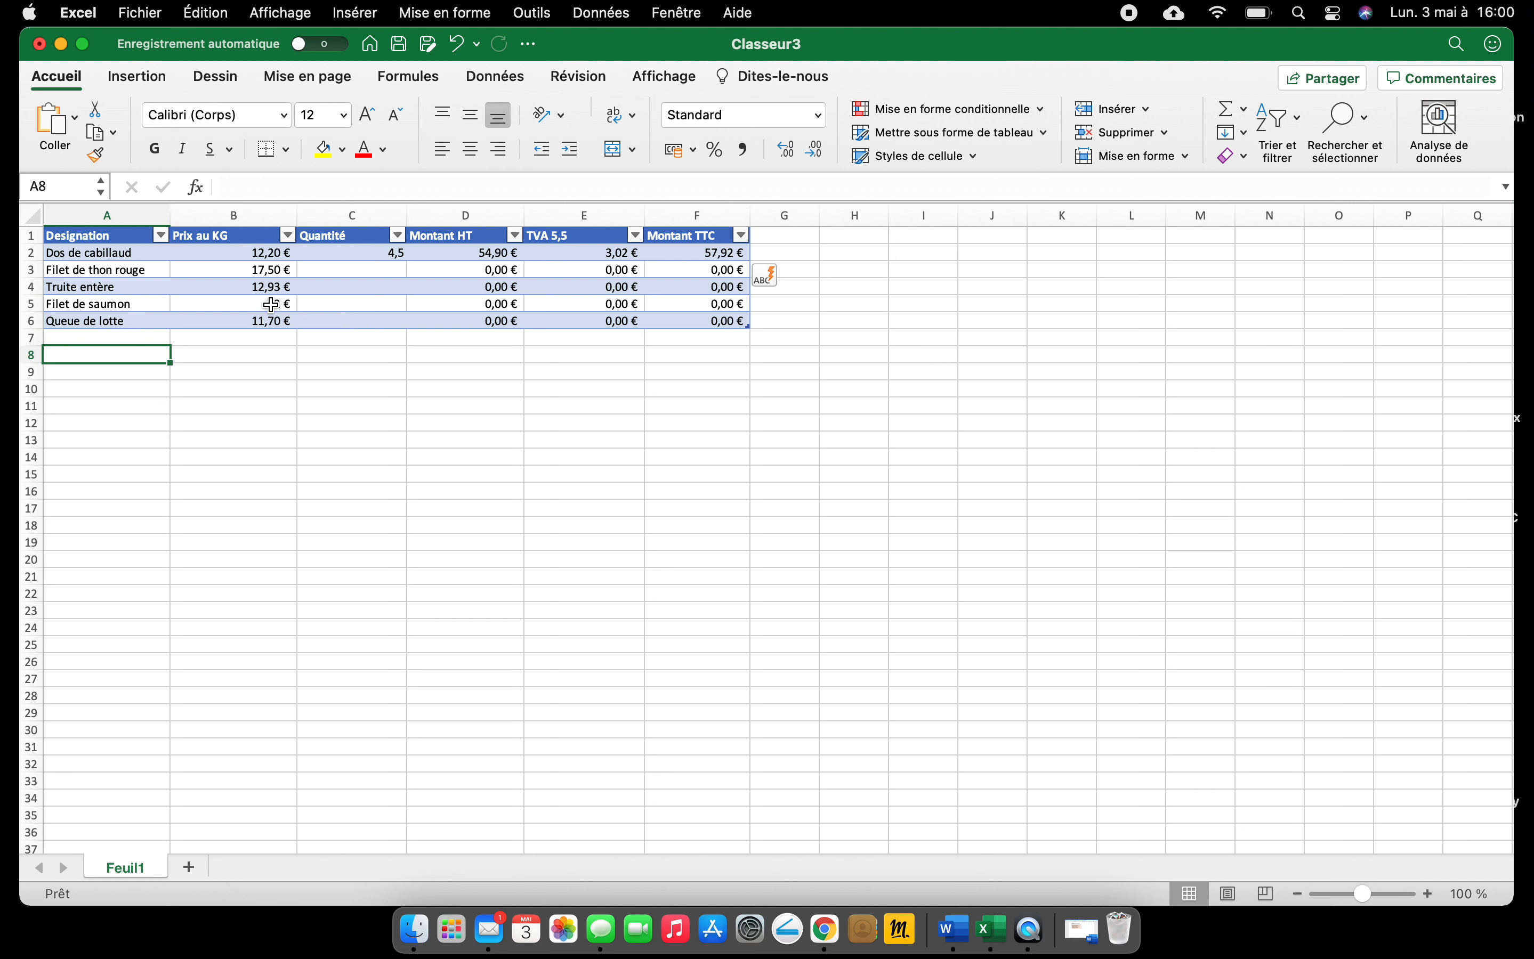
left_click(157, 80)
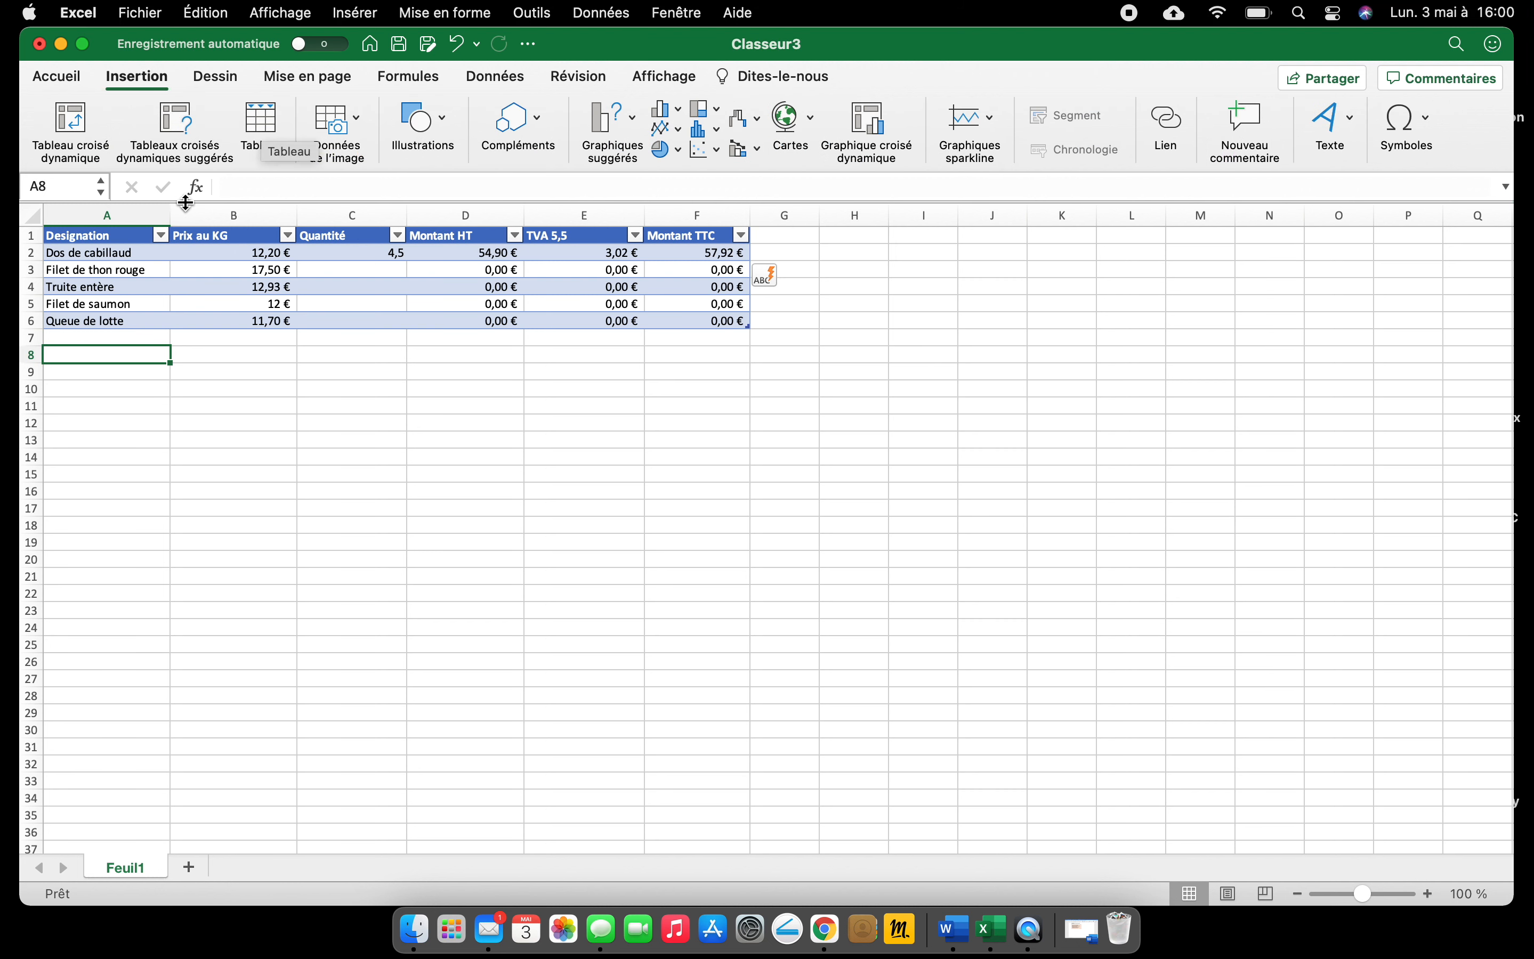
left_click(244, 151)
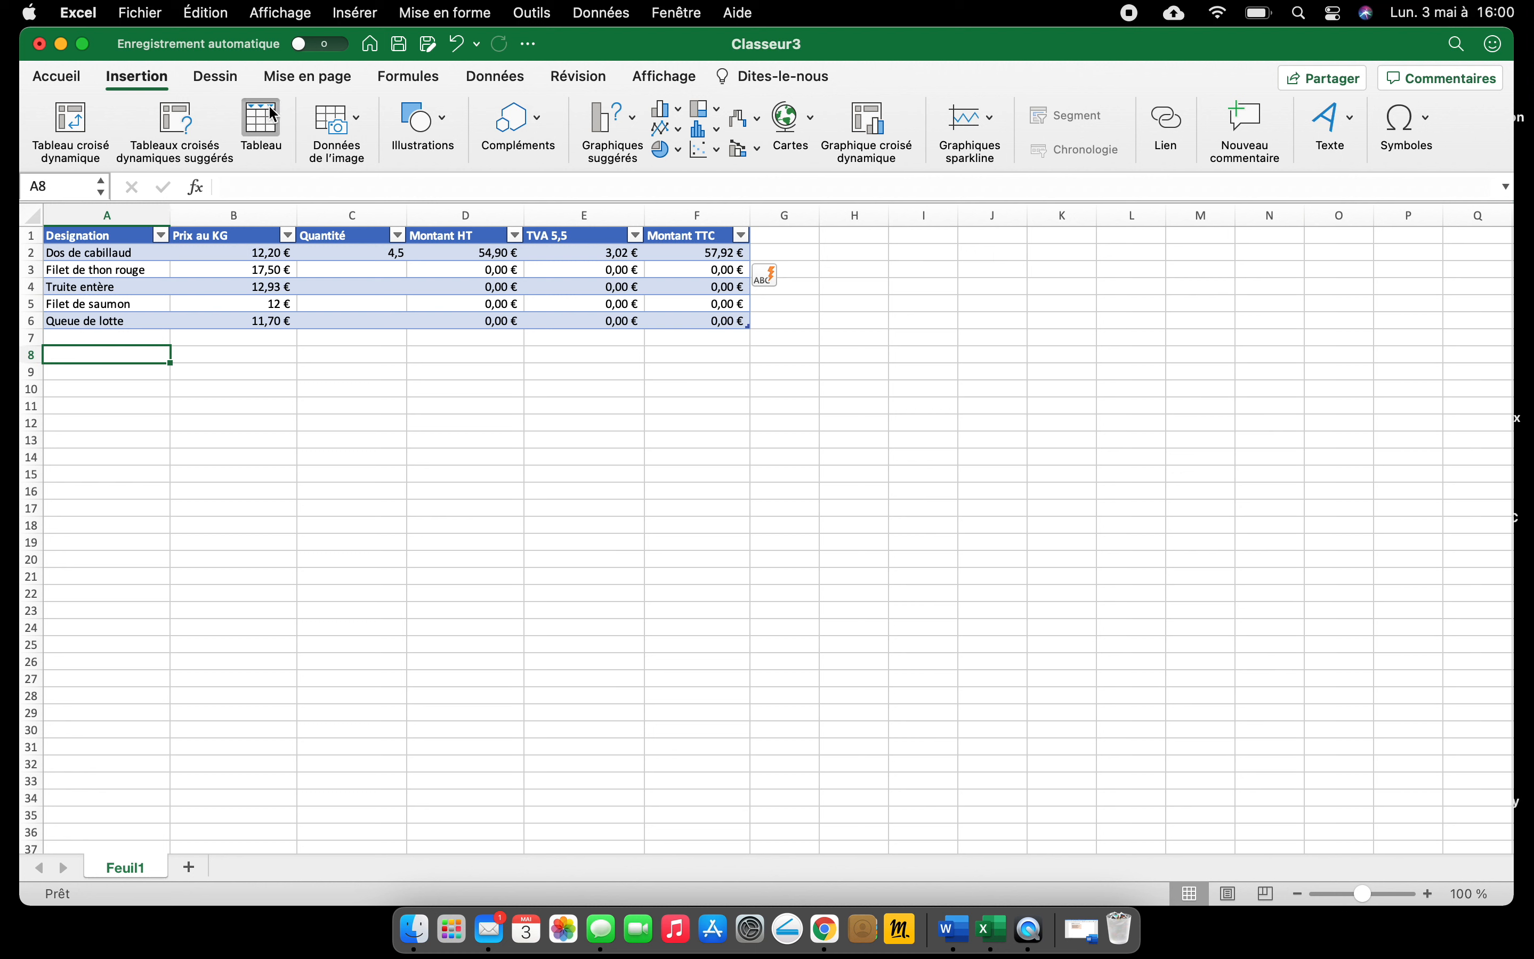
left_click_drag(142, 355, 356, 362)
left_click(920, 357)
Rename the first column header of the new table, in A8, to Total HT
double_click(107, 360)
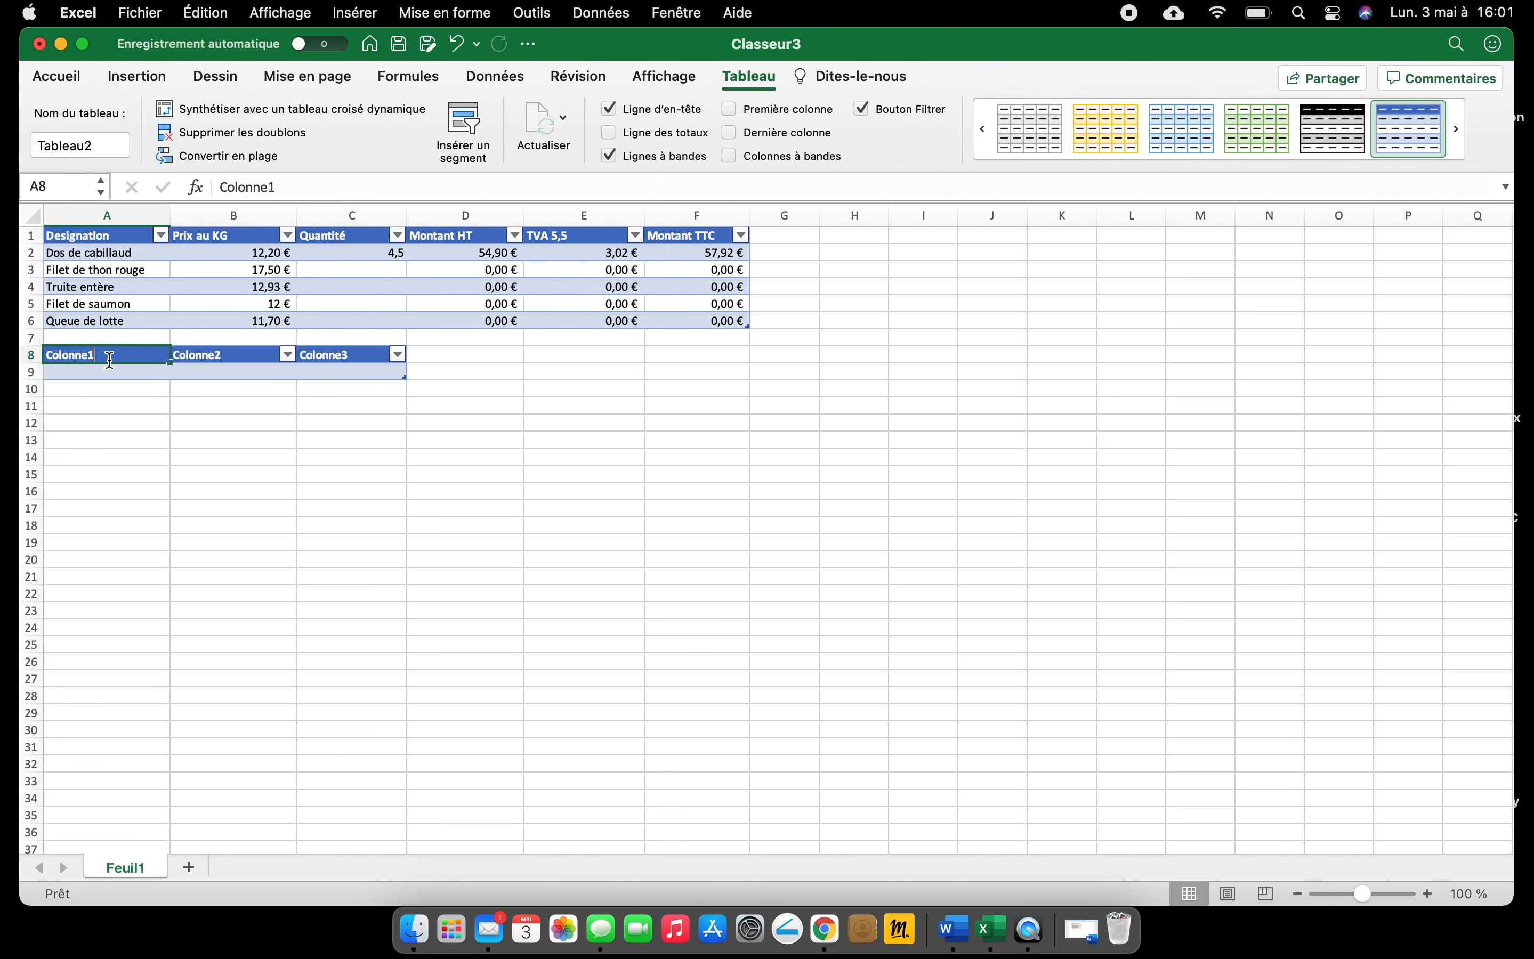
key("BackSpace")
key("BackSpace")
key("BackSpace")
key("BackSpace")
key("BackSpace")
key("BackSpace")
key("BackSpace")
key("BackSpace")
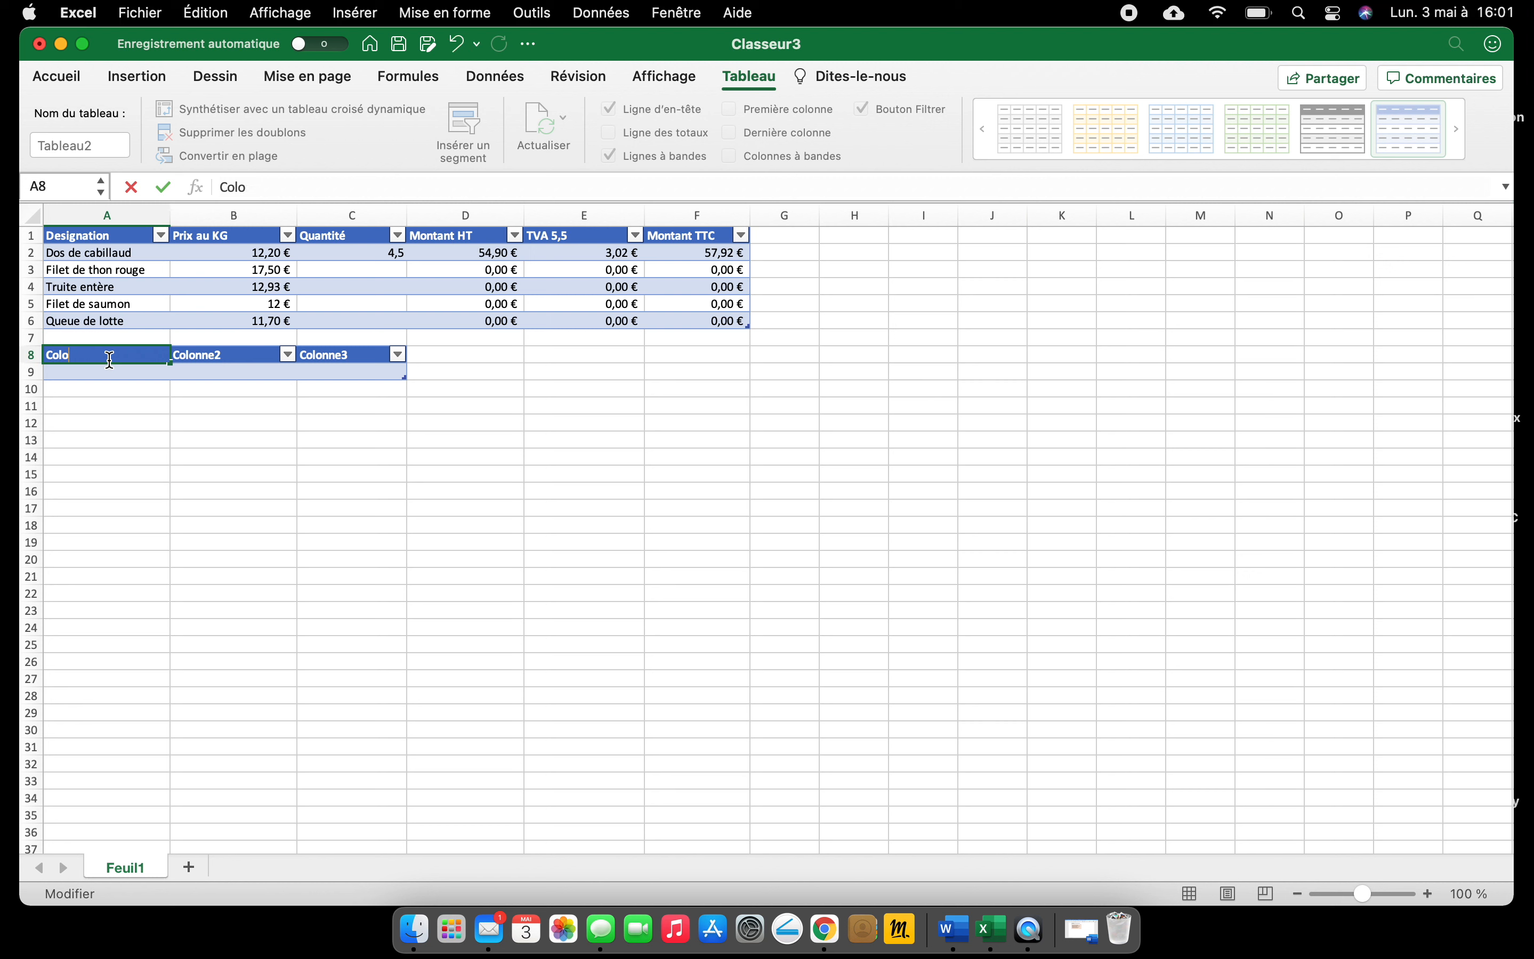
type("Total HT")
Rename the second column header of the lower table, in B8, to Total TVA
left_click(244, 353)
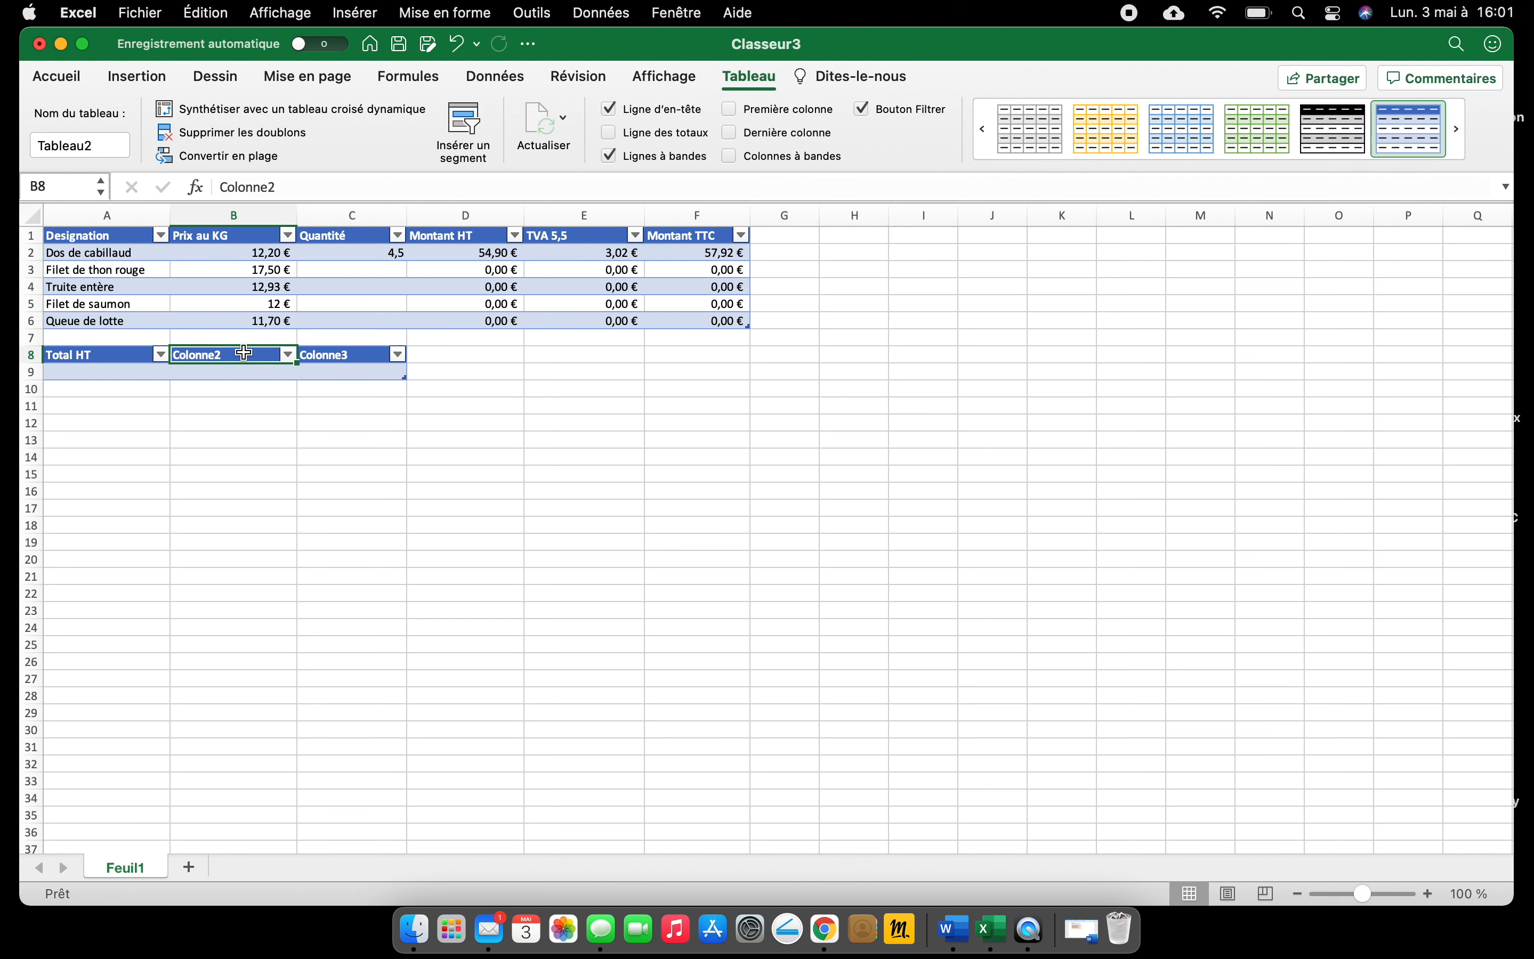
double_click(246, 354)
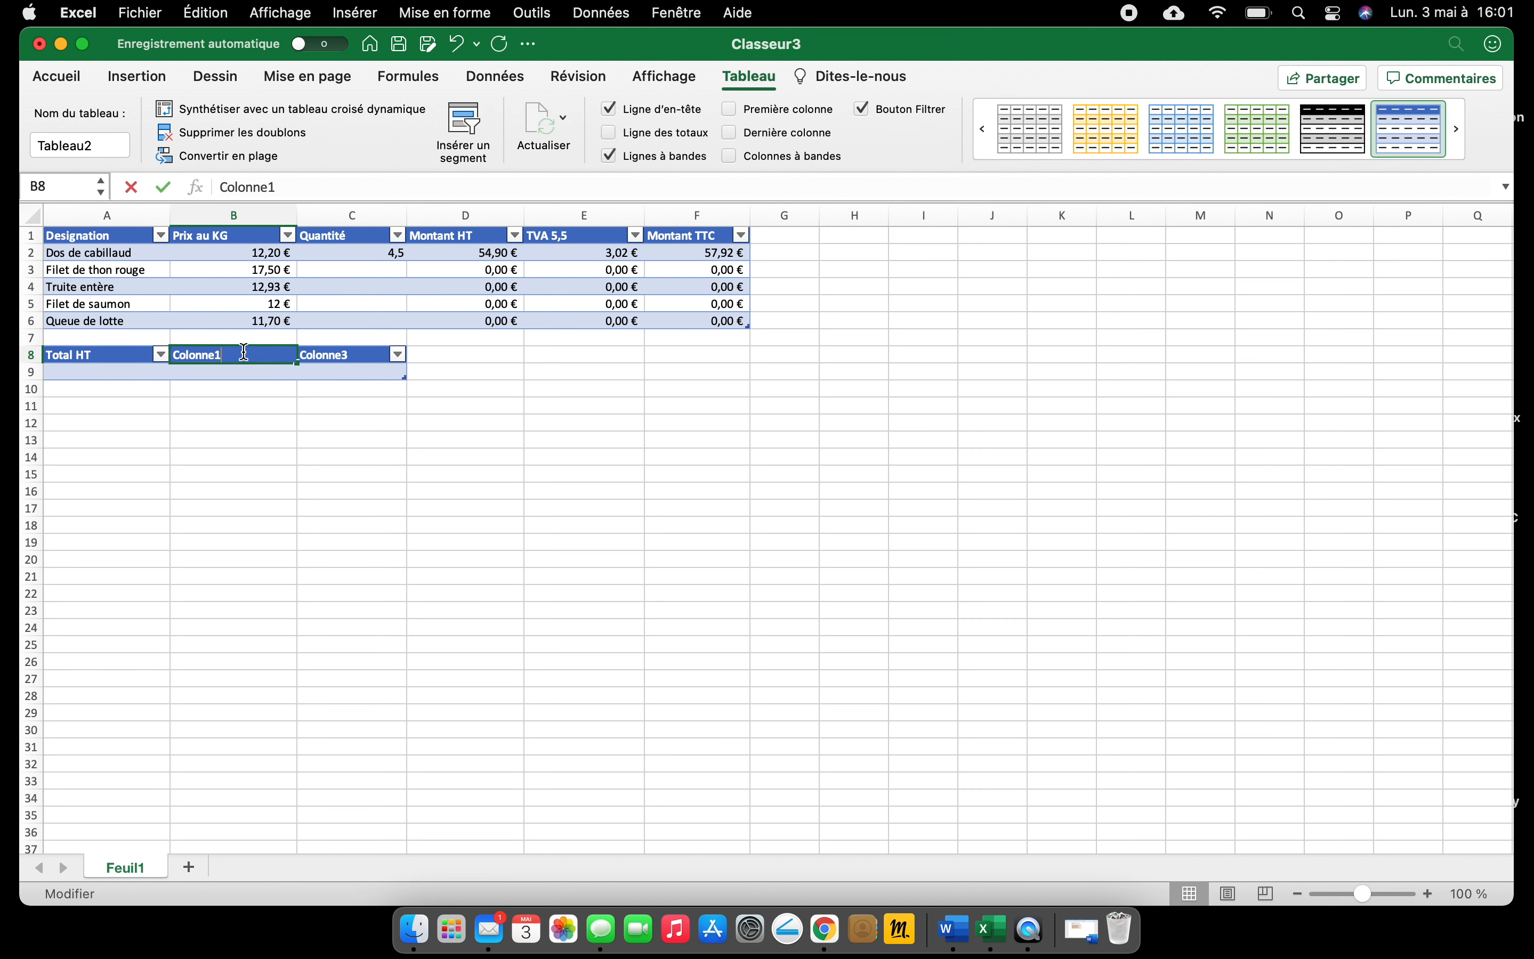
key("BackSpace")
key("BackSpace")
key("BackSpace")
key("BackSpace")
key("BackSpace")
key("BackSpace")
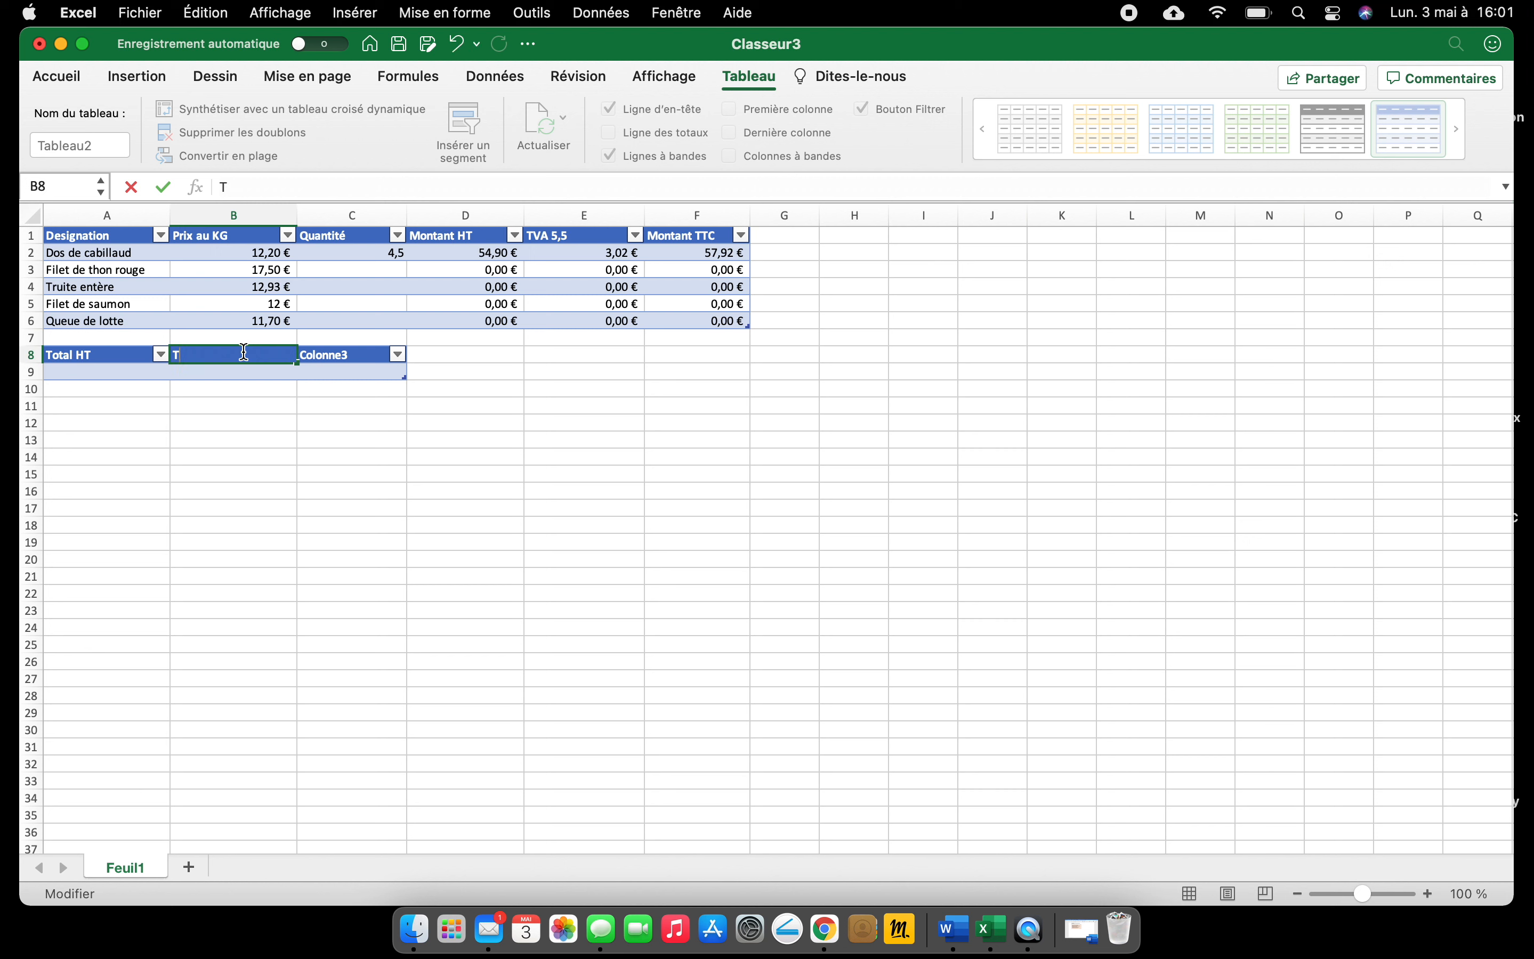
type("TVAQ")
Rename the third column header of the lower table, in C8, to Total TTC
double_click(361, 353)
key("BackSpace")
key("BackSpace")
key("BackSpace")
key("BackSpace")
type("Total TTC")
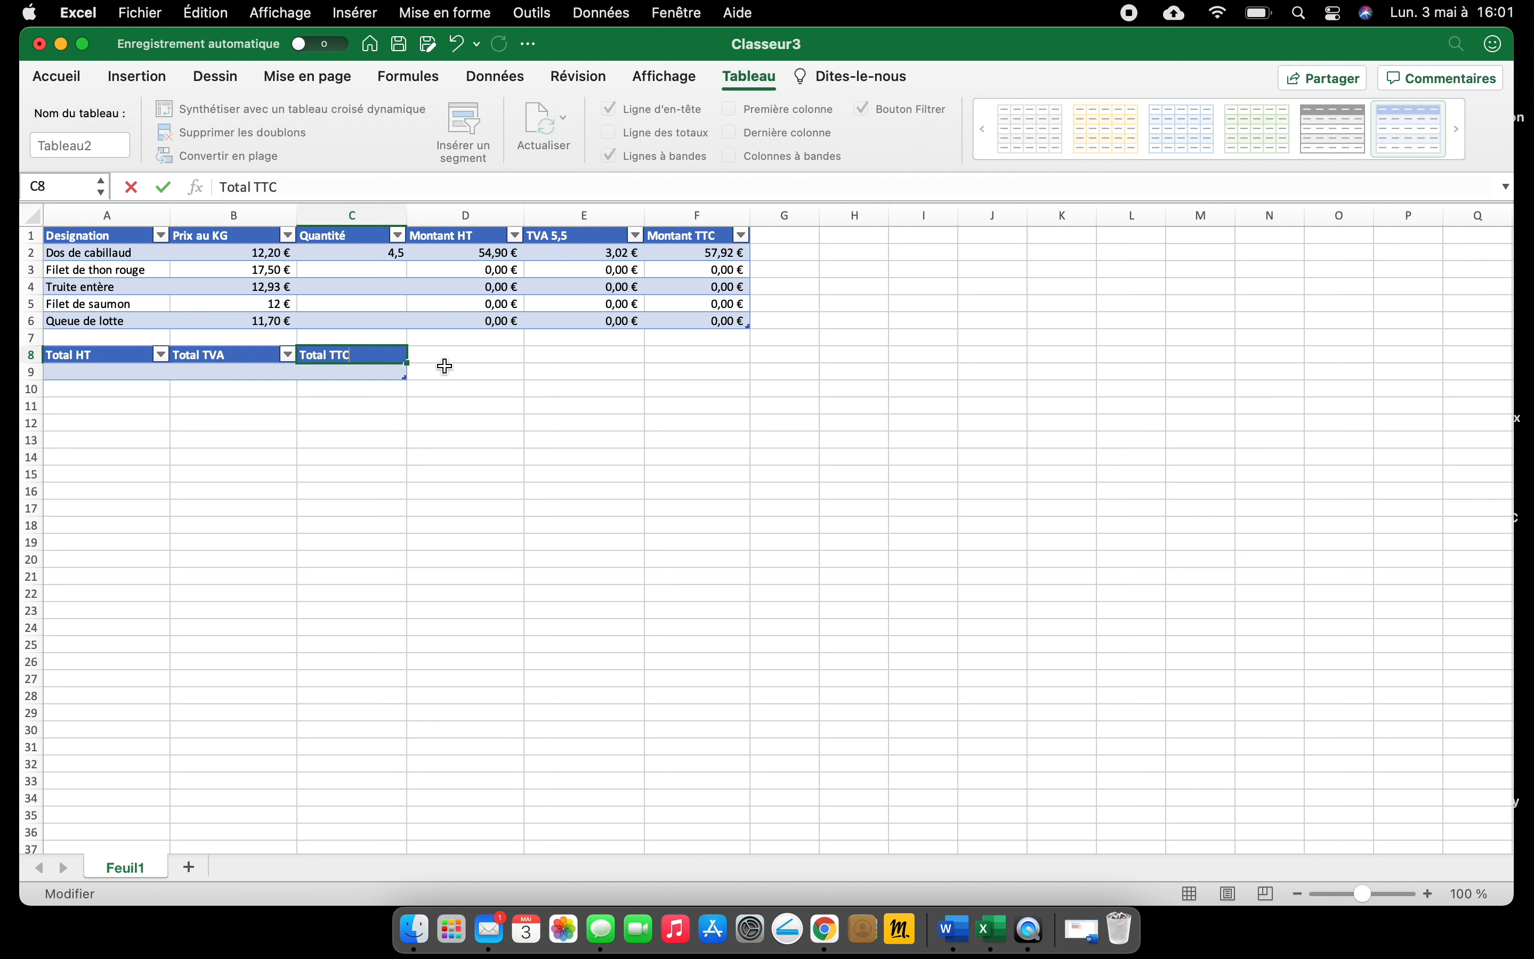
left_click(454, 394)
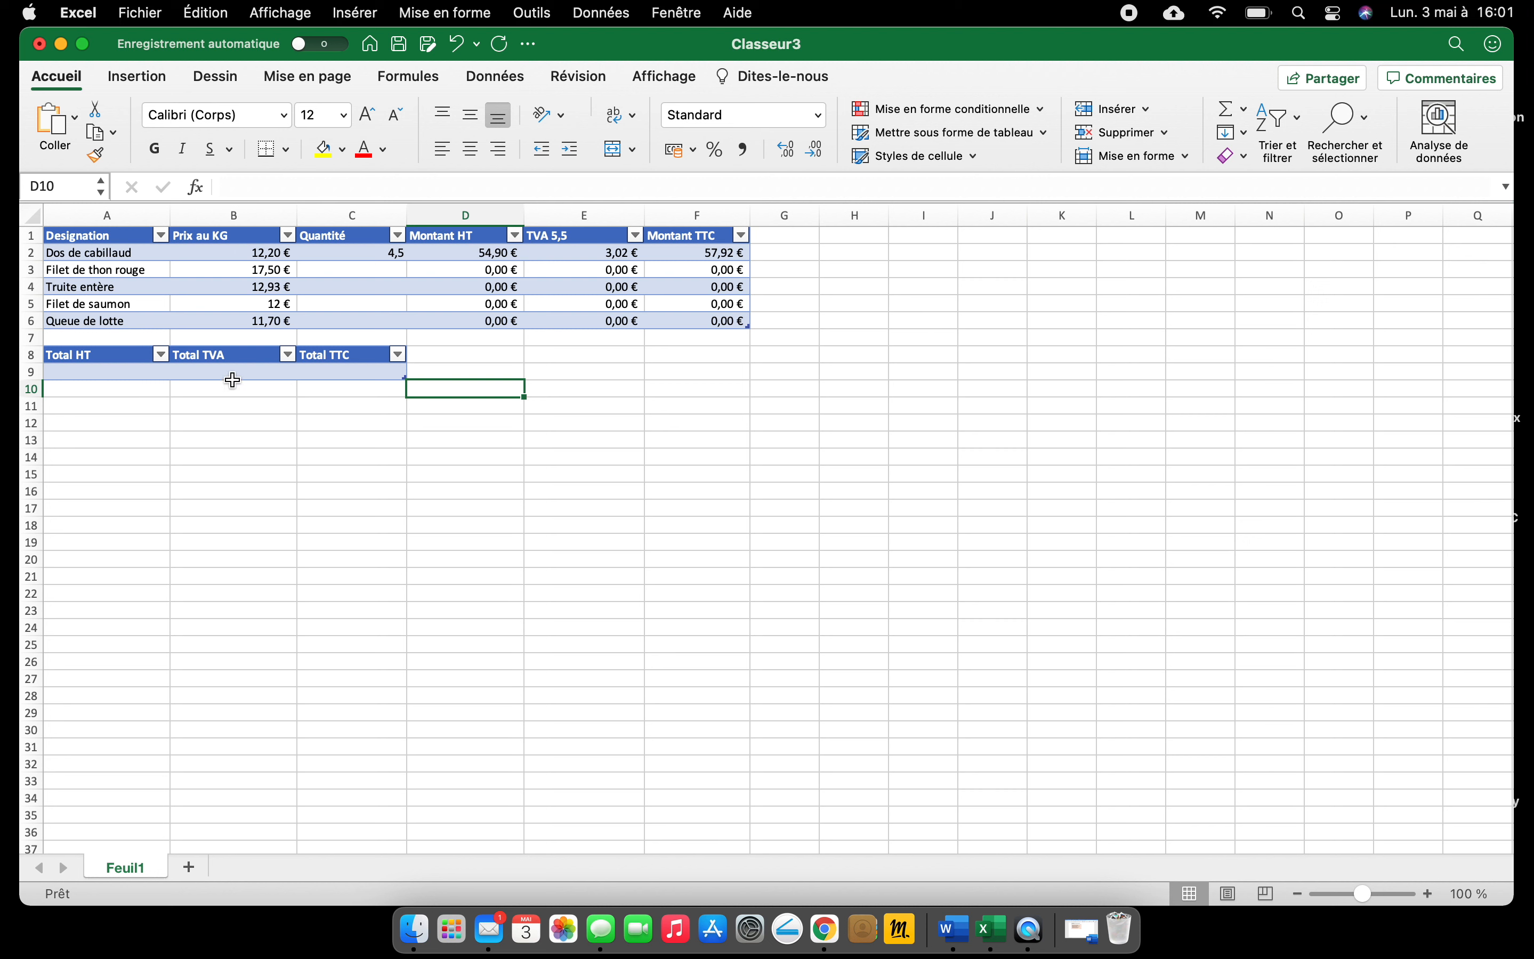
Insert a SOMME function in A9 under Total HT that adds up the Montant HT column, D2 to D6
left_click(142, 377)
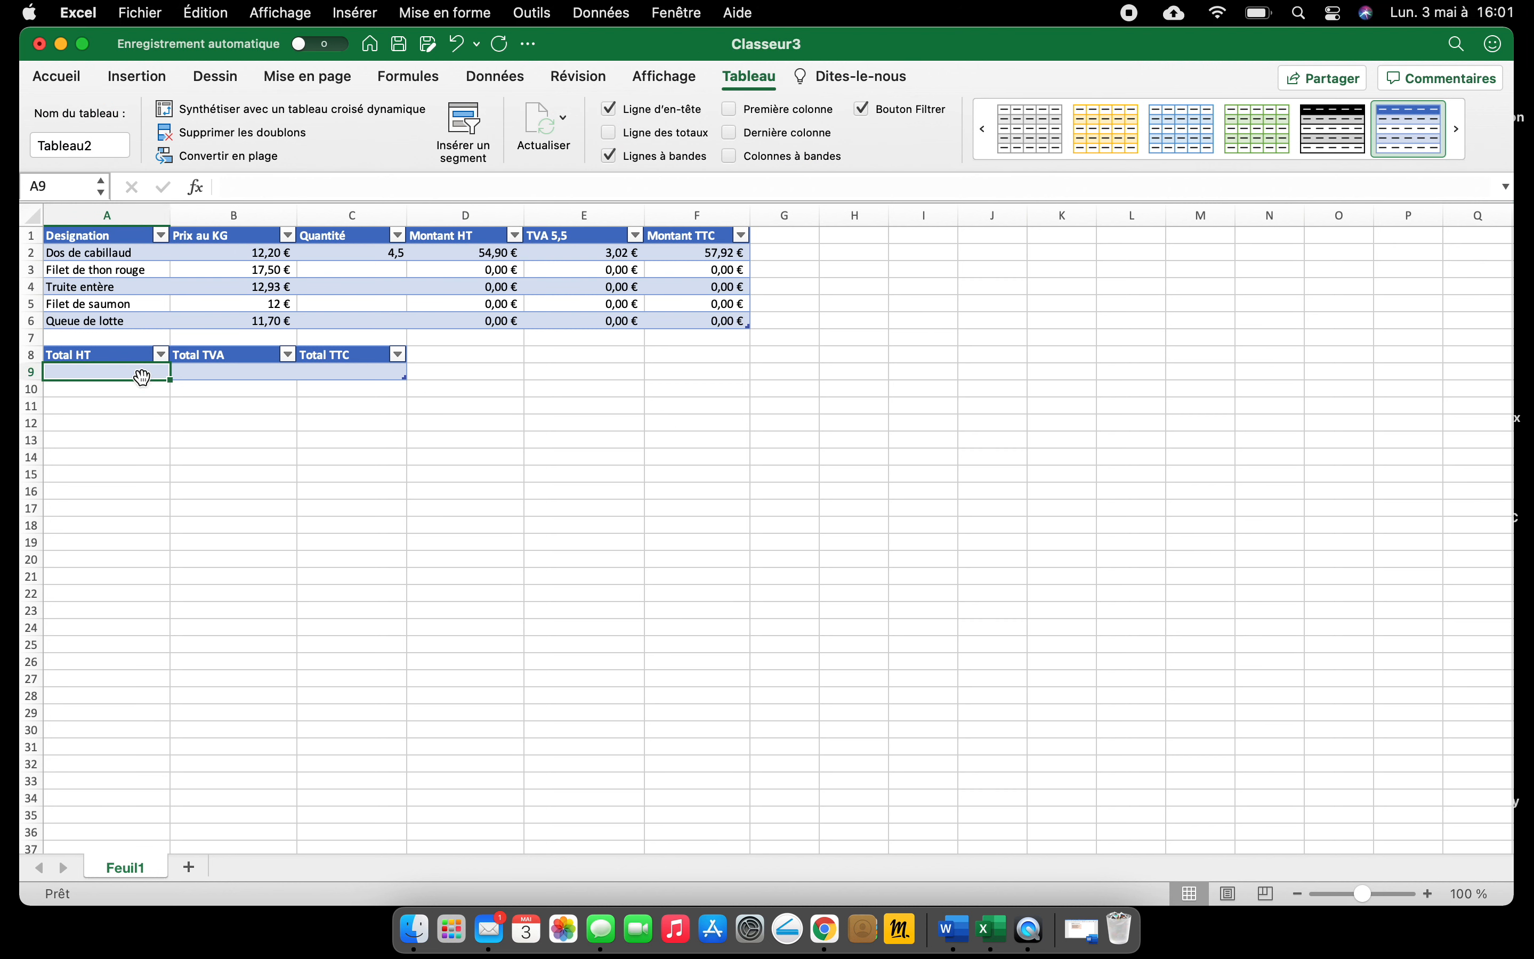
left_click(199, 189)
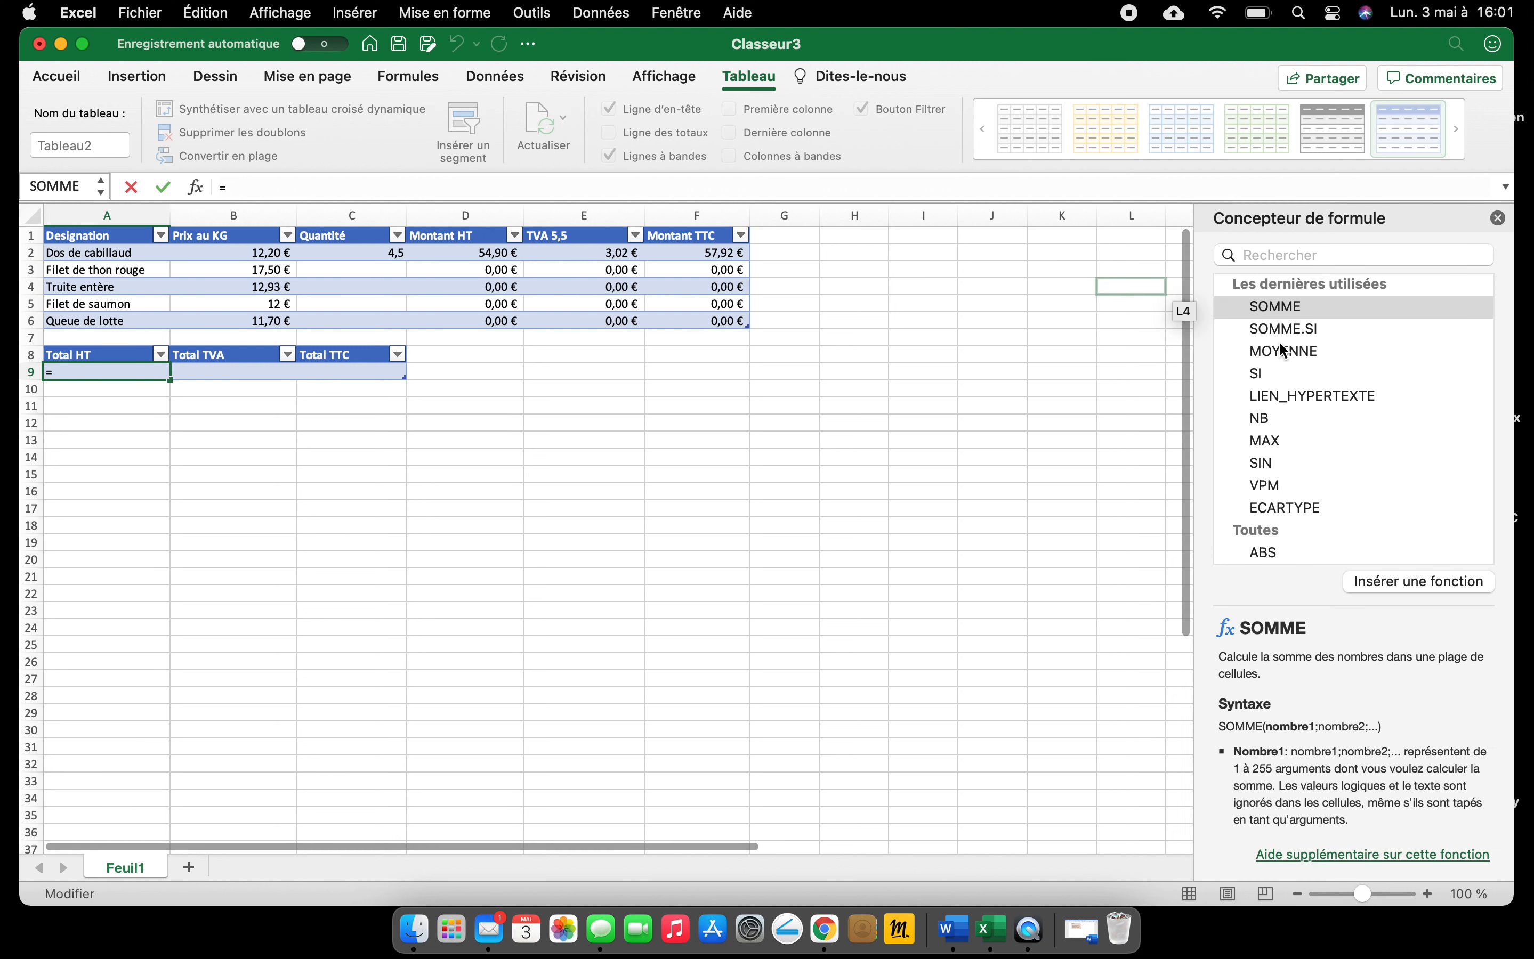
left_click(1275, 307)
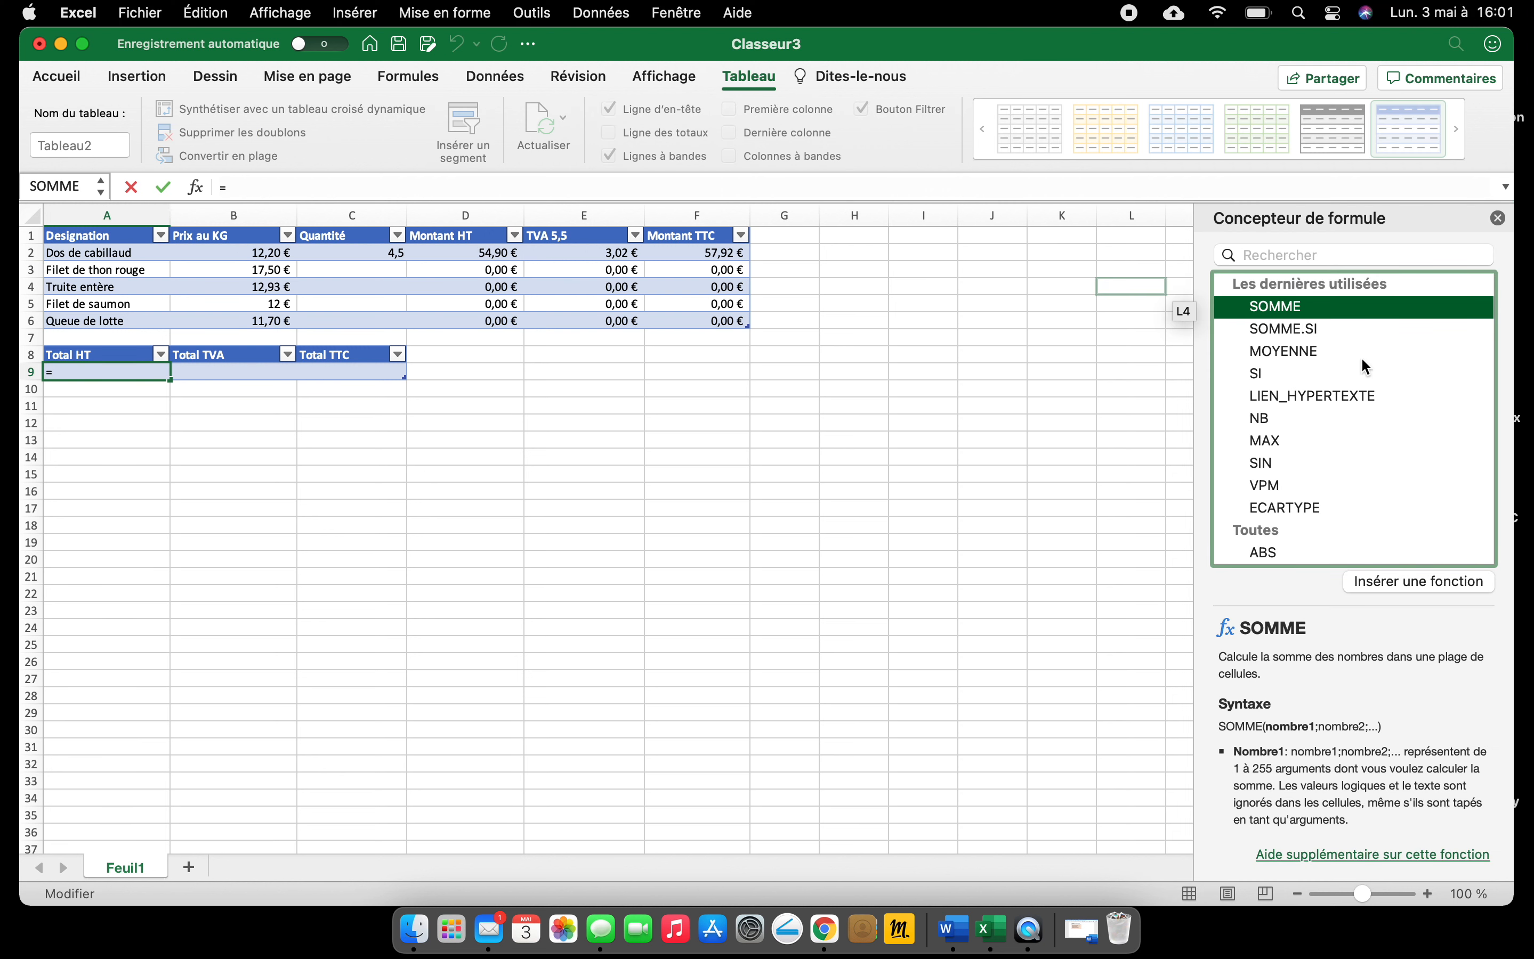
left_click(1420, 581)
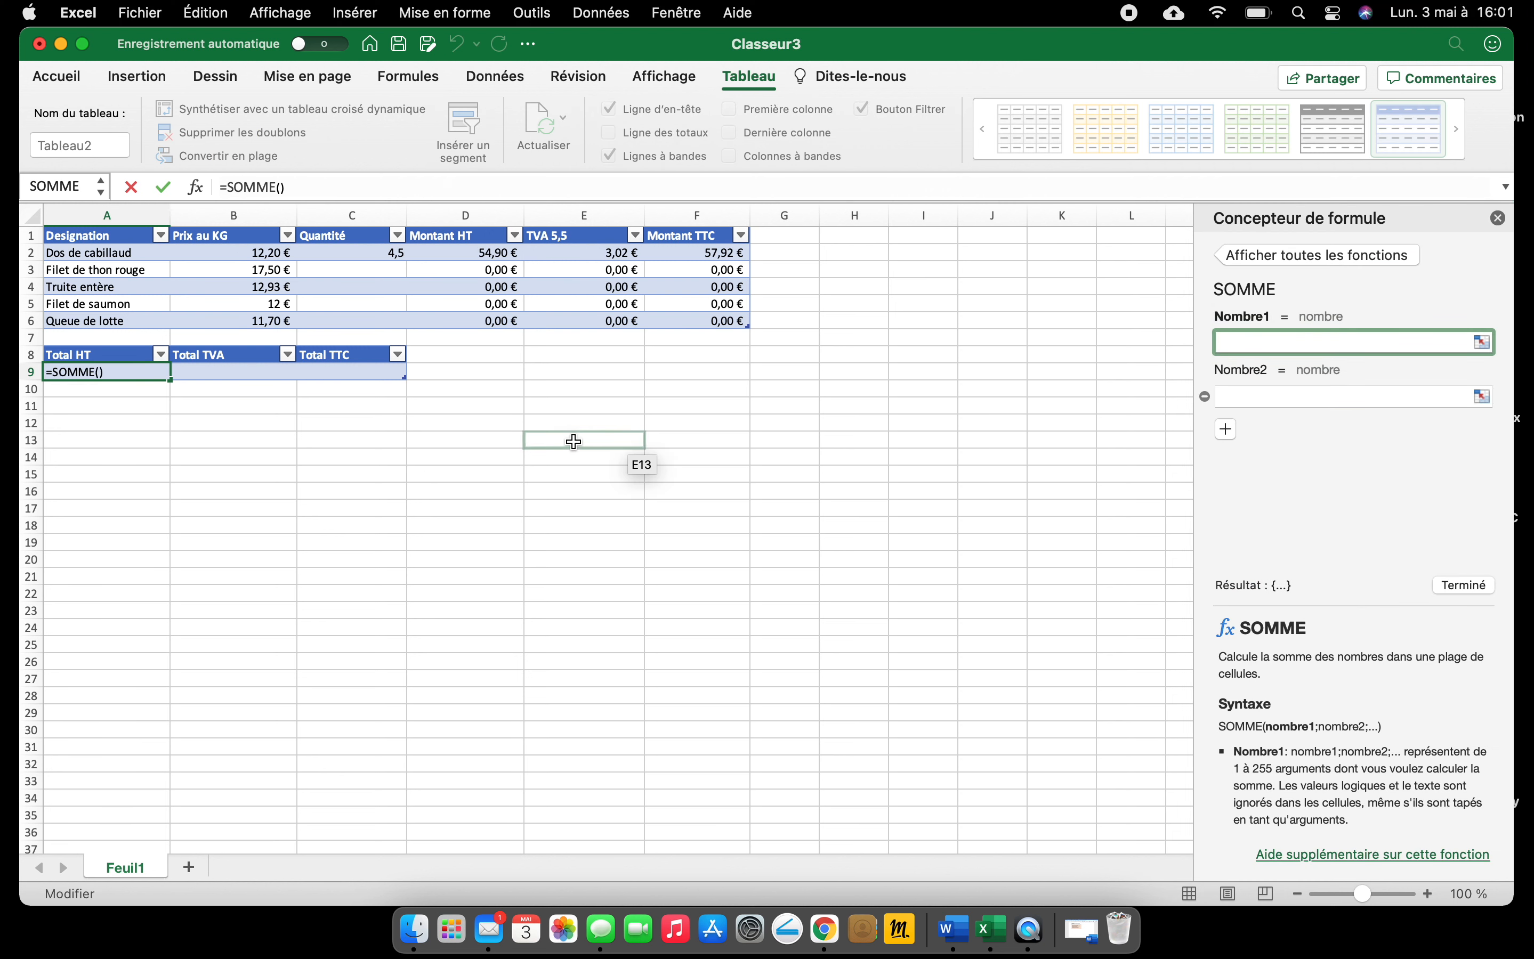
left_click(499, 255)
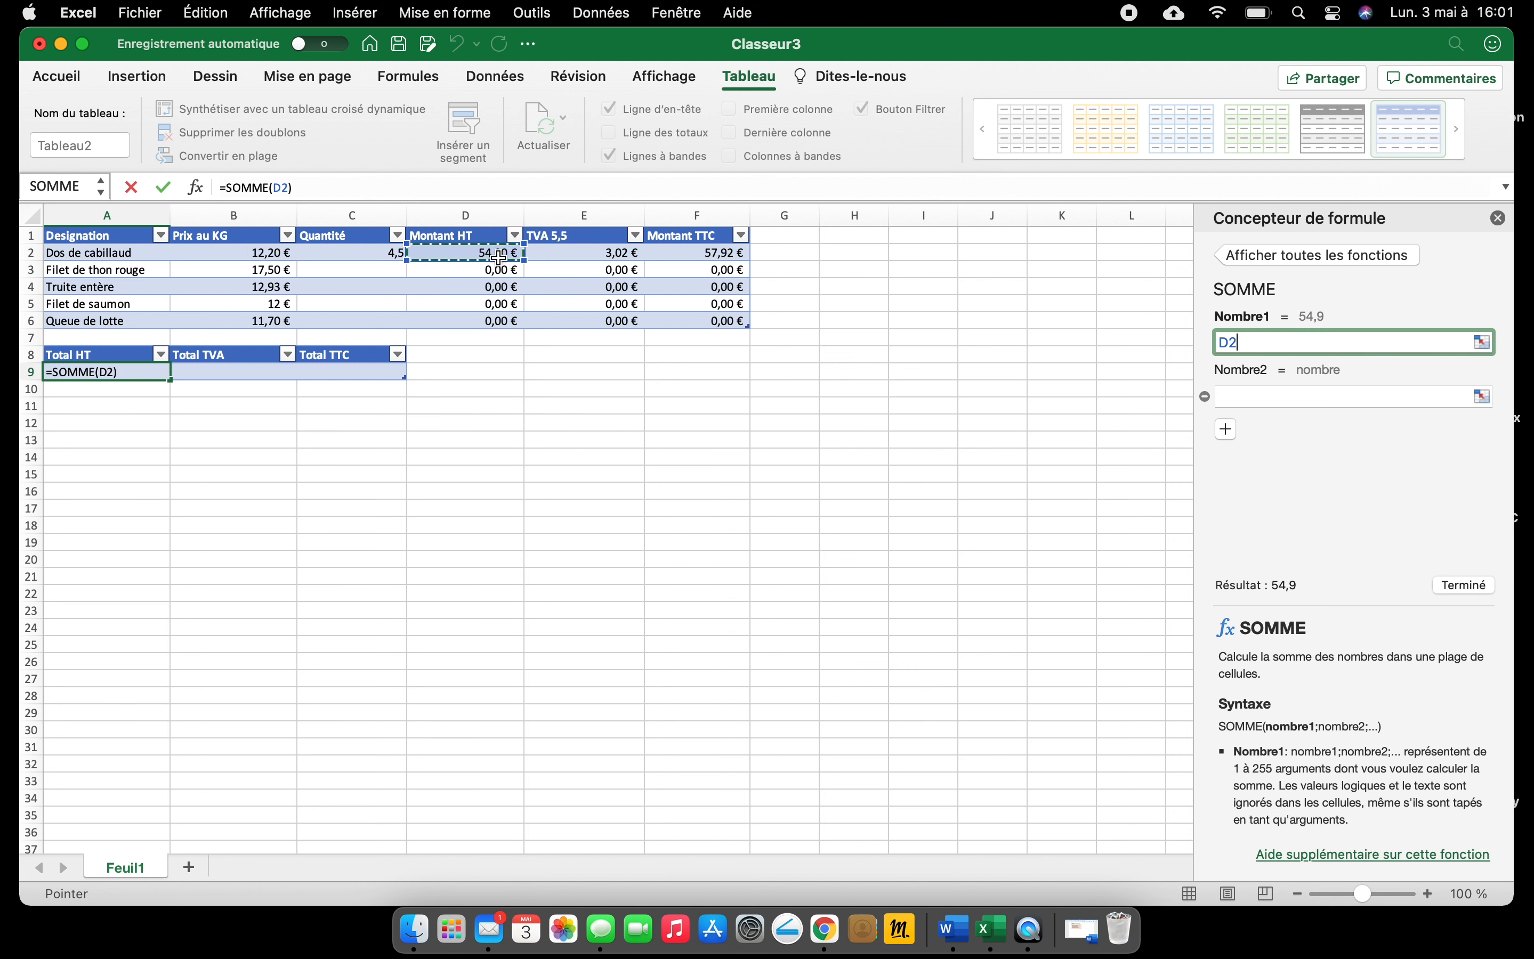
left_click_drag(499, 257, 505, 322)
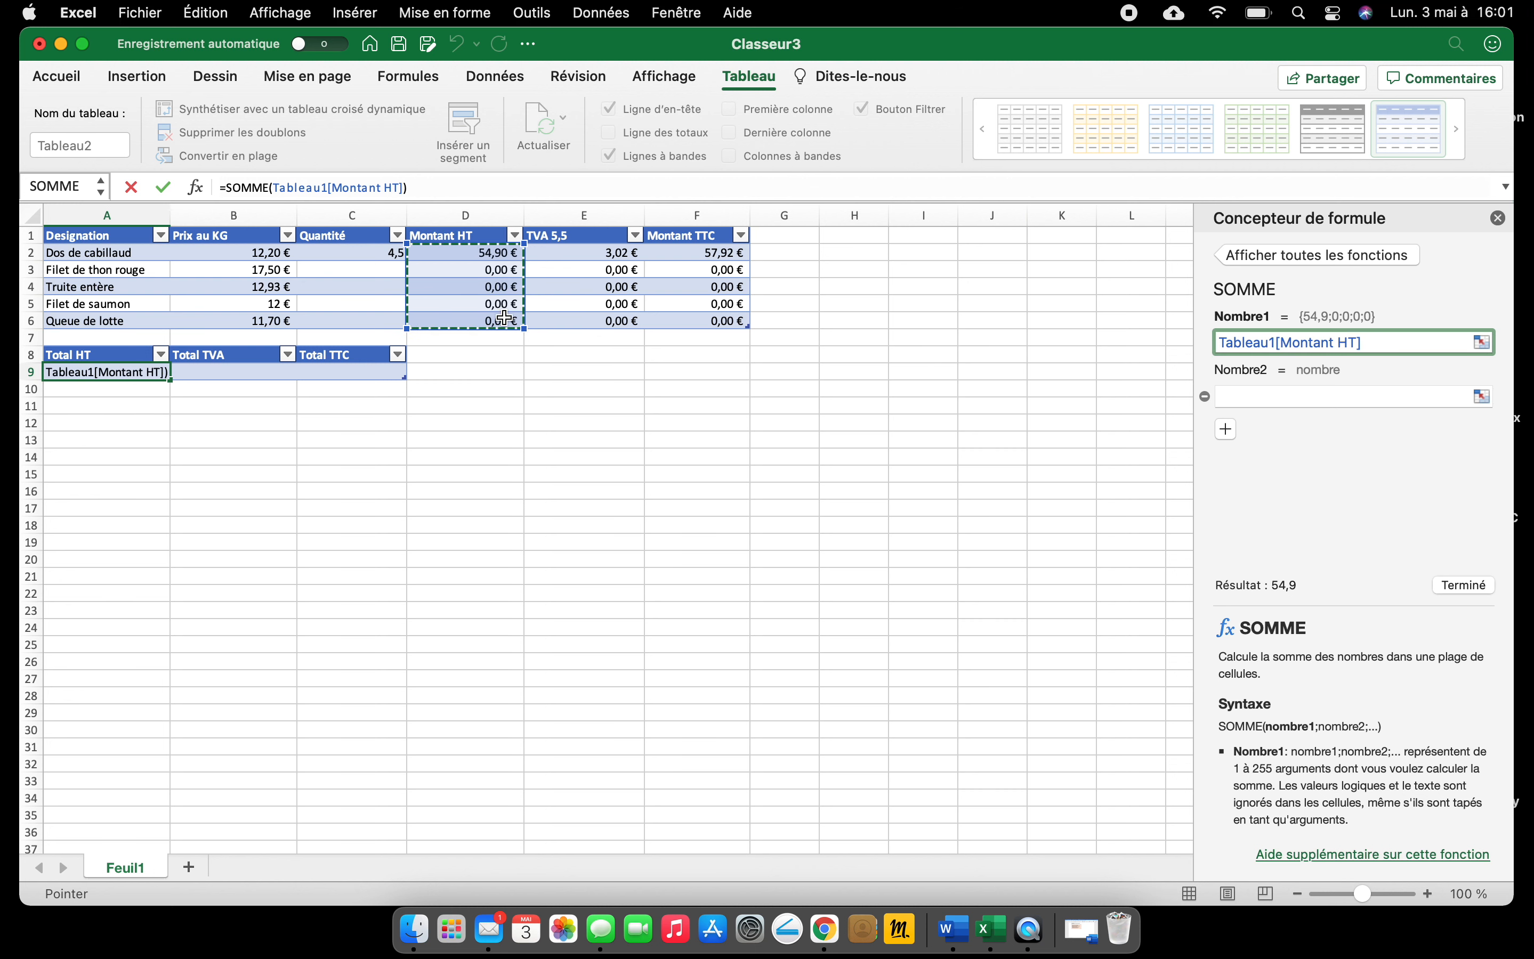
left_click(1470, 591)
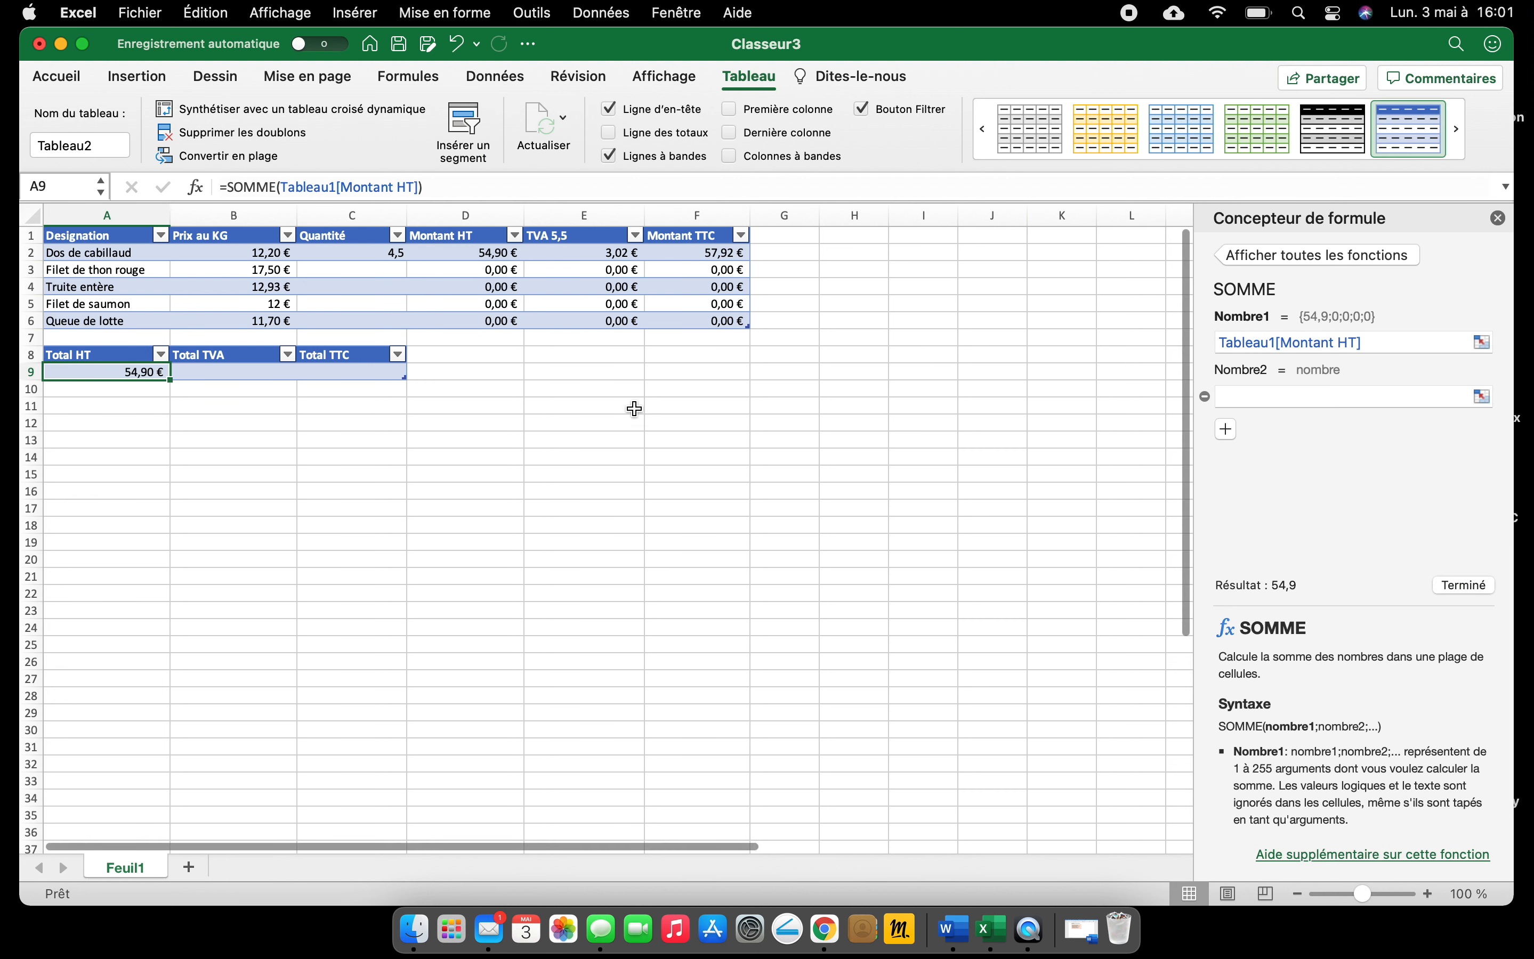
Insert a SOMME function in B9 under Total TVA that adds up the TVA 5,5 column, E2 to E6
left_click(236, 377)
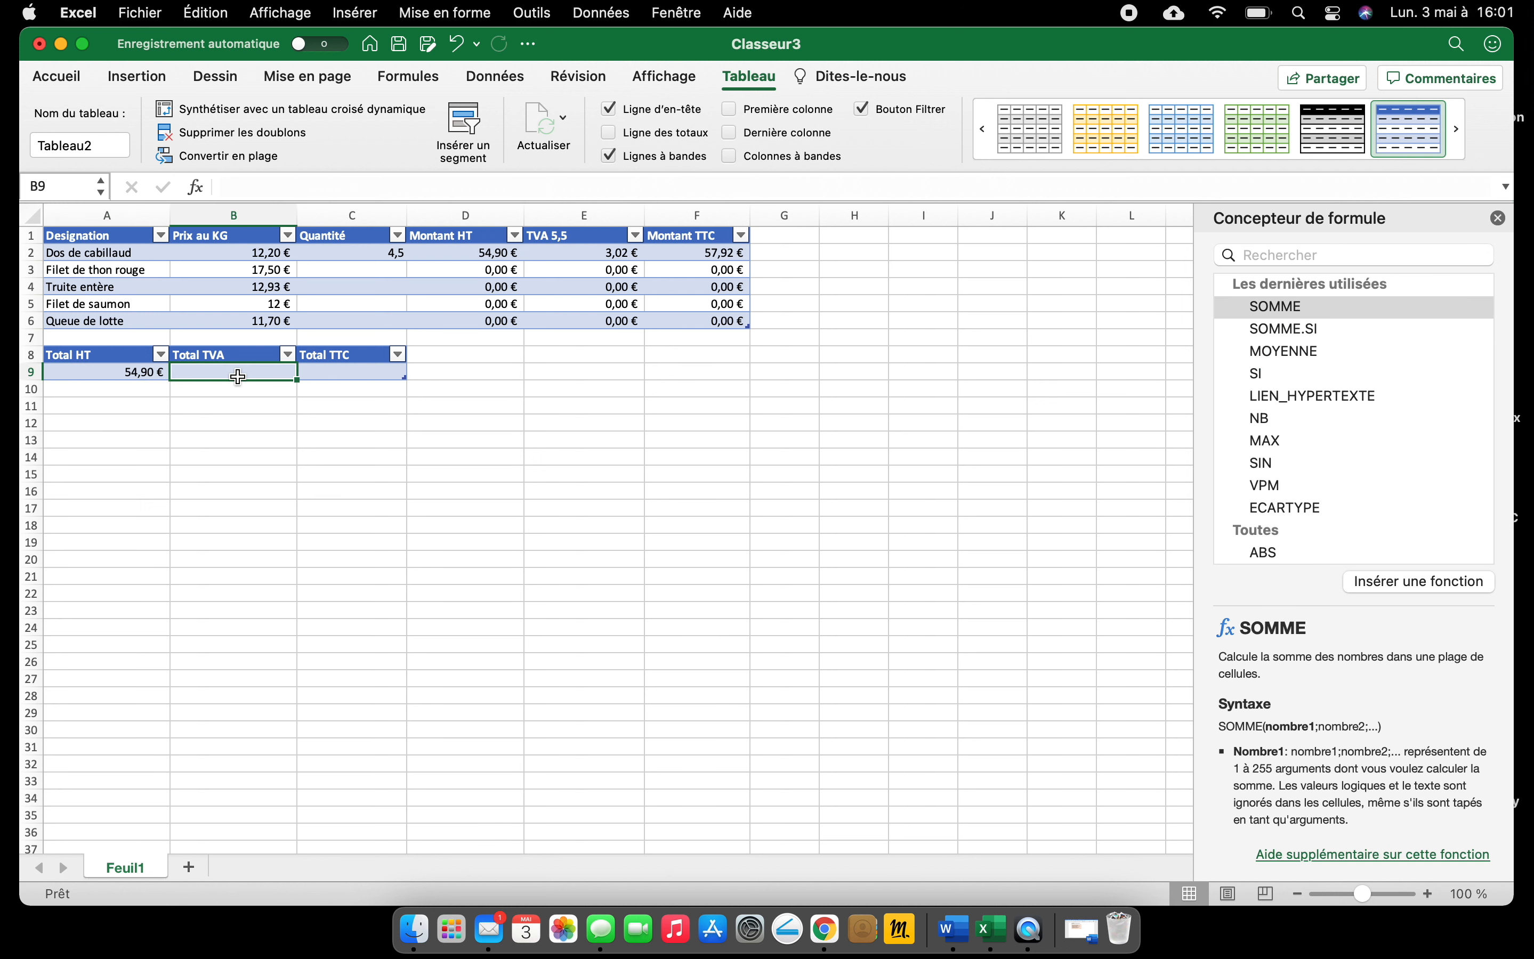
left_click(197, 184)
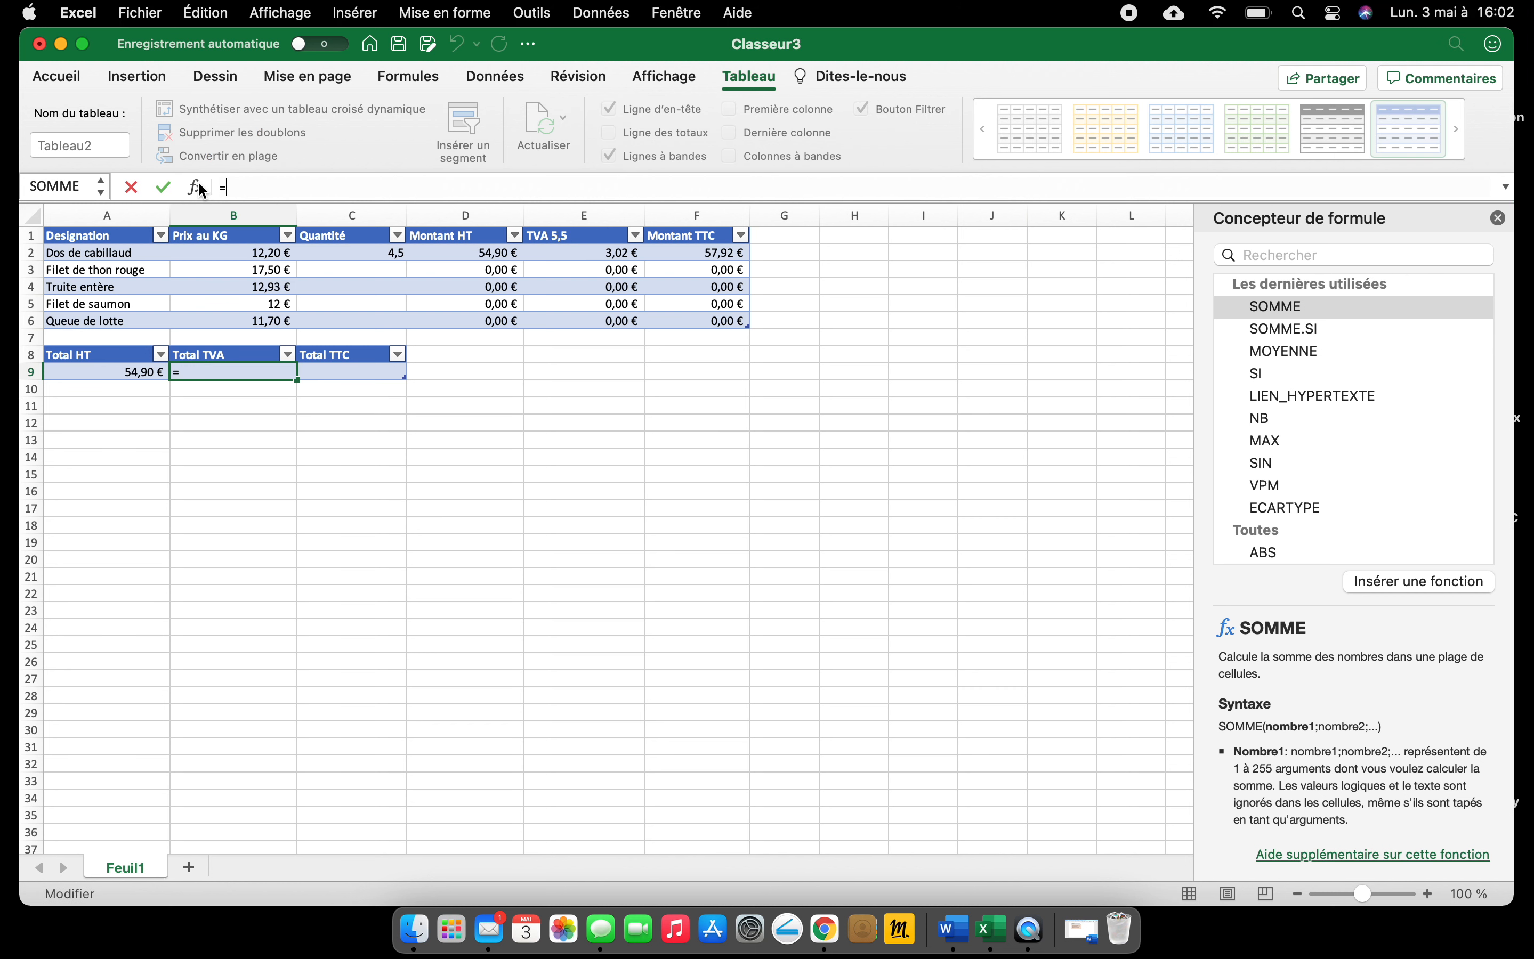
left_click(1309, 306)
left_click(1452, 583)
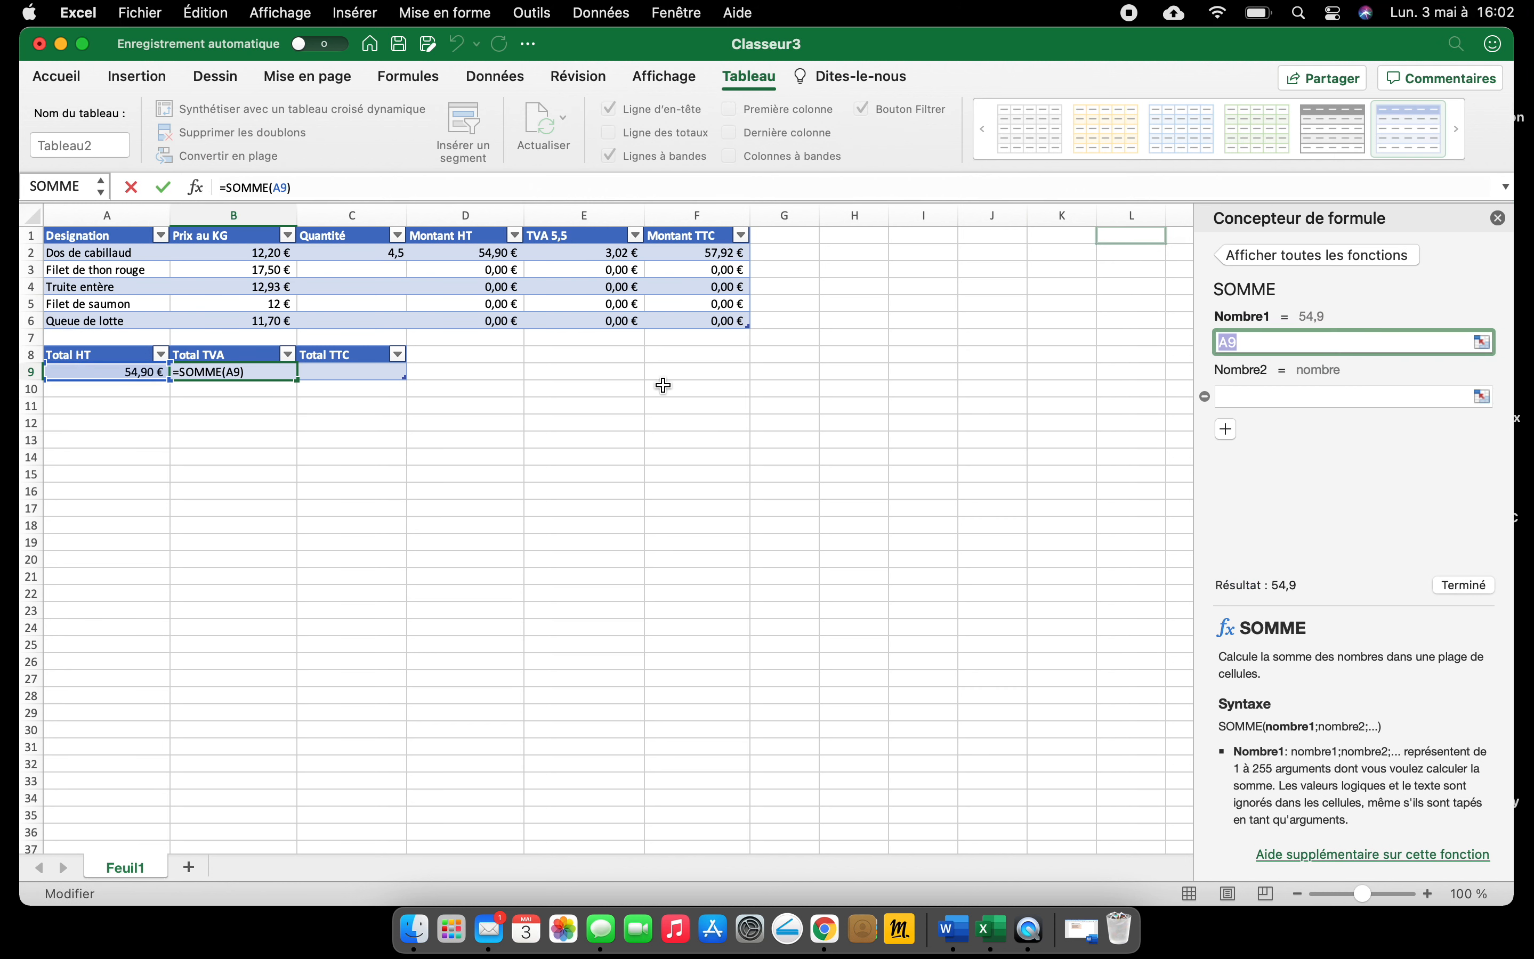
left_click(598, 257)
left_click_drag(598, 270, 603, 325)
left_click(1477, 585)
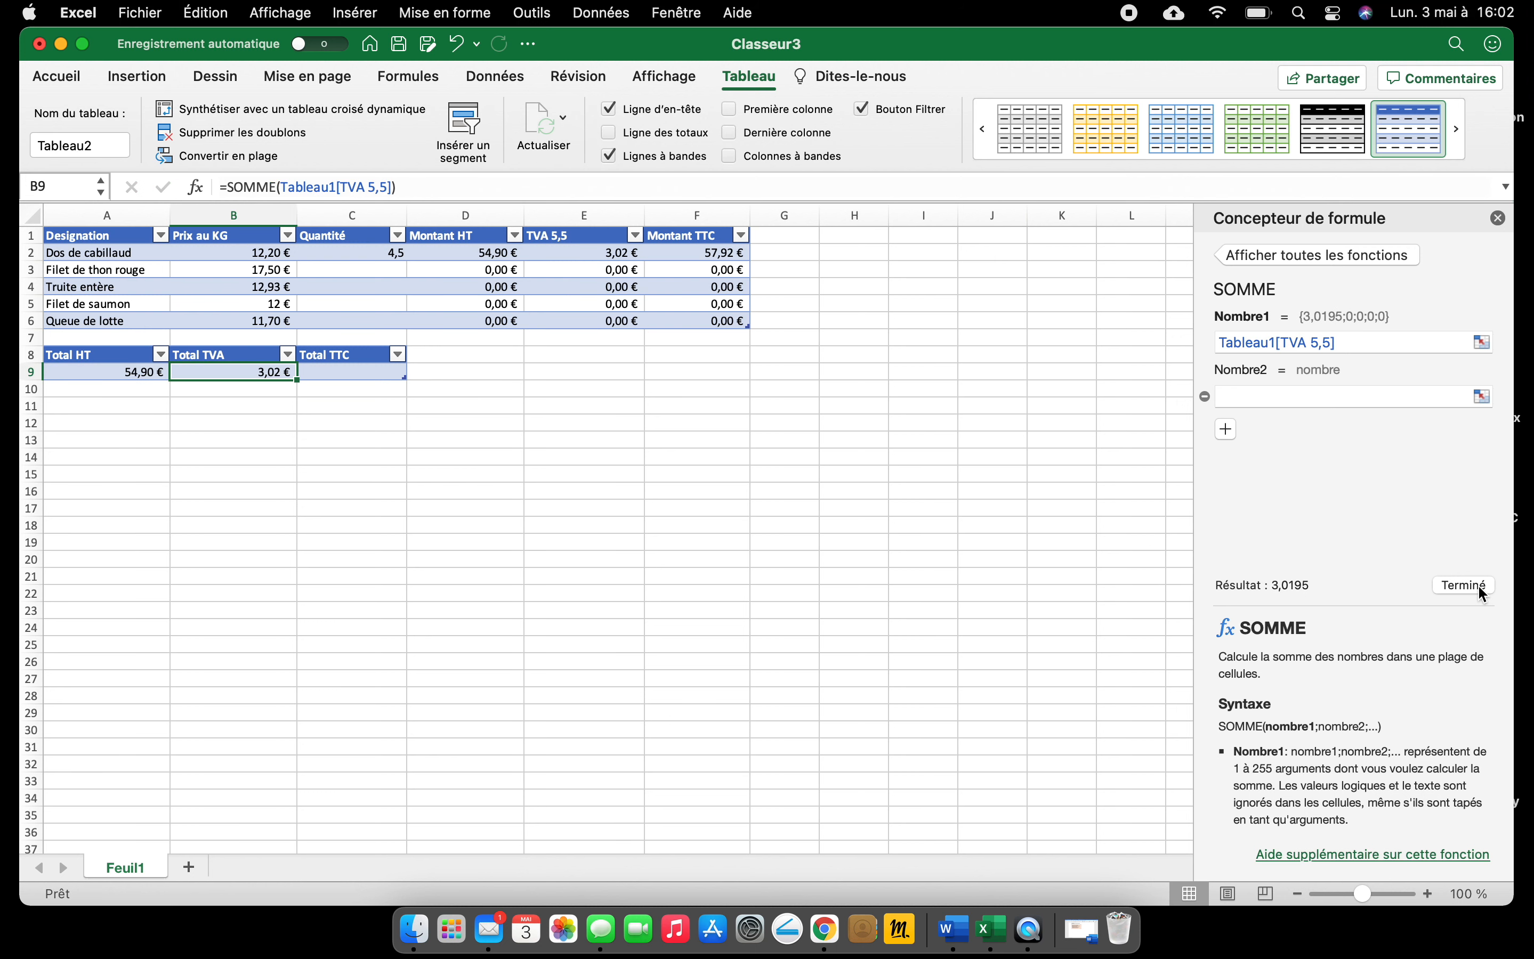
Insert a SOMME function in C9 under Total TTC that adds up the Montant TTC column, F2 to F6
left_click(353, 375)
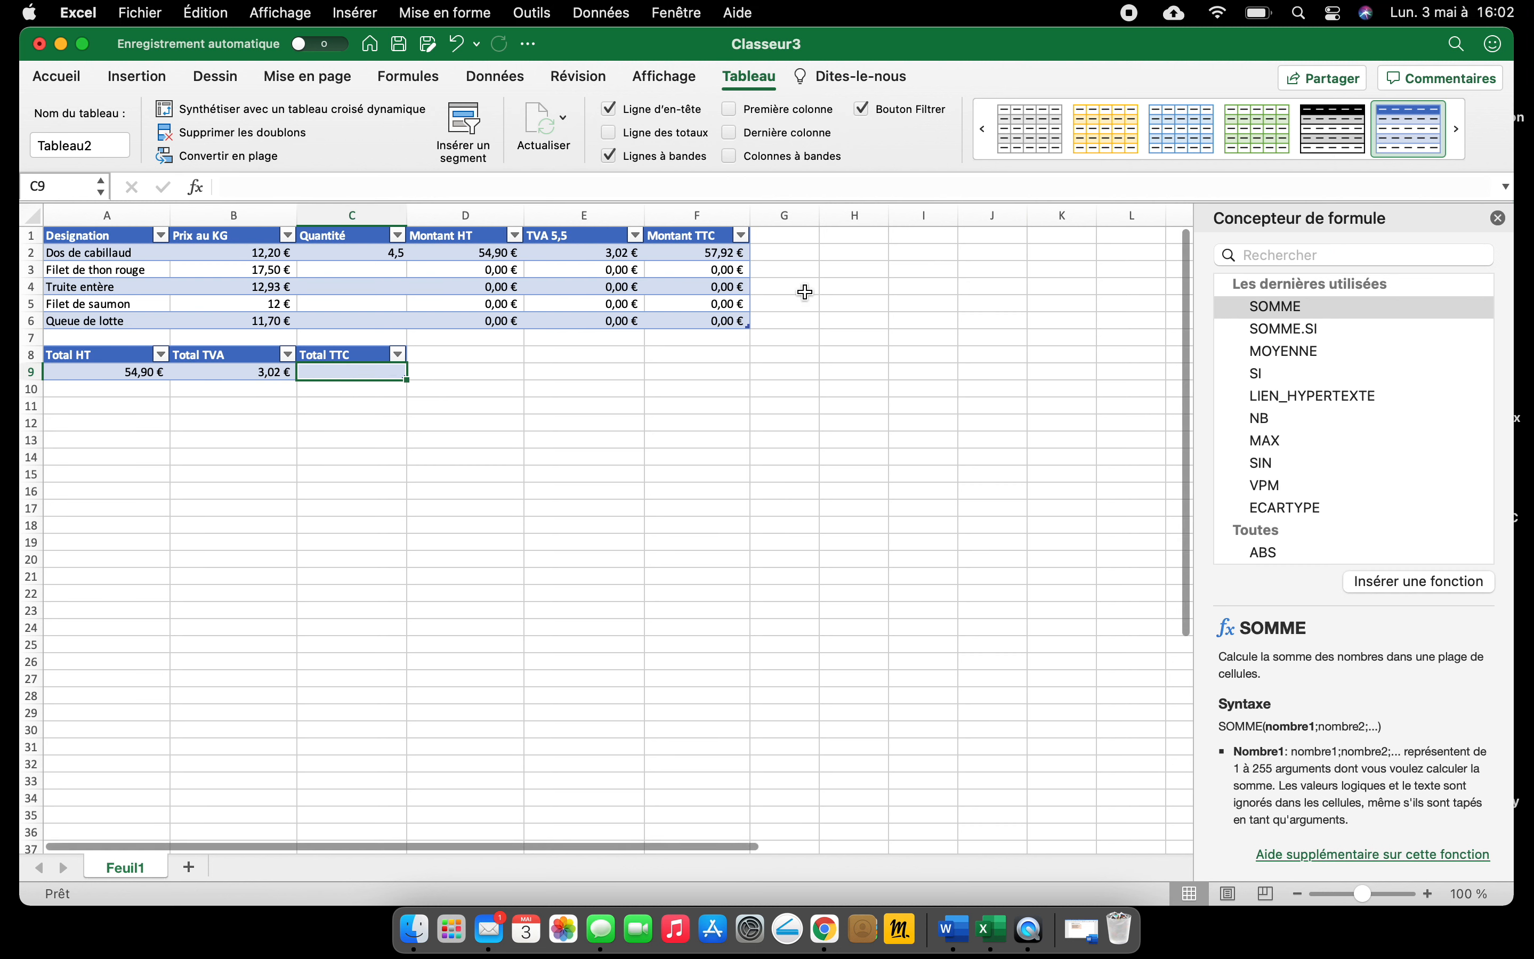
type("=")
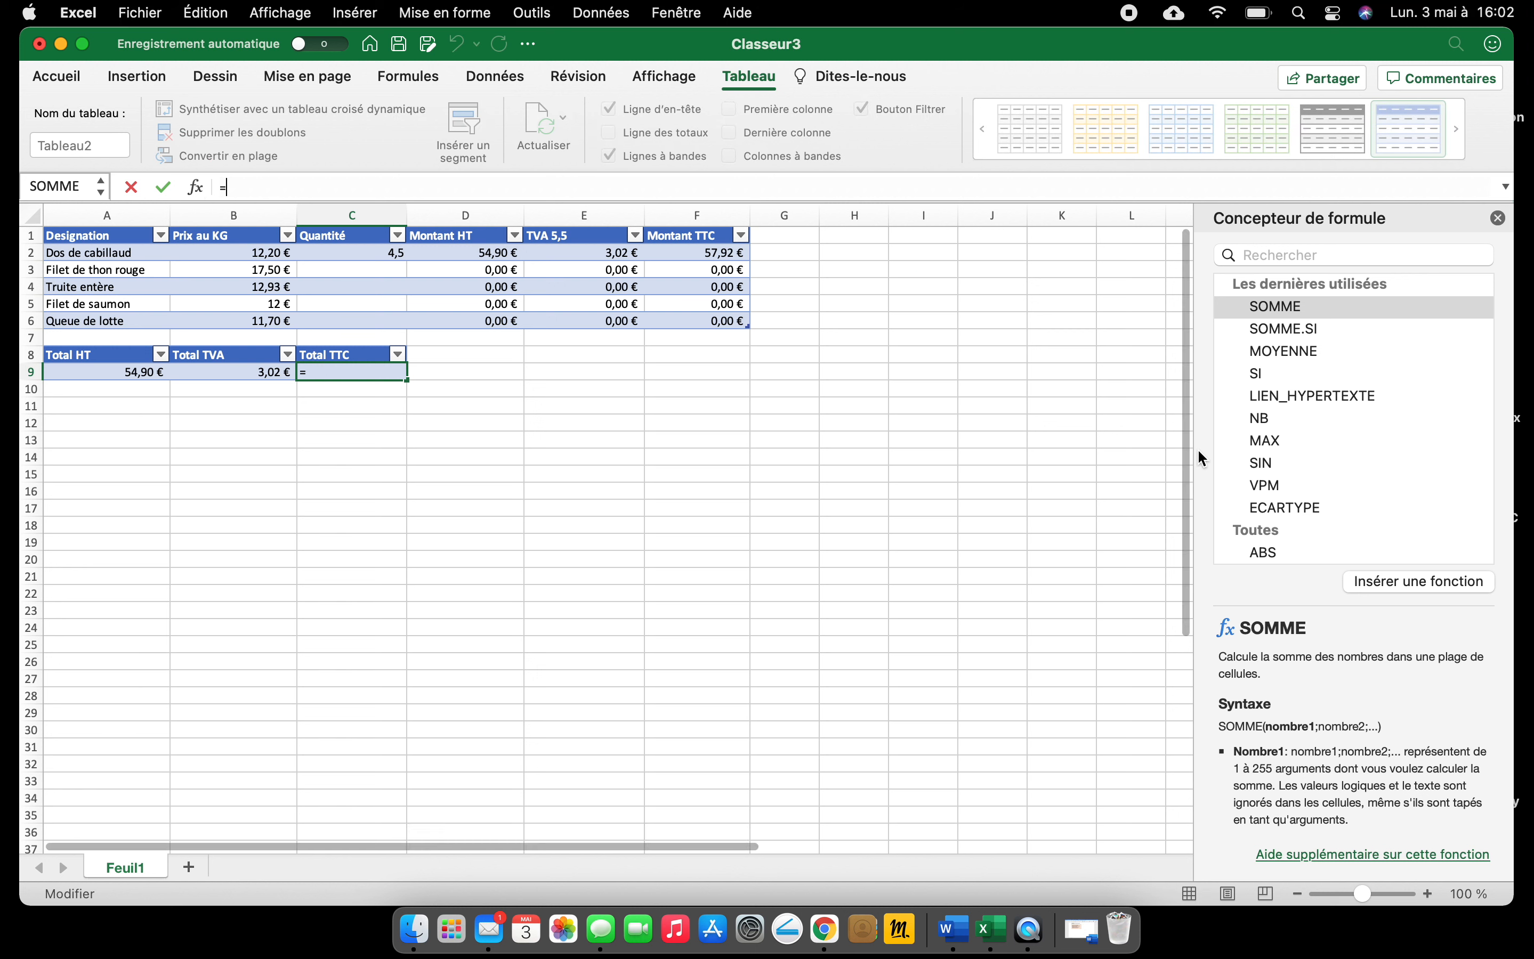
left_click(1291, 287)
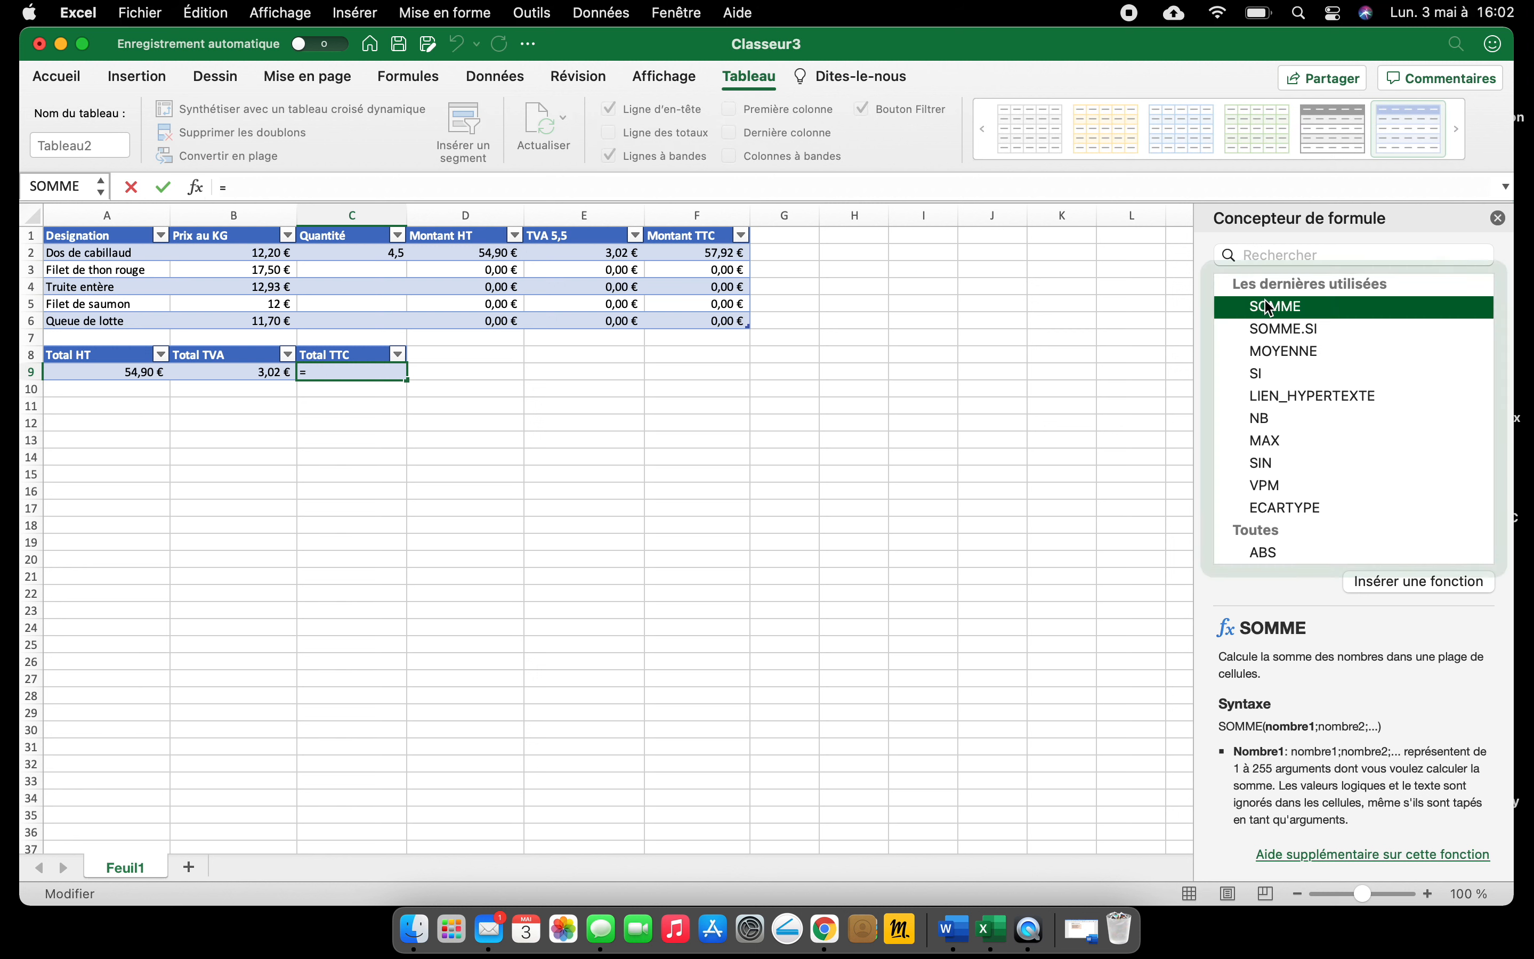
left_click(1415, 580)
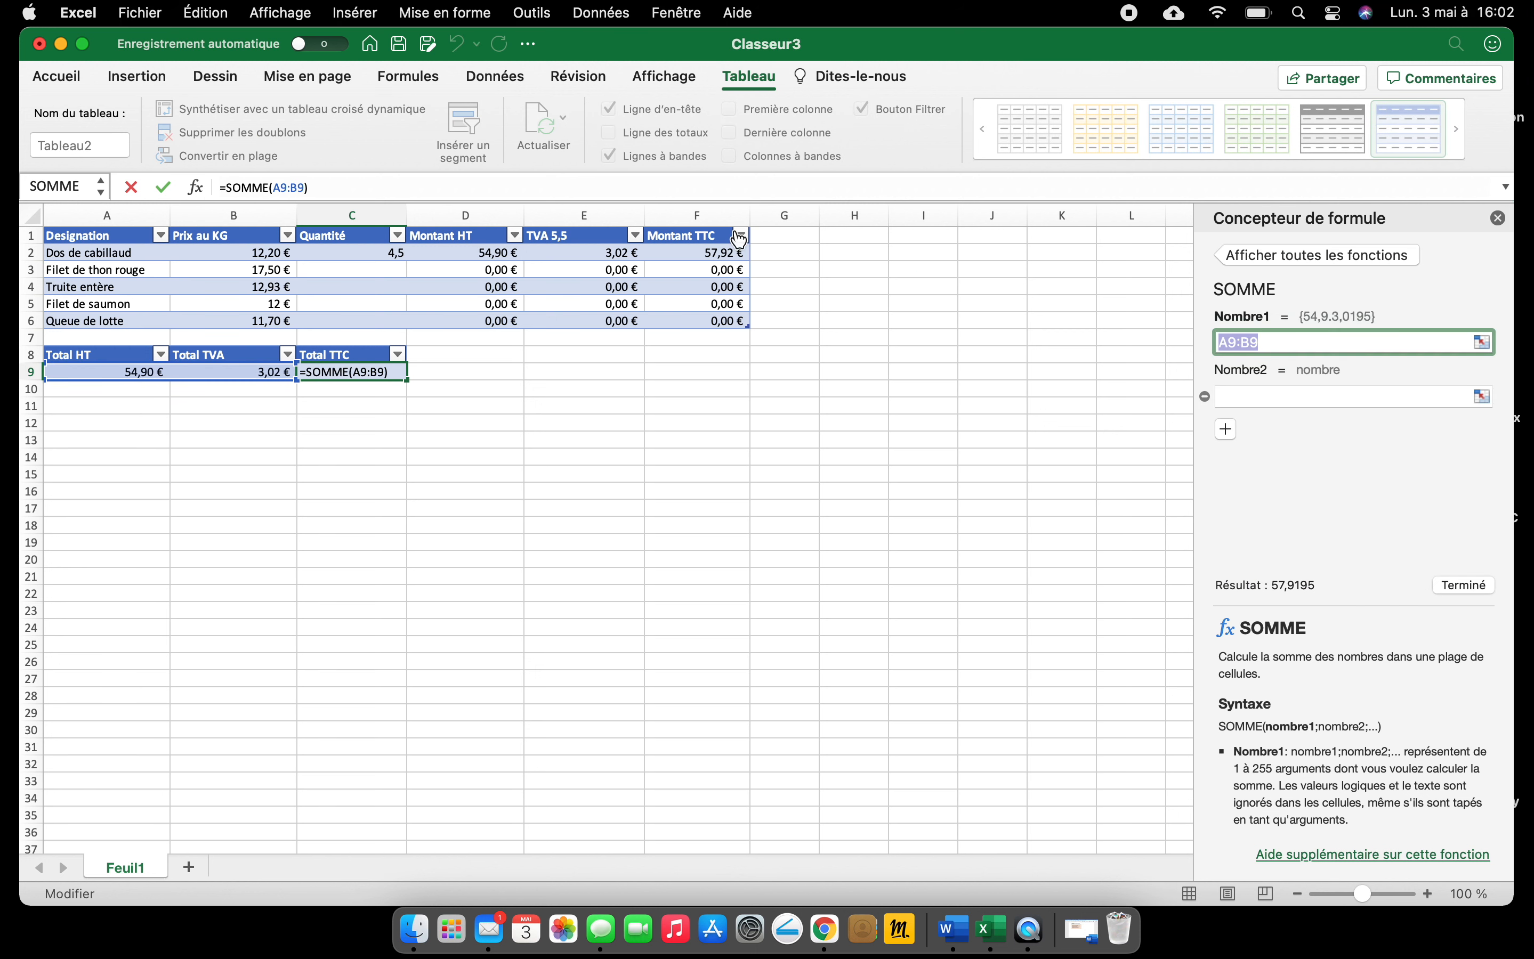
left_click_drag(692, 253, 704, 320)
left_click(1466, 584)
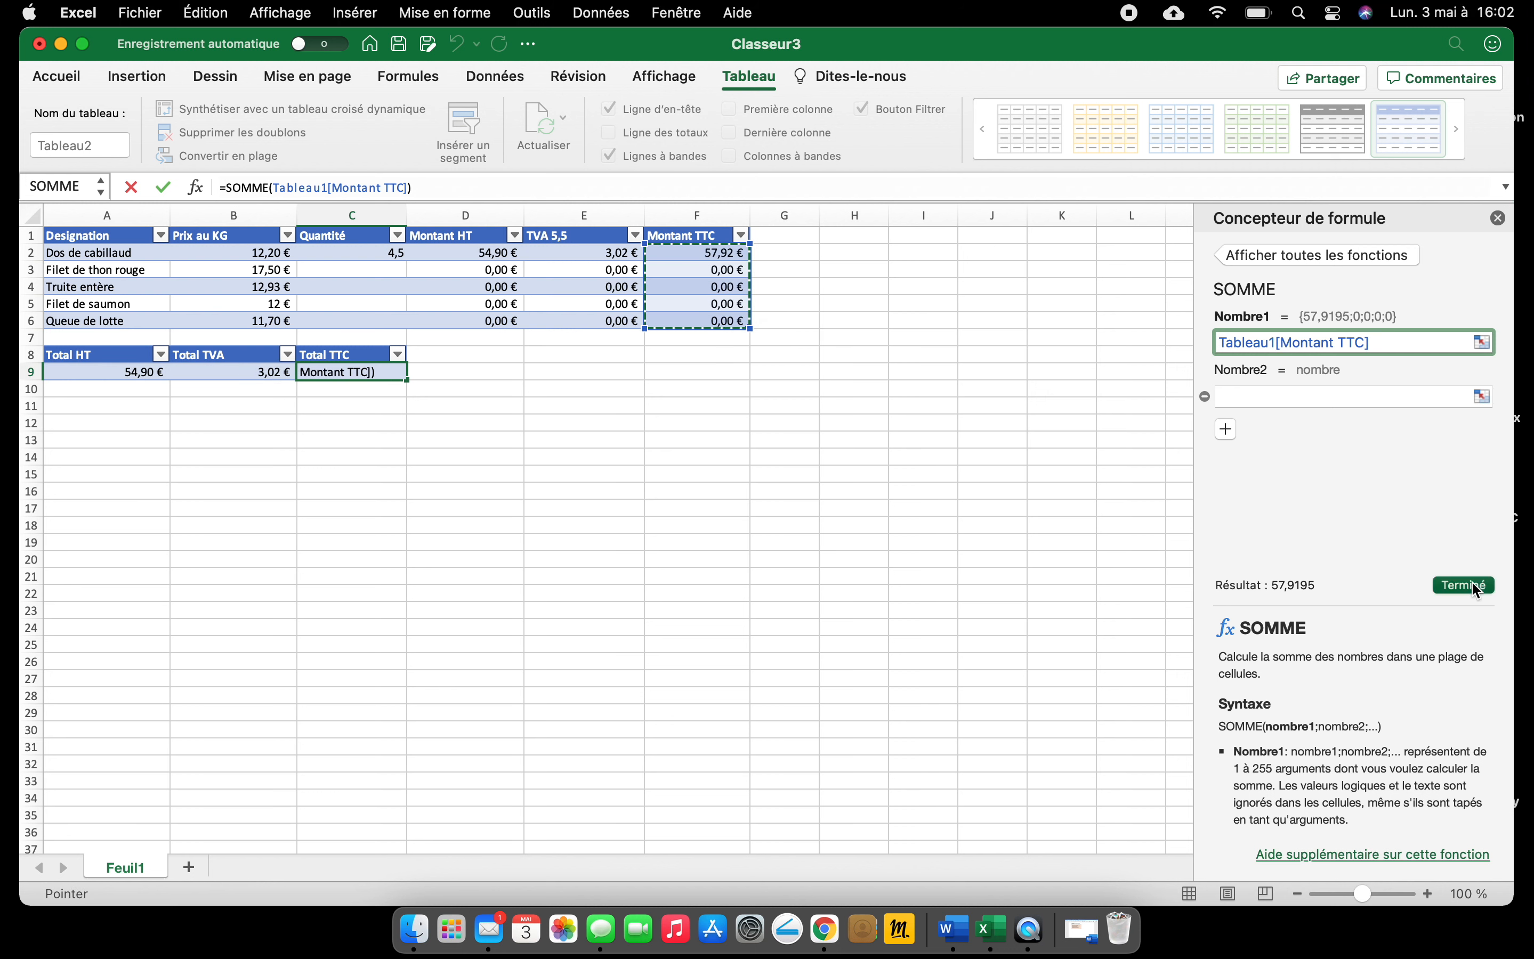
left_click(980, 590)
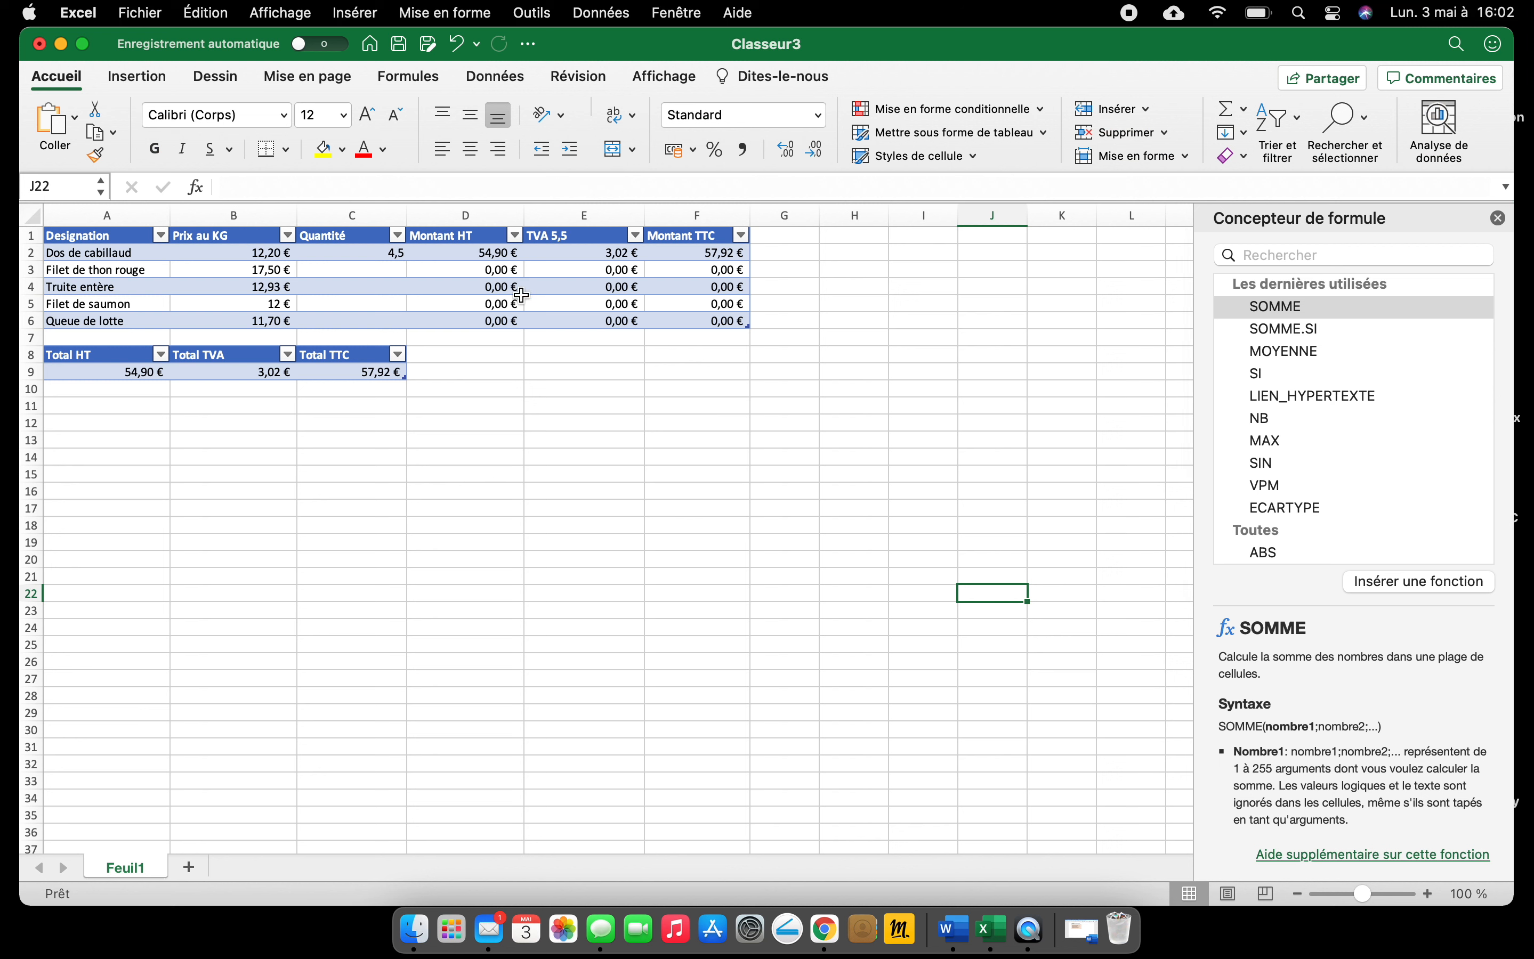
Check the Filet de thon rouge quantity in the Word assignment and enter it in kilos as 0,5 in C3 of the Excel table
left_click(1097, 930)
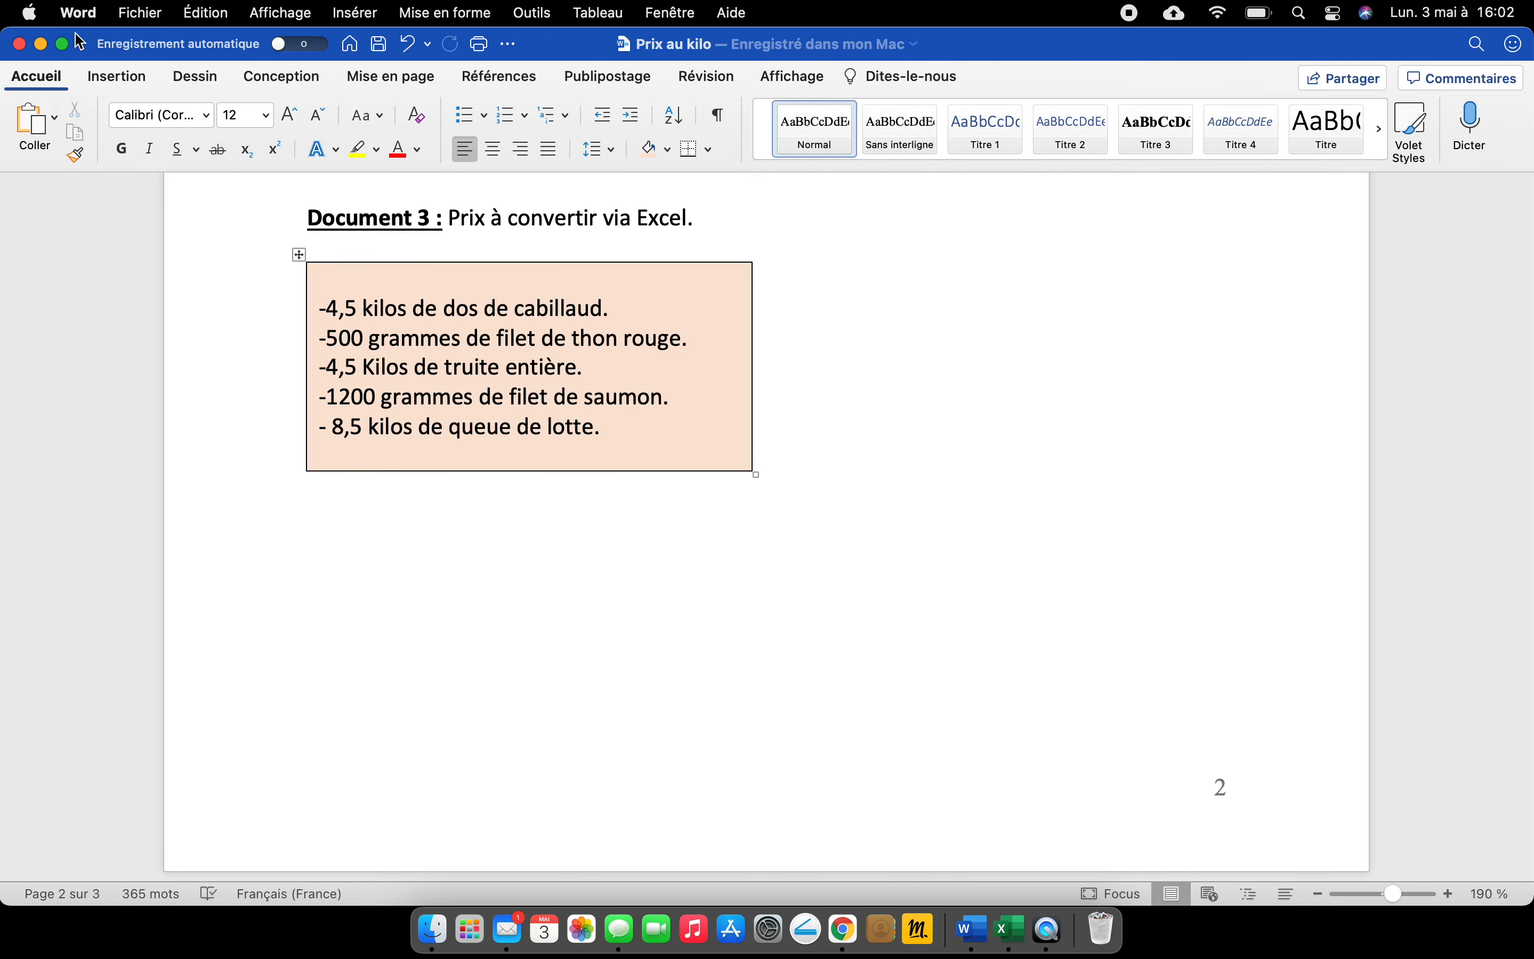
left_click(41, 44)
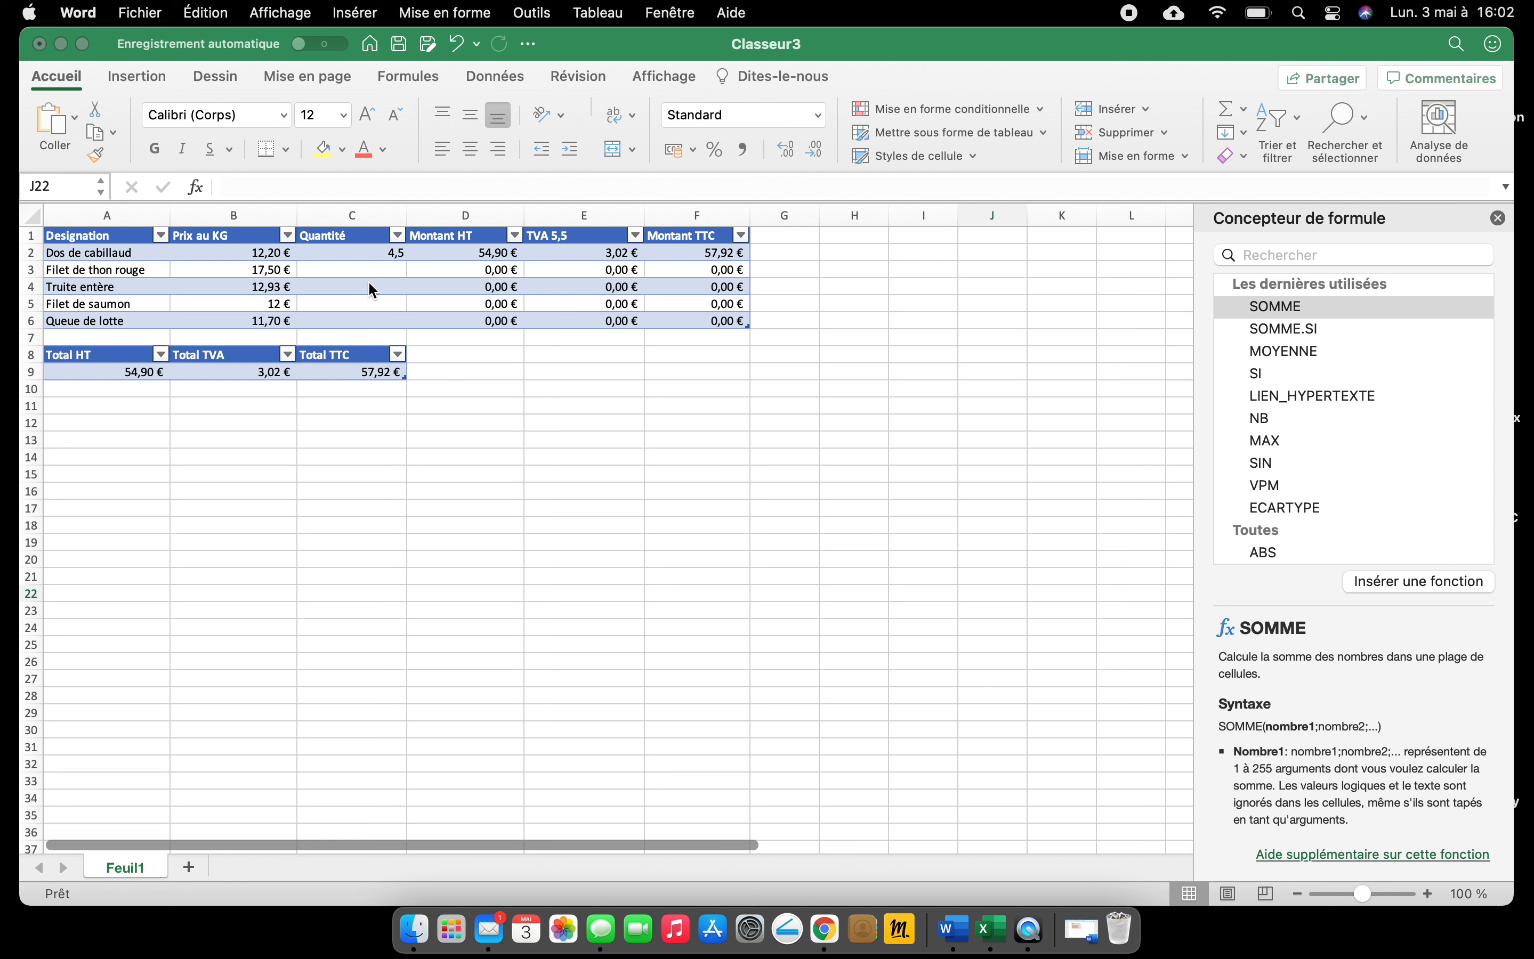
left_click(373, 270)
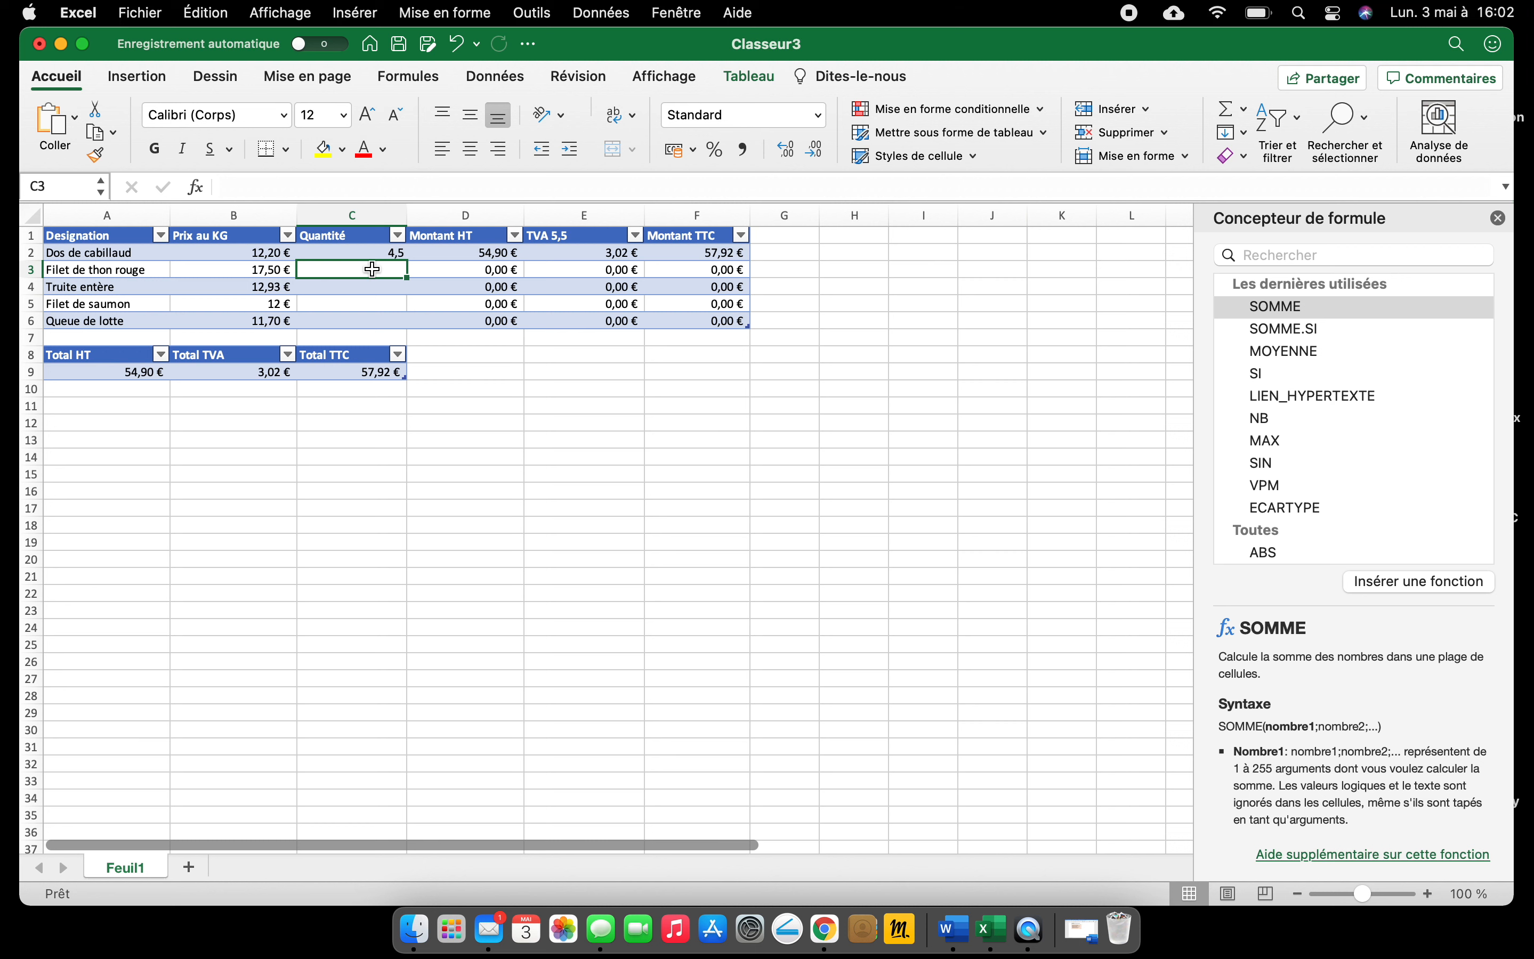
double_click(373, 269)
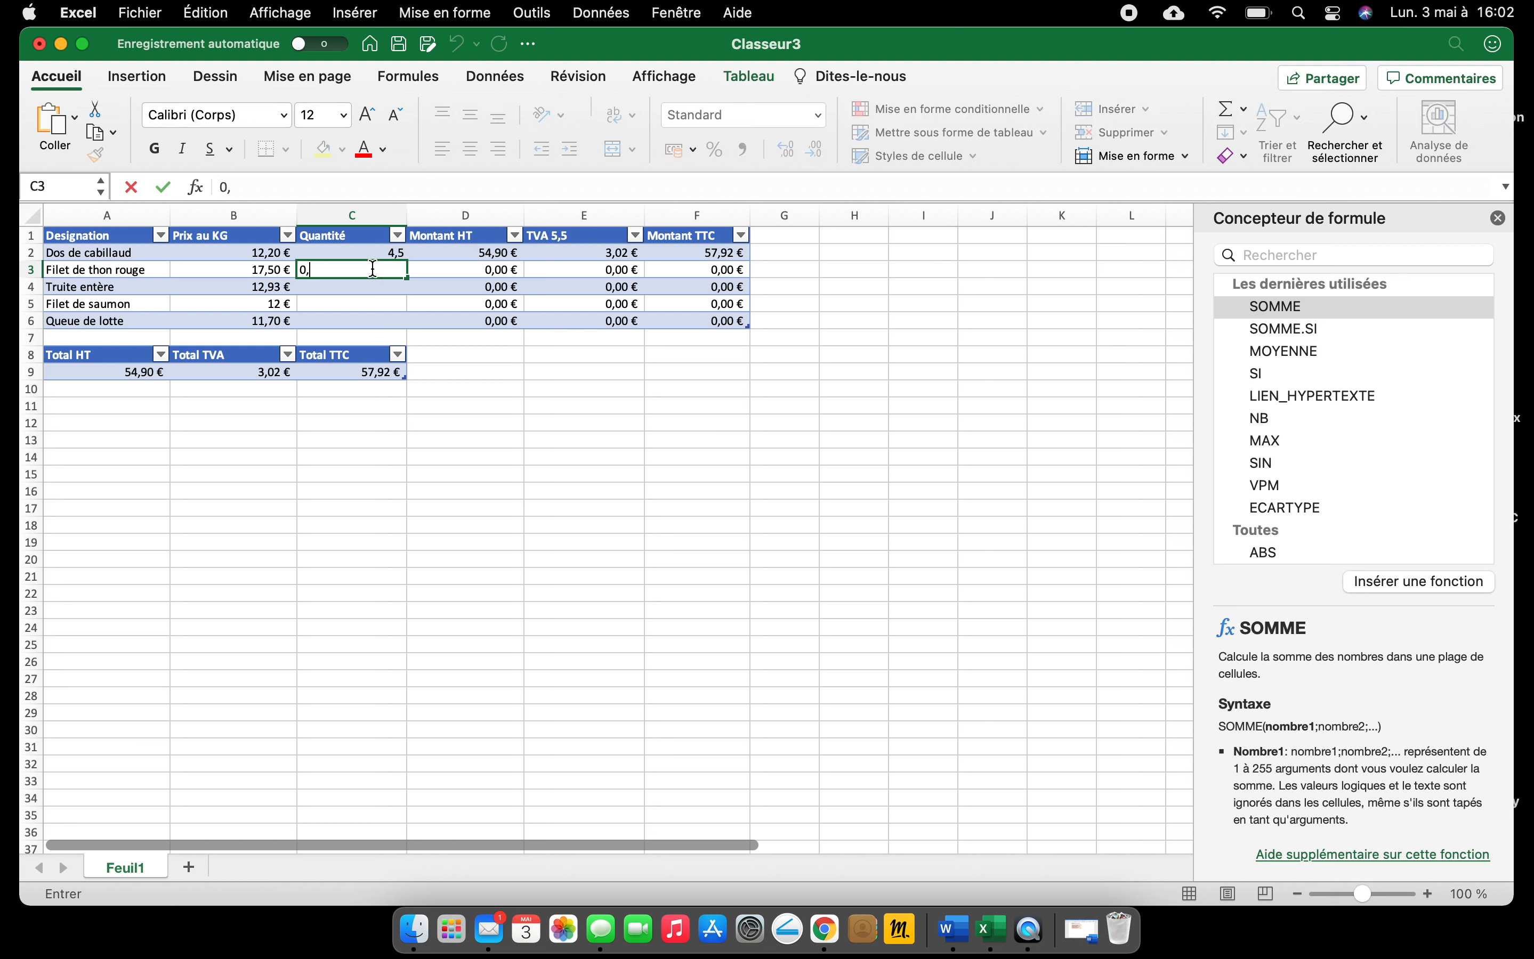
key("Return")
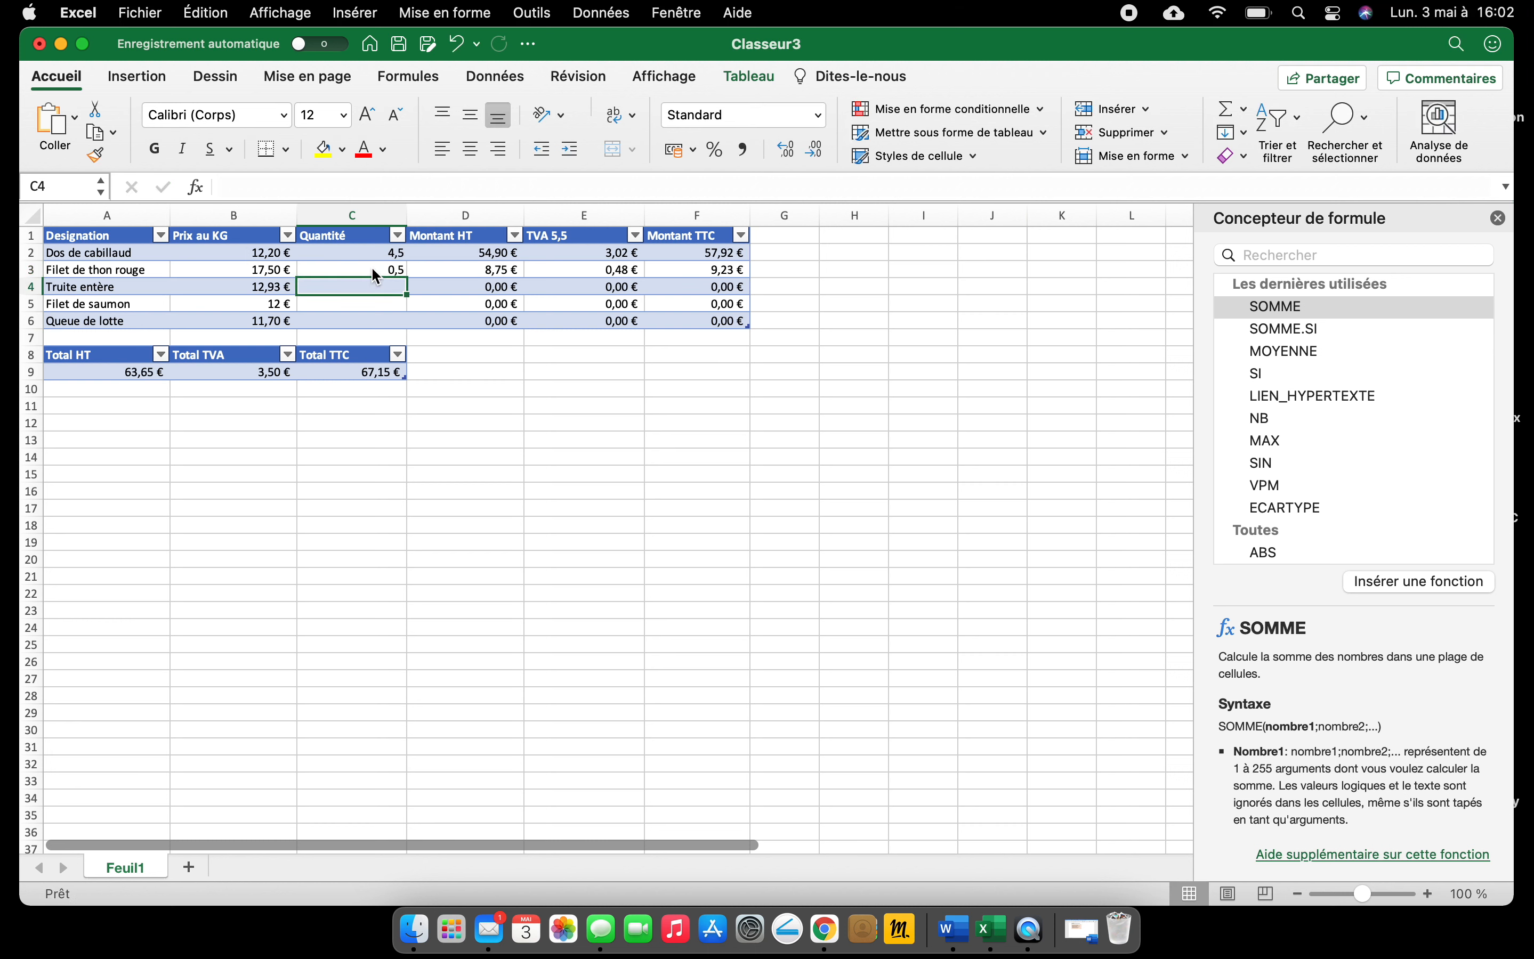